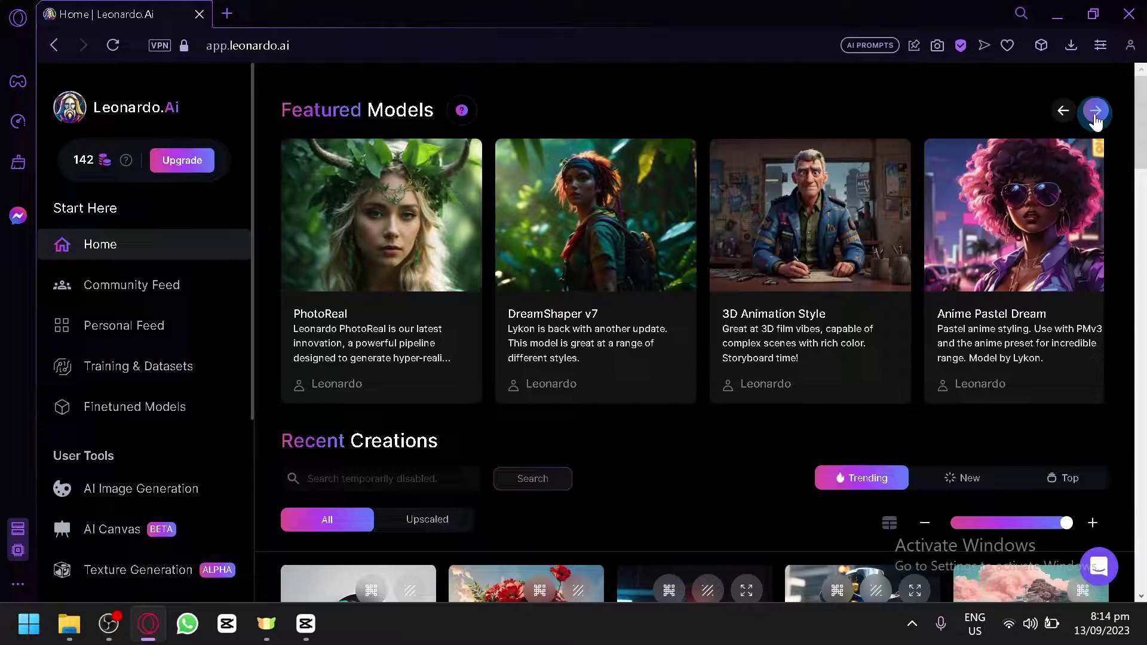
Return the Leonardo.Ai home page to its normal zoom size
scroll(835, 221, up, 3)
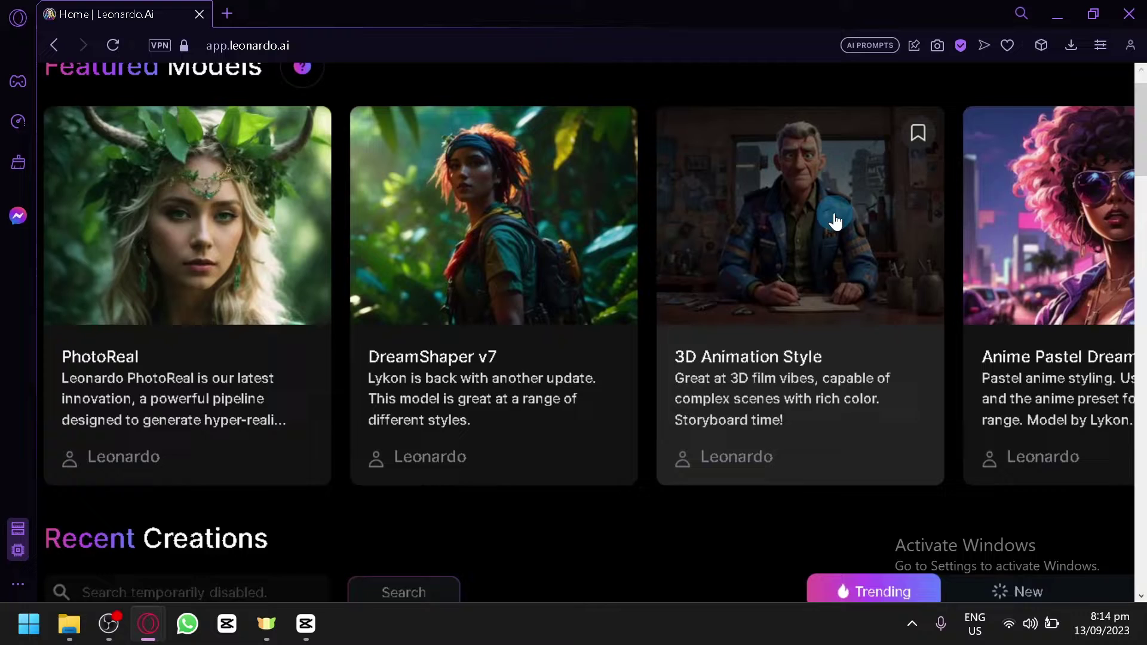
scroll(836, 221, up, 1)
scroll(835, 221, right, 2)
scroll(728, 248, left, 2)
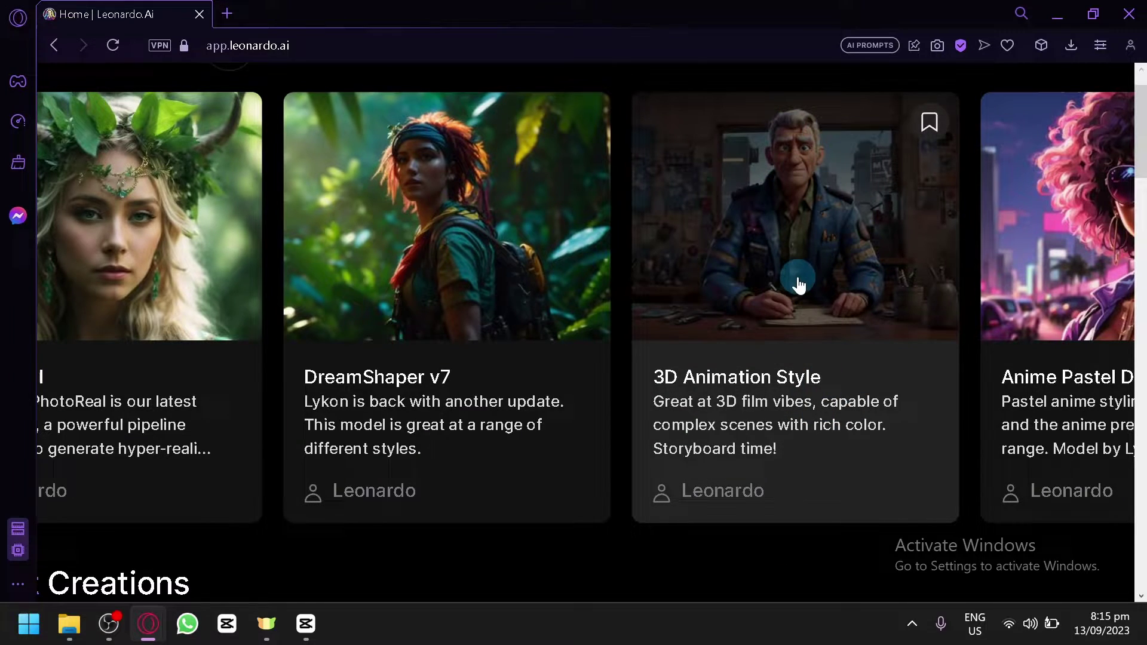
key(ctrl+minus)
key(ctrl+minus)
key(ctrl+minus)
key(ctrl+minus)
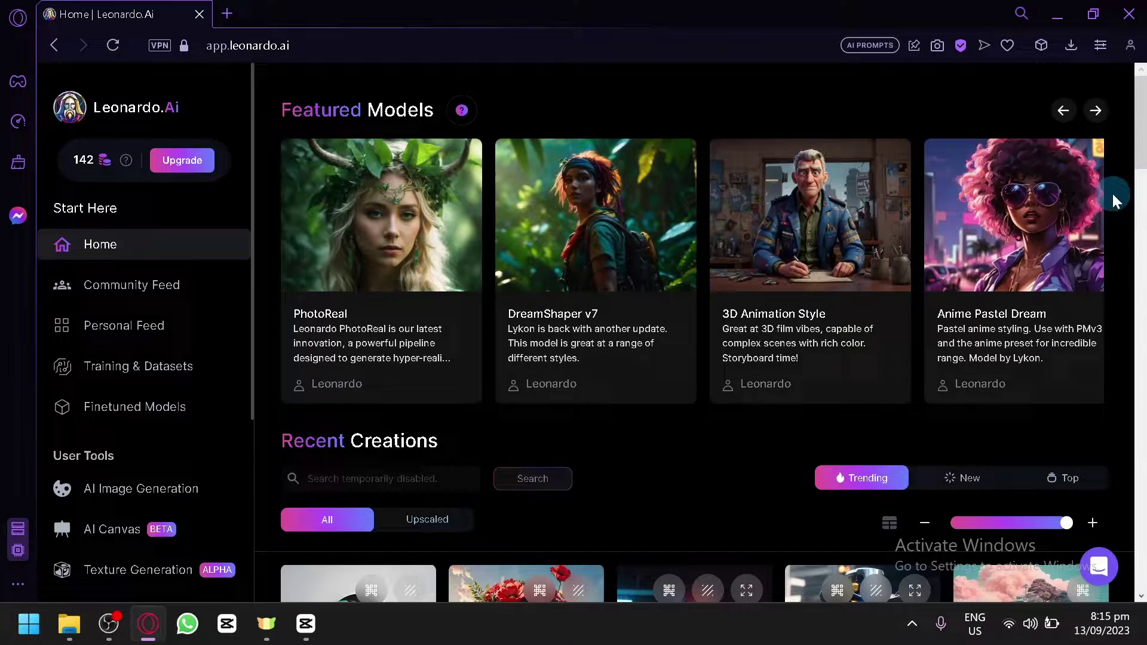
Page forward through every model in the Featured Models carousel
click(1096, 112)
click(1092, 119)
click(1092, 119)
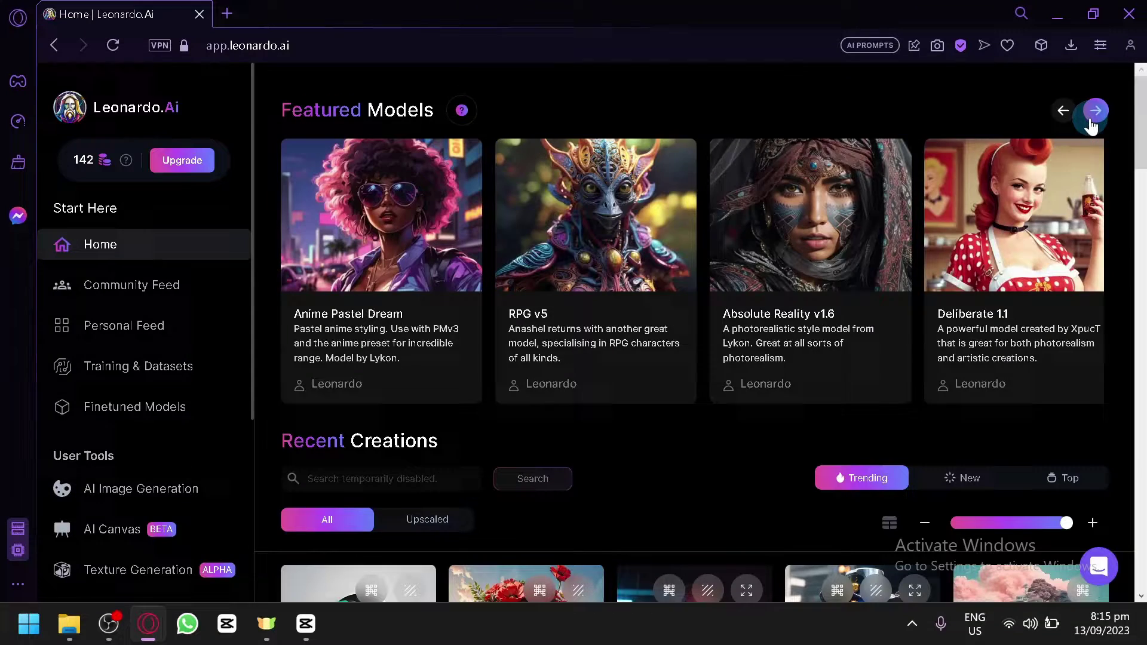
click(1098, 115)
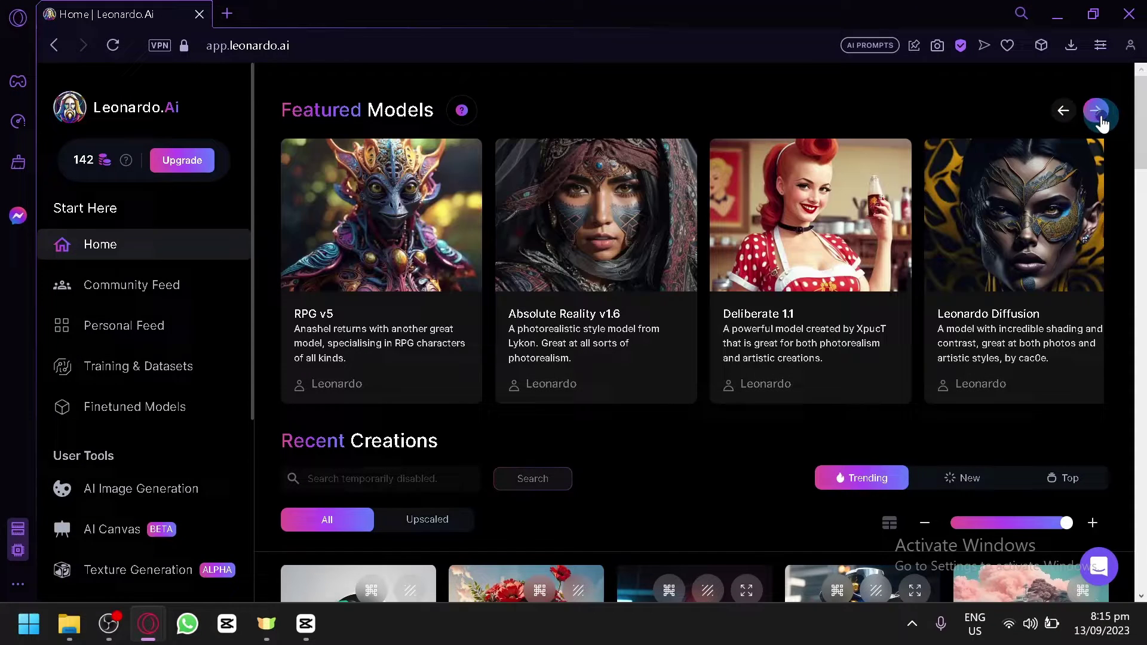
click(1099, 117)
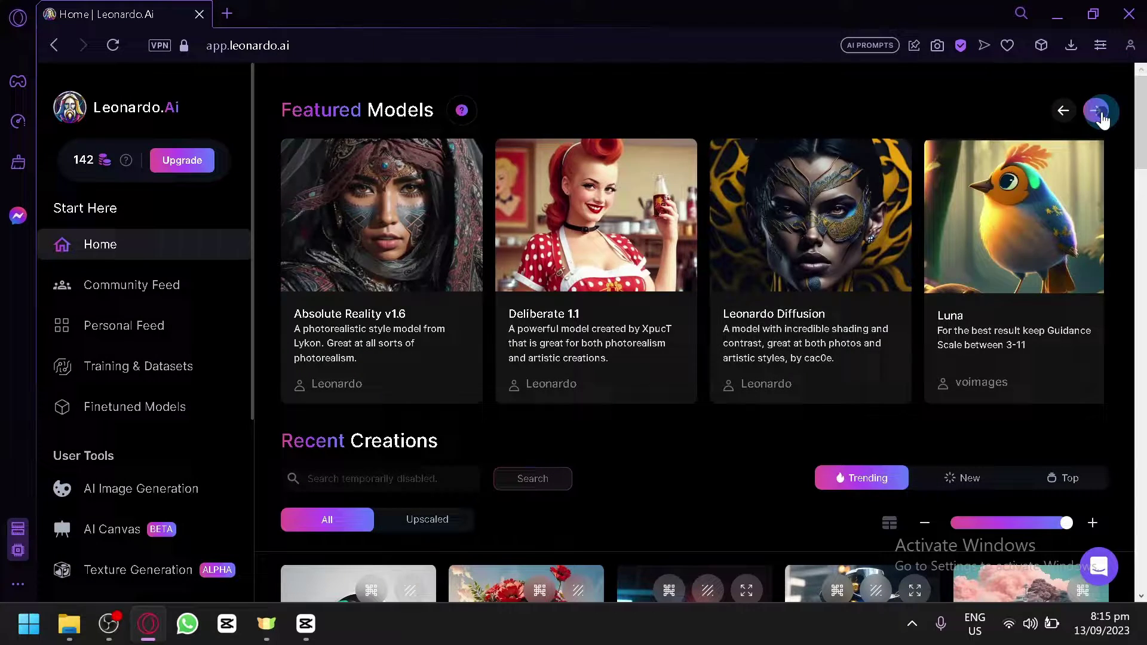
click(1100, 117)
click(1102, 117)
click(1101, 116)
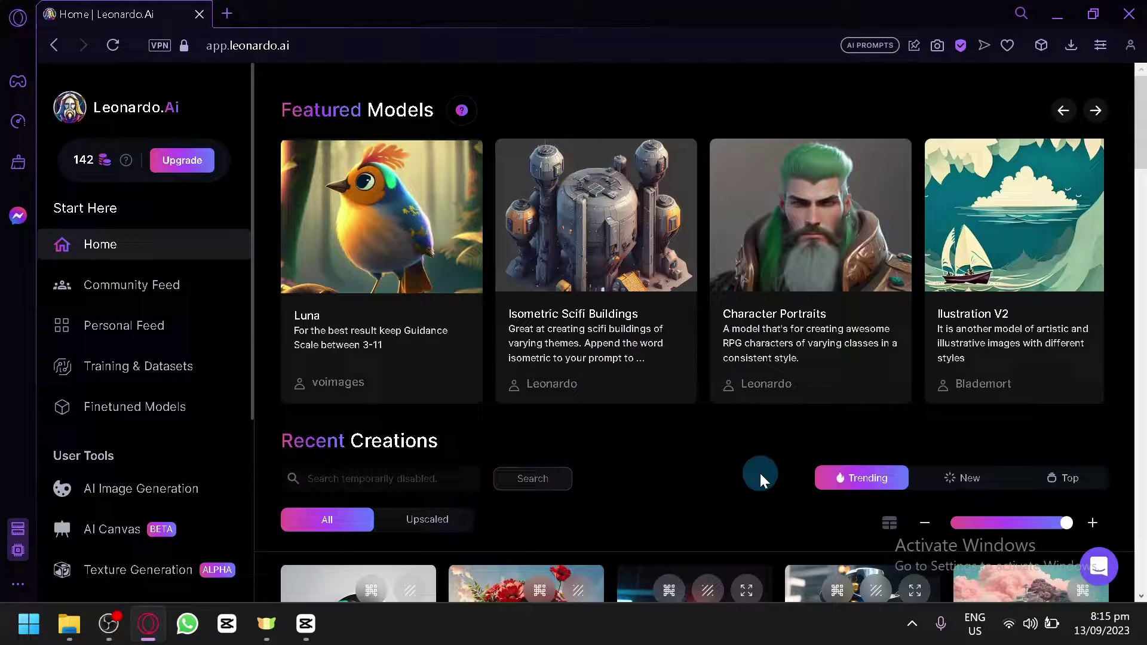
Go back to PhotoReal at the start of Featured Models, then scroll down to Recent Creations
click(1064, 110)
click(1064, 111)
click(1065, 110)
click(1064, 111)
click(1065, 111)
click(1064, 111)
click(1064, 110)
click(1063, 111)
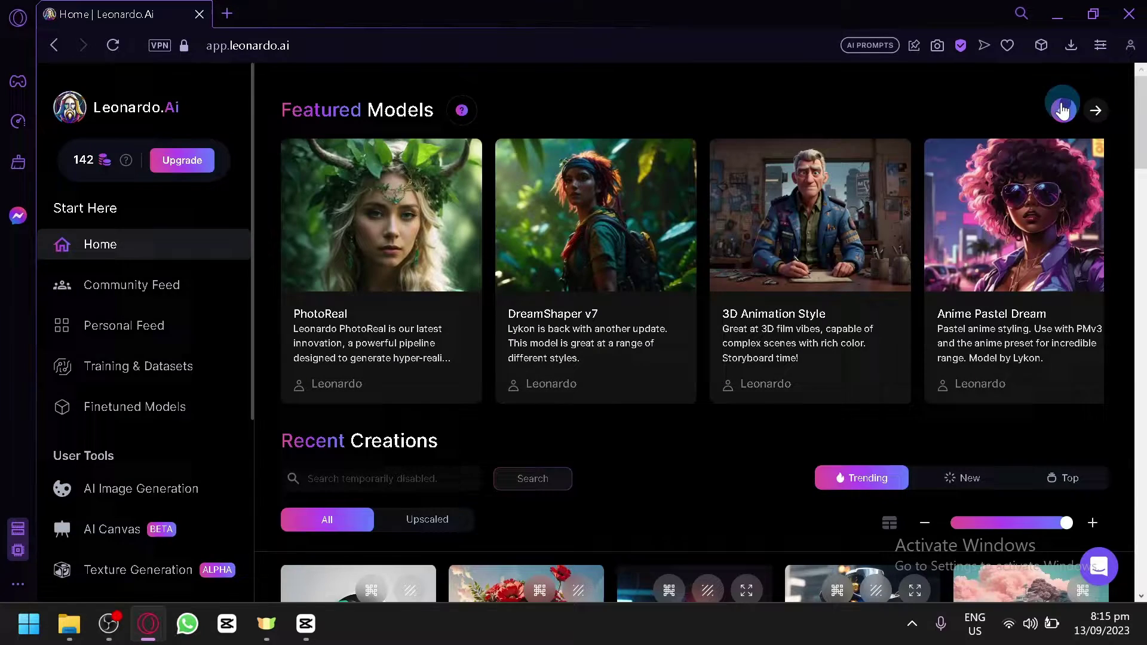
scroll(705, 481, down, 5)
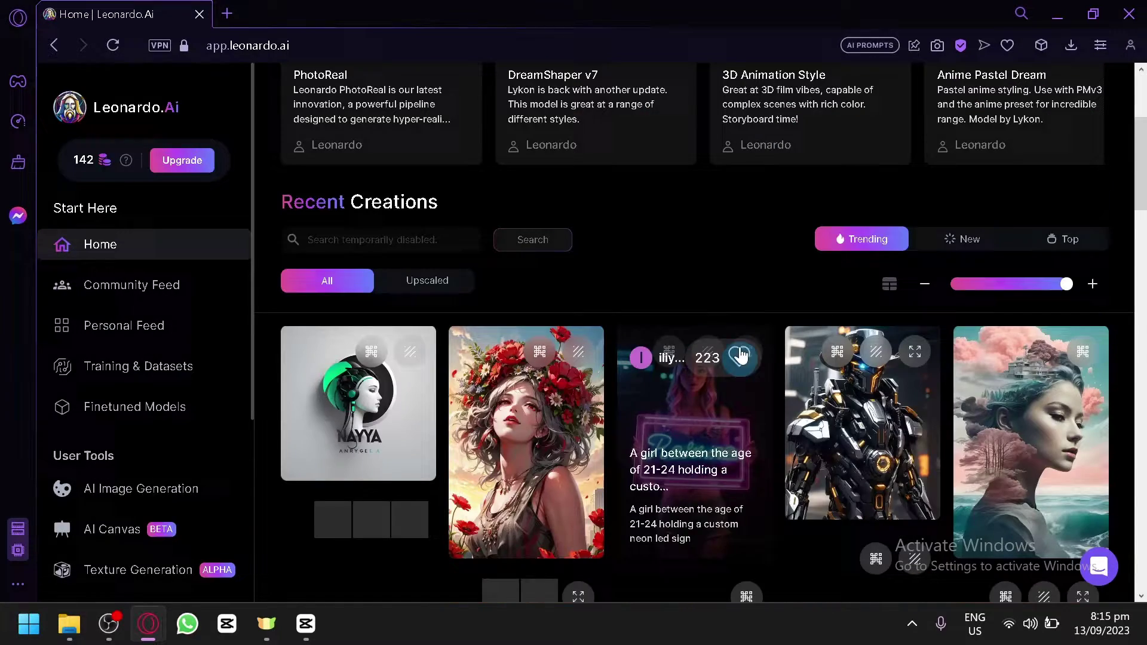
scroll(741, 289, down, 15)
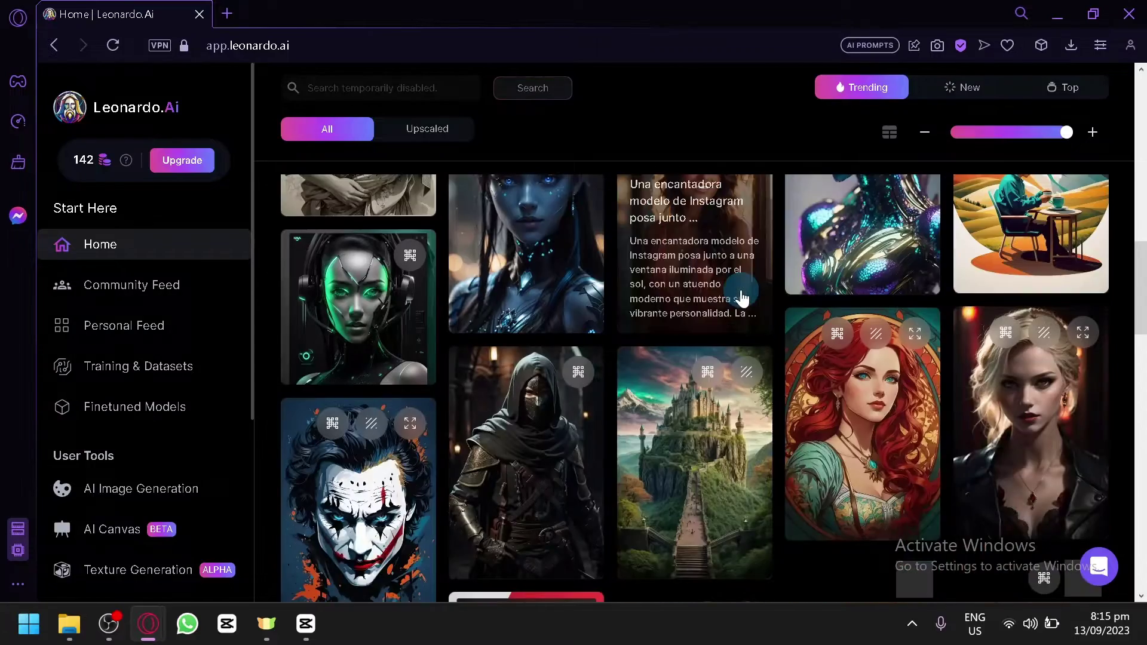
scroll(742, 298, up, 15)
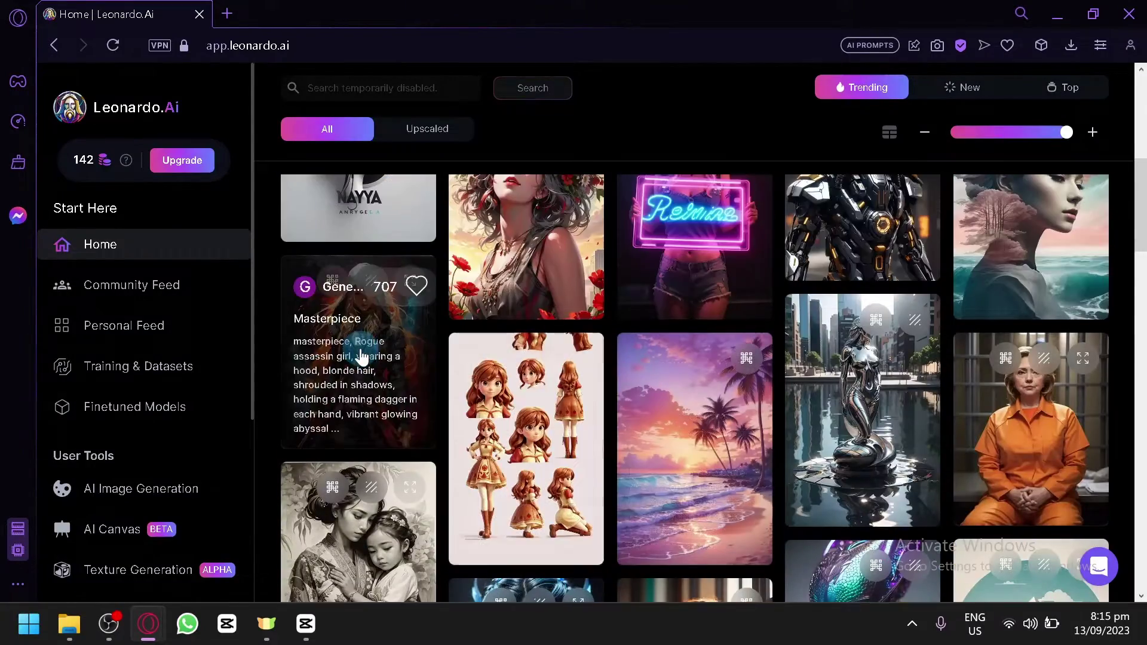
scroll(591, 380, down, 2)
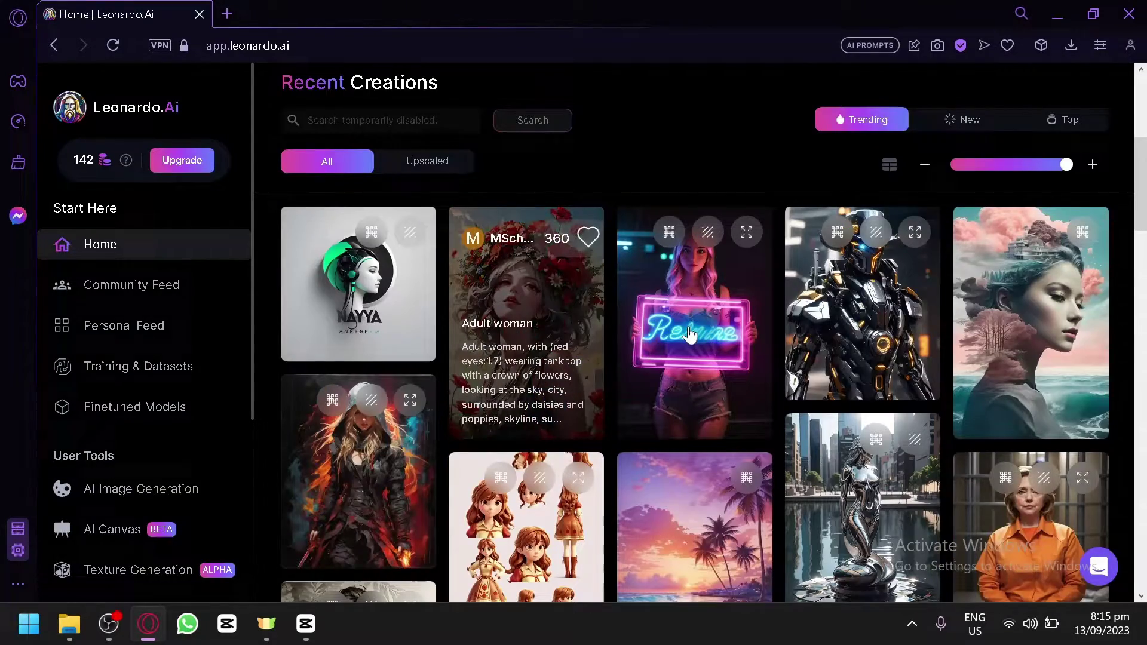
Open the cowboy-hat mech image's details, copy its prompt, and close the modal
click(864, 308)
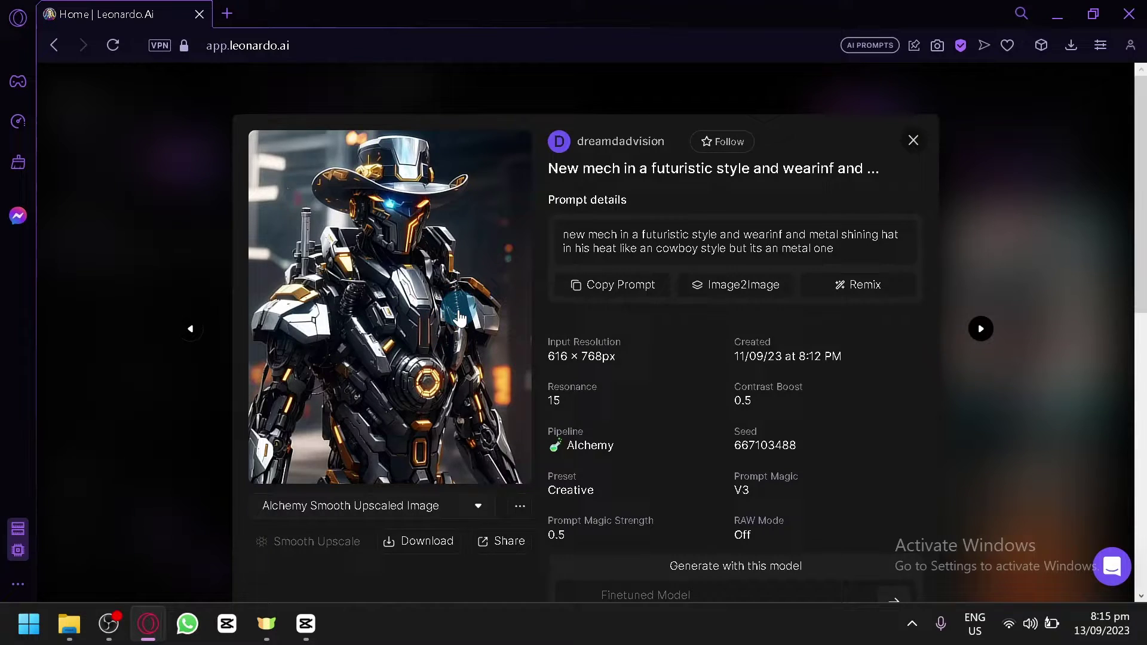
scroll(454, 316, down, 4)
scroll(455, 314, up, 4)
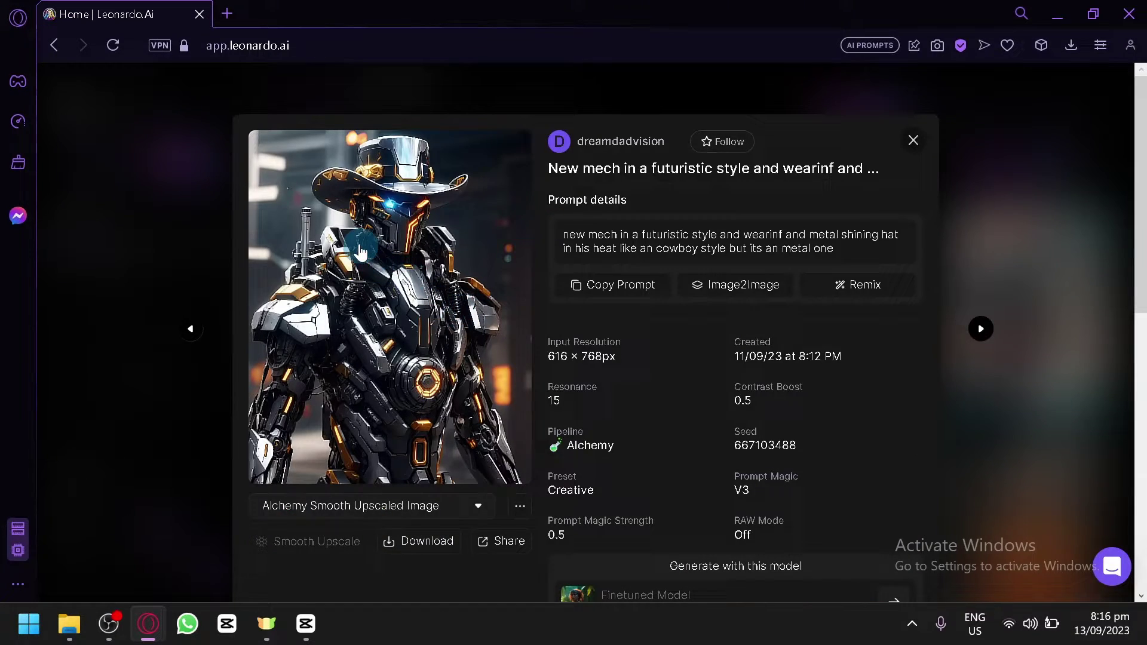
scroll(385, 267, down, 4)
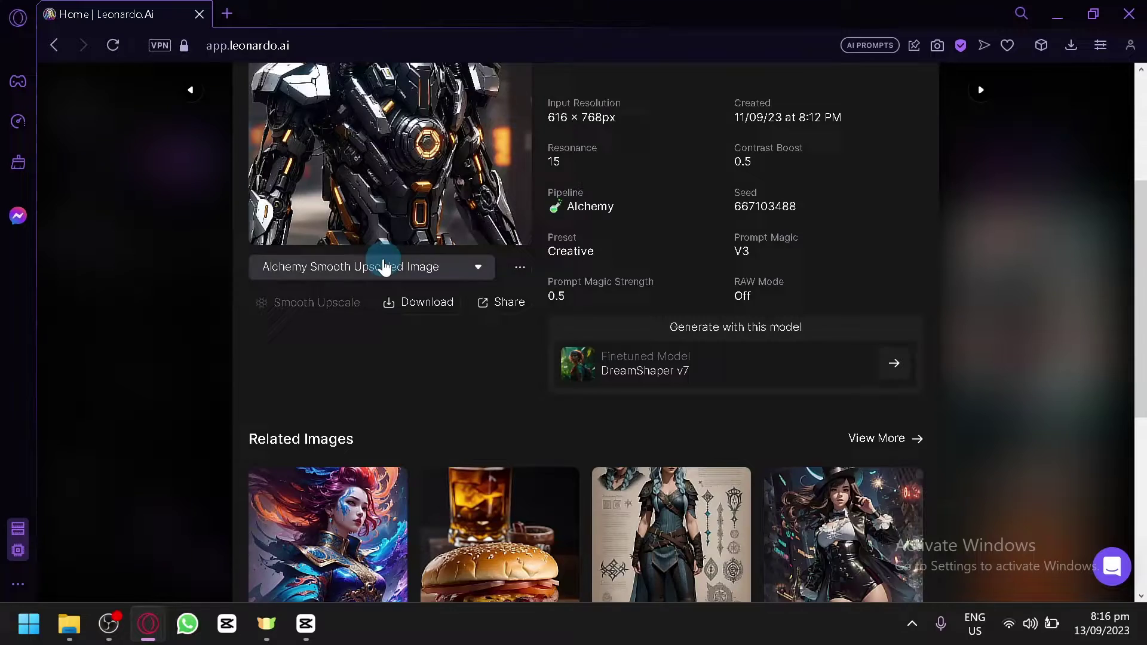
scroll(384, 267, down, 4)
scroll(359, 257, up, 8)
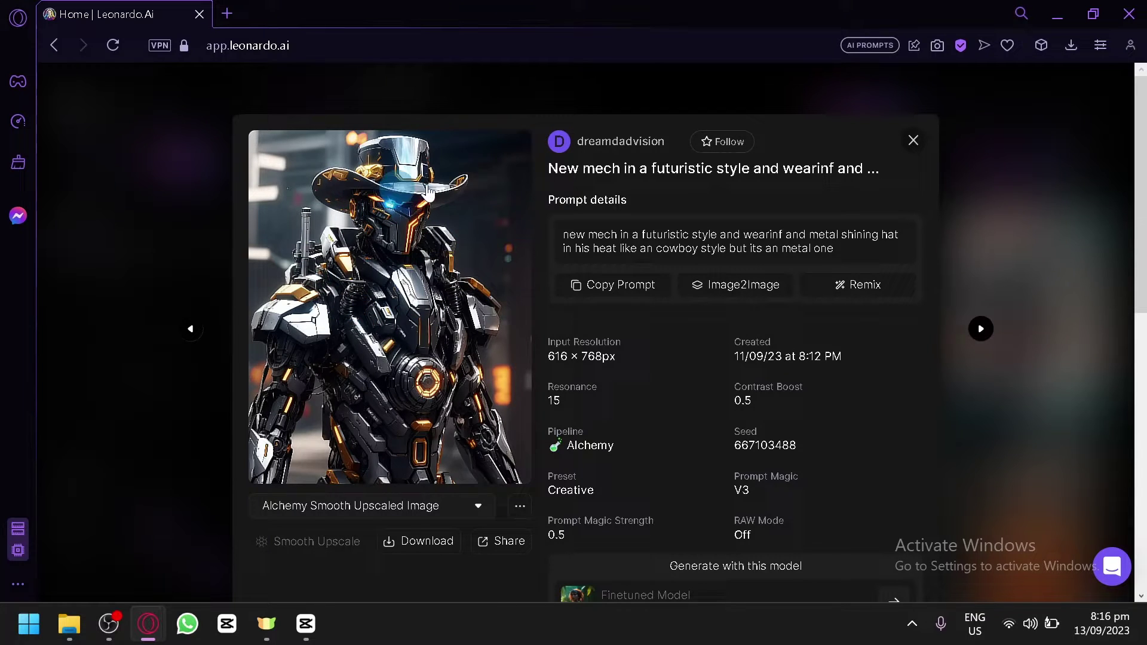
click(604, 285)
click(117, 193)
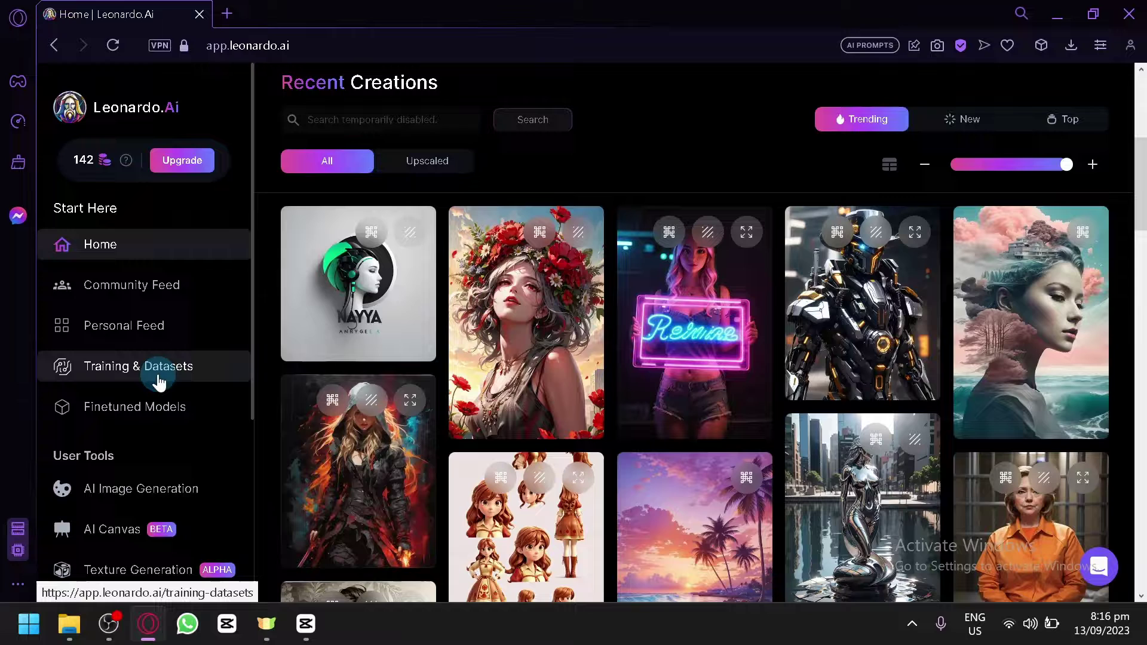
From Training & Datasets, create a new dataset named 'testing'
scroll(160, 382, up, 4)
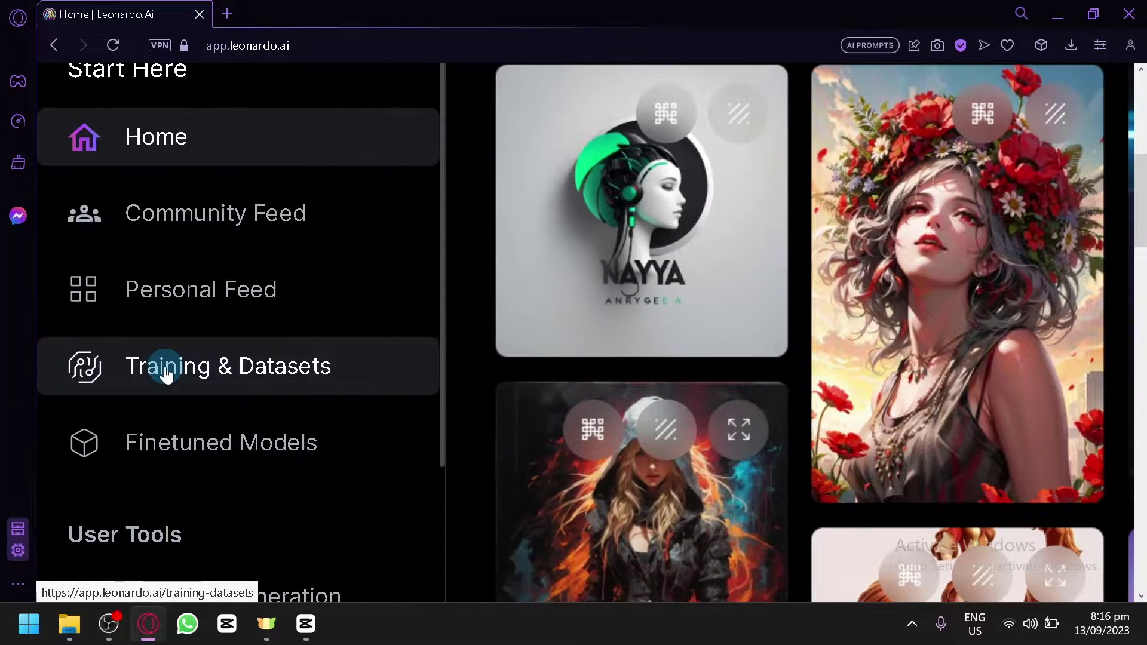
click(166, 376)
scroll(166, 375, down, 1)
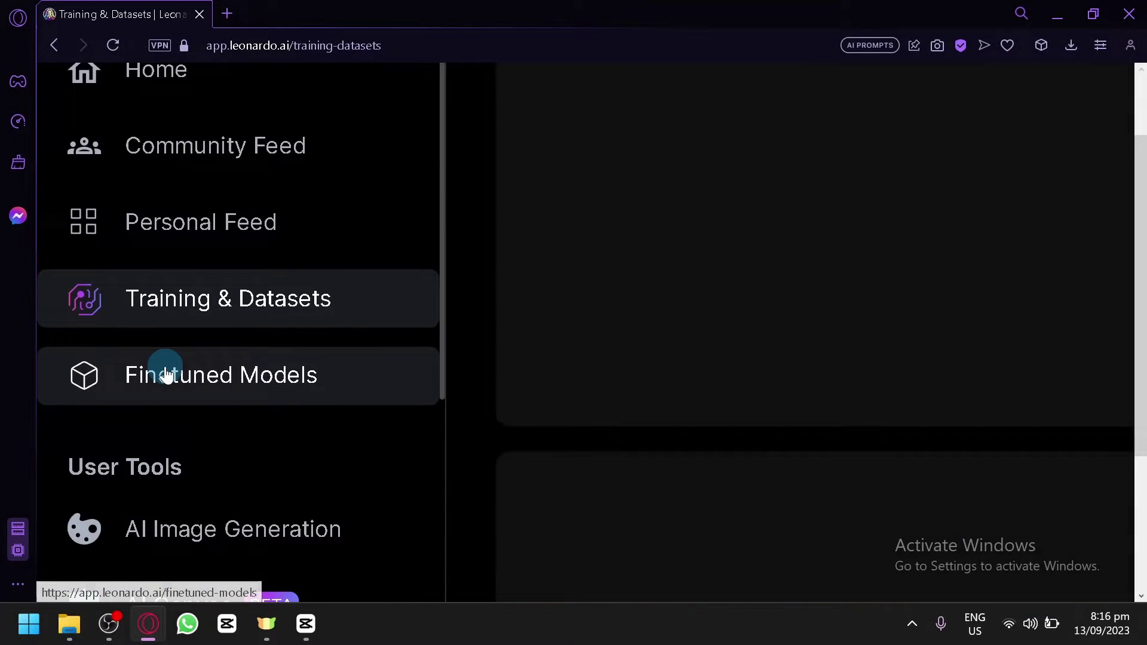
key(ctrl+0)
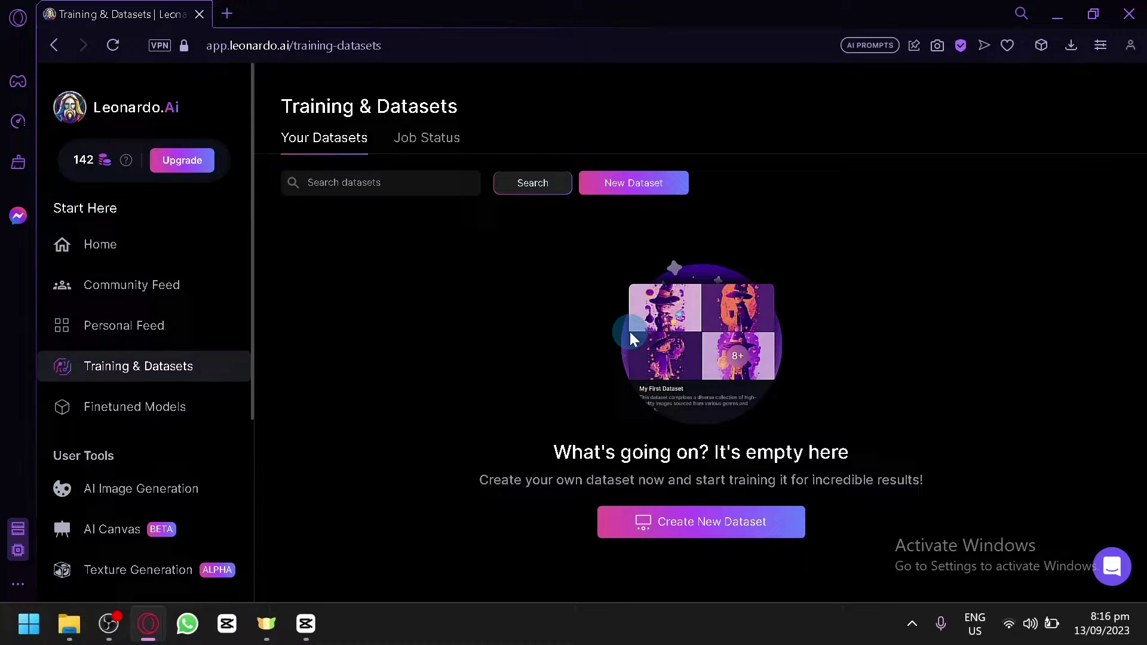
click(747, 531)
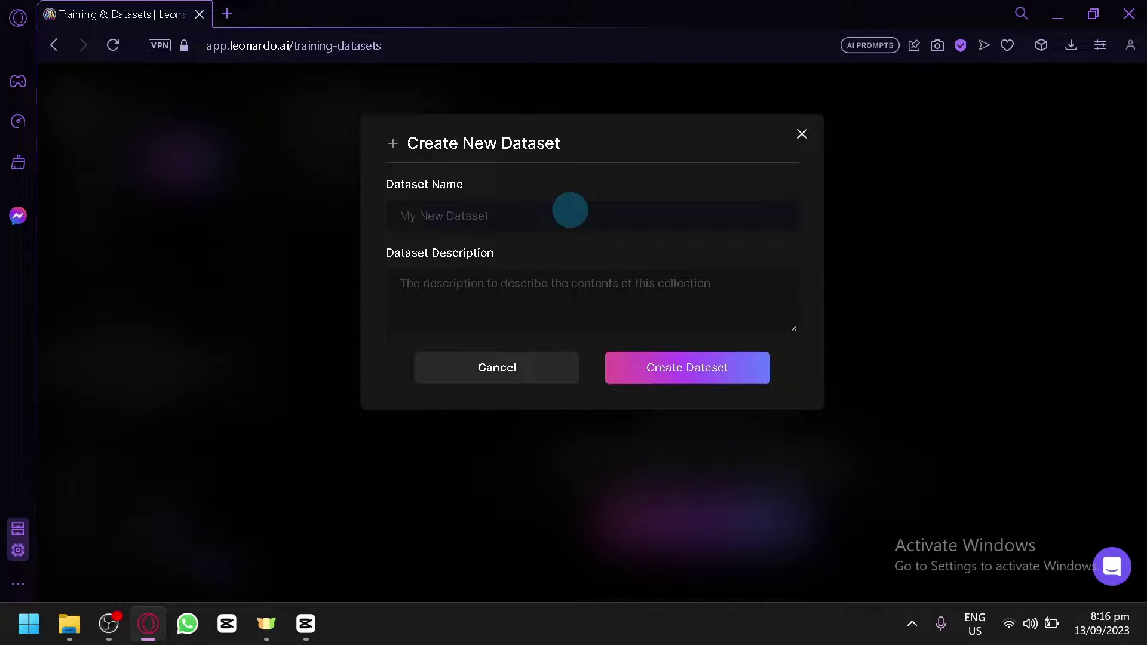
click(570, 211)
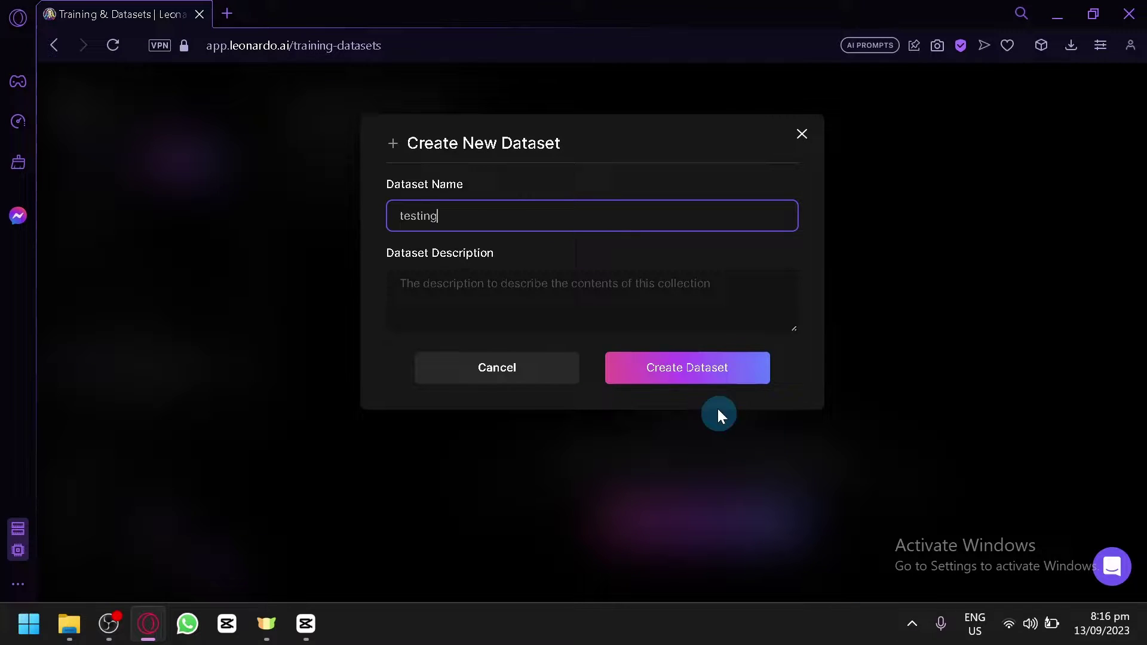
click(695, 374)
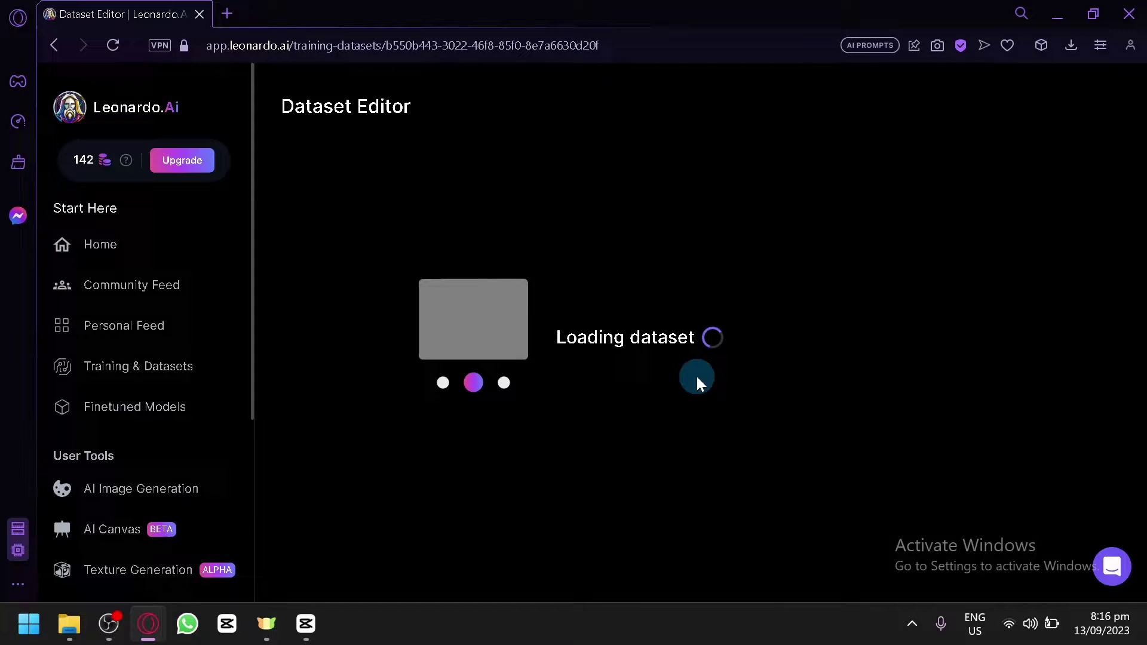
Scroll through the Platform images gallery in the testing dataset editor
scroll(696, 377, down, 4)
scroll(597, 359, down, 2)
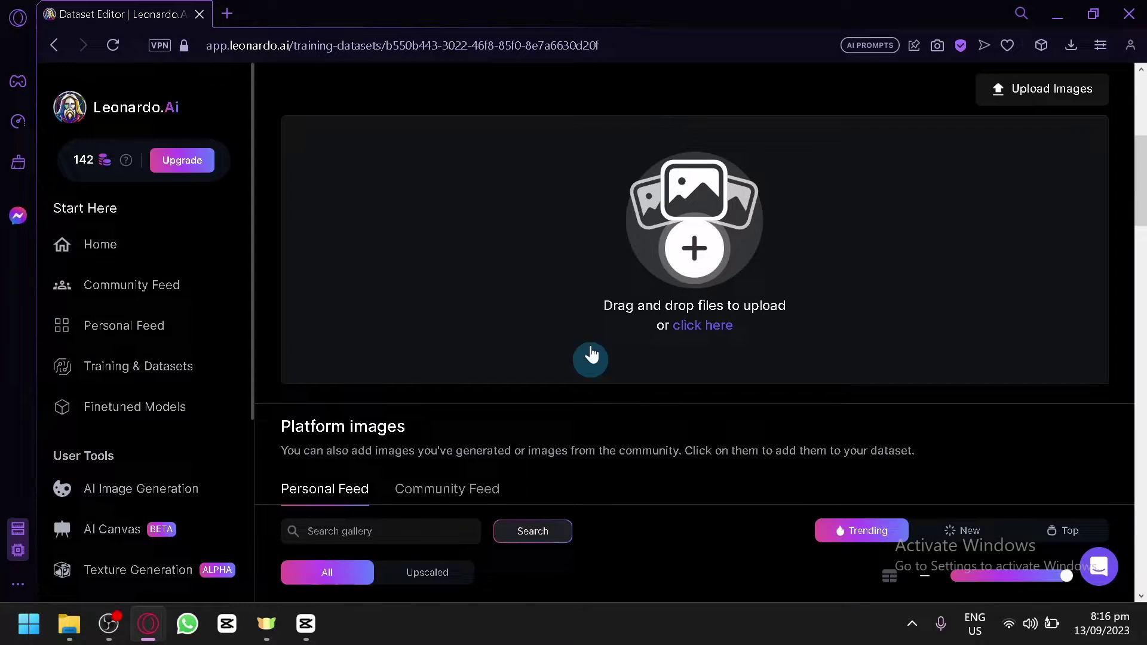
scroll(588, 317, down, 6)
scroll(605, 282, up, 6)
scroll(661, 239, down, 6)
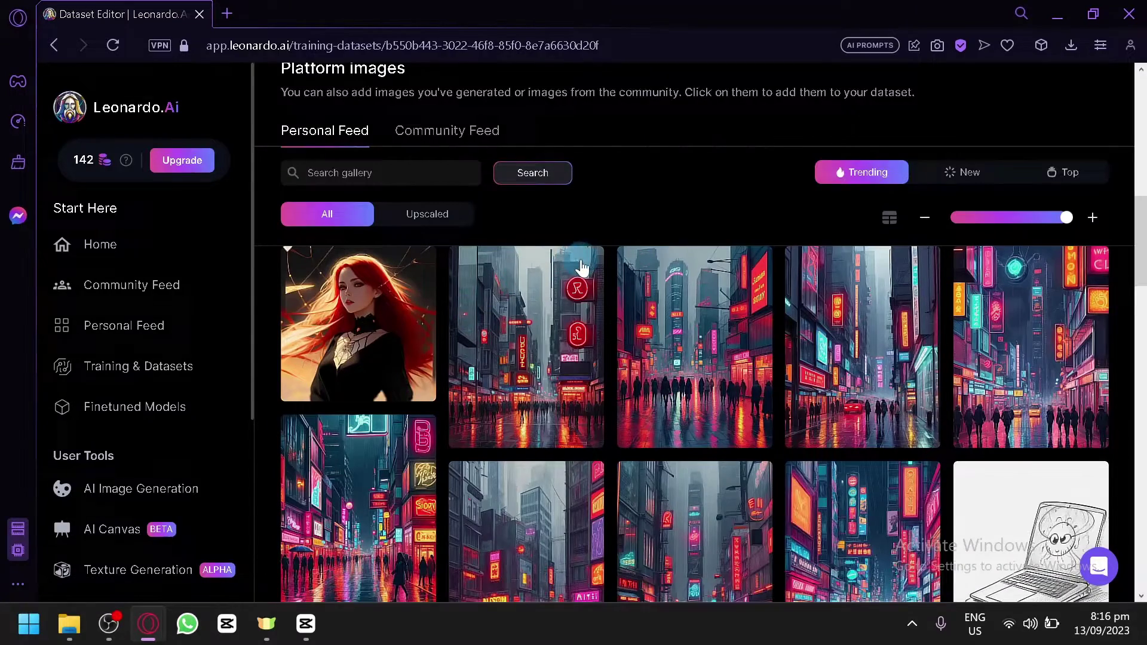
scroll(583, 263, down, 2)
scroll(663, 307, up, 2)
scroll(454, 287, up, 2)
scroll(544, 299, down, 2)
scroll(508, 233, up, 2)
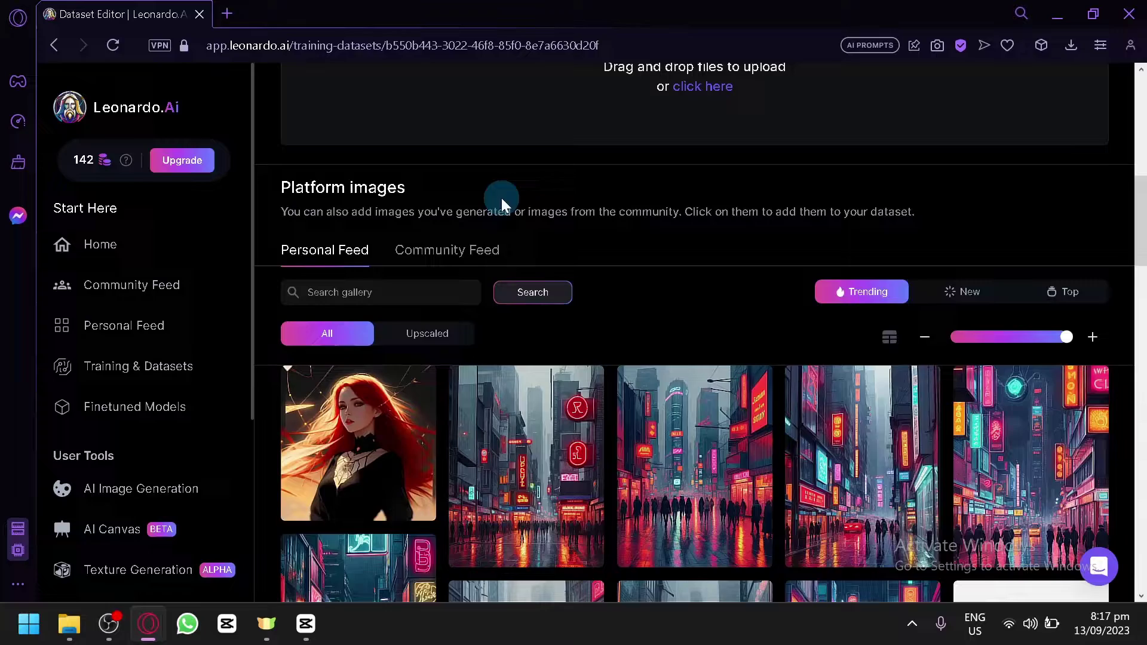
Browse the community images, then scroll back up to the four robot dataset images
click(466, 250)
scroll(598, 296, down, 12)
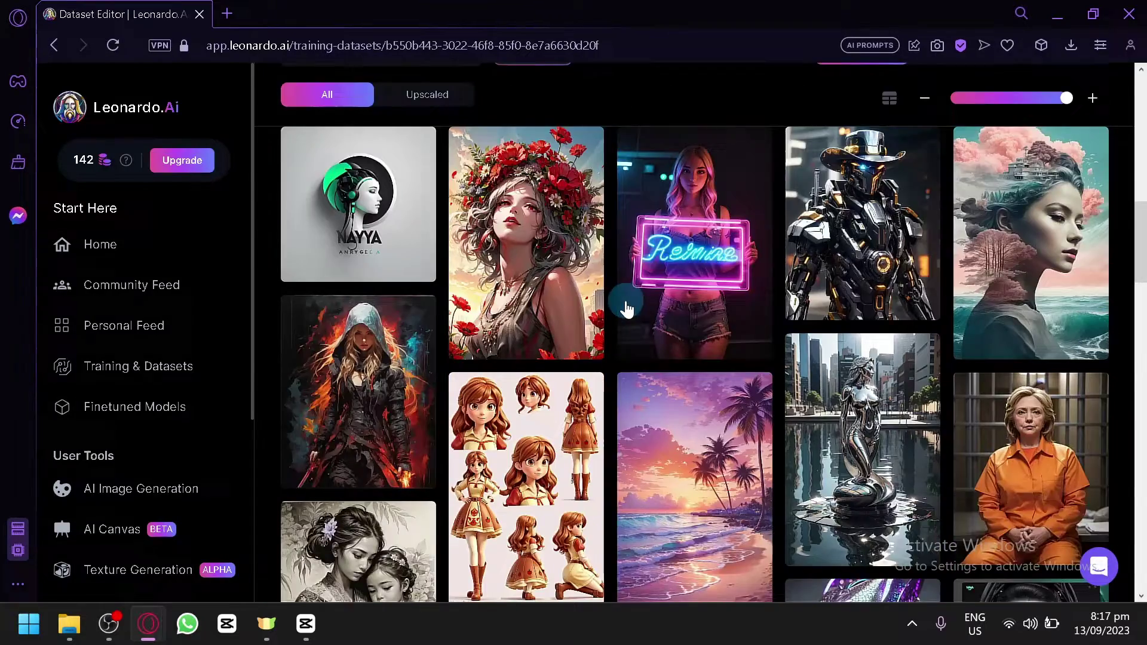
scroll(720, 335, down, 11)
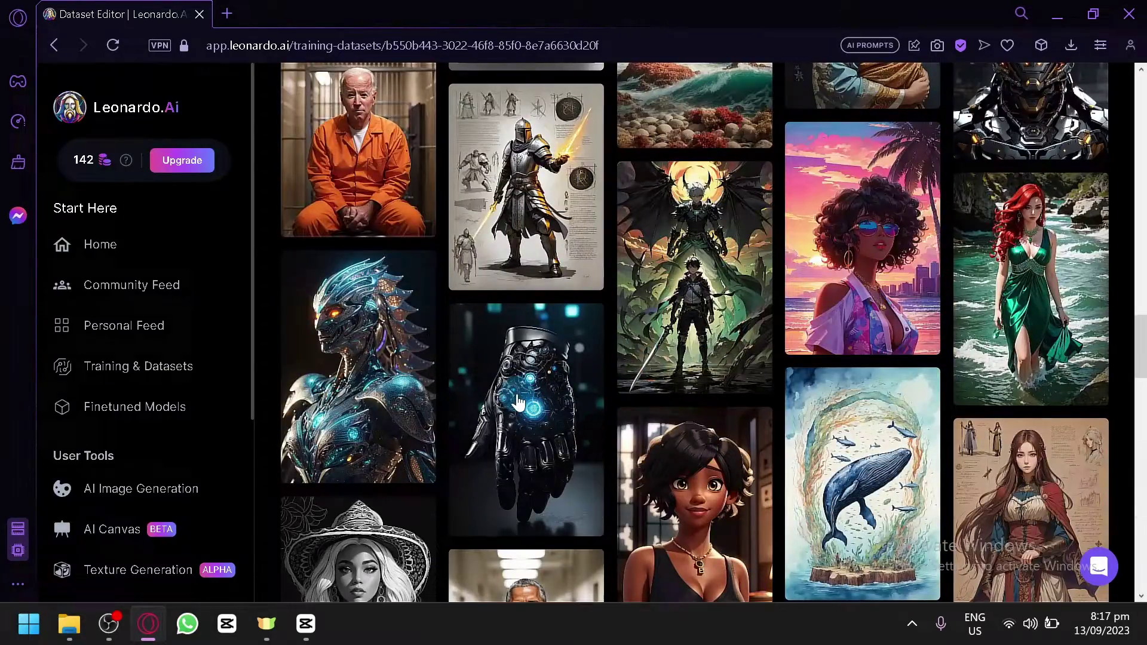
scroll(609, 384, up, 12)
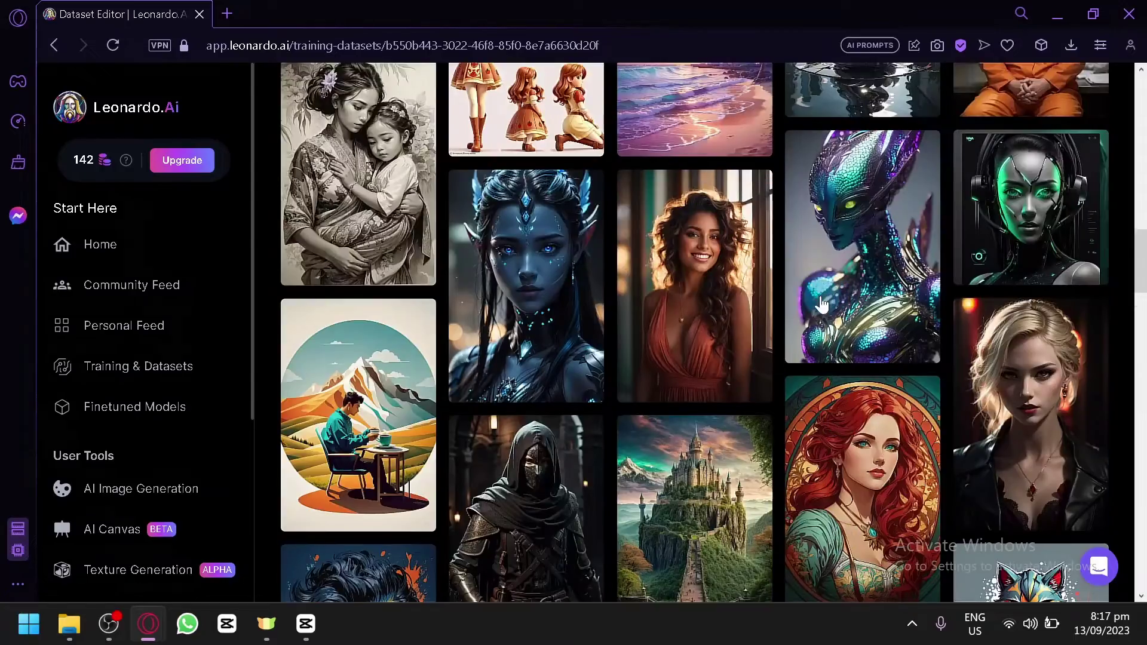
scroll(822, 304, up, 8)
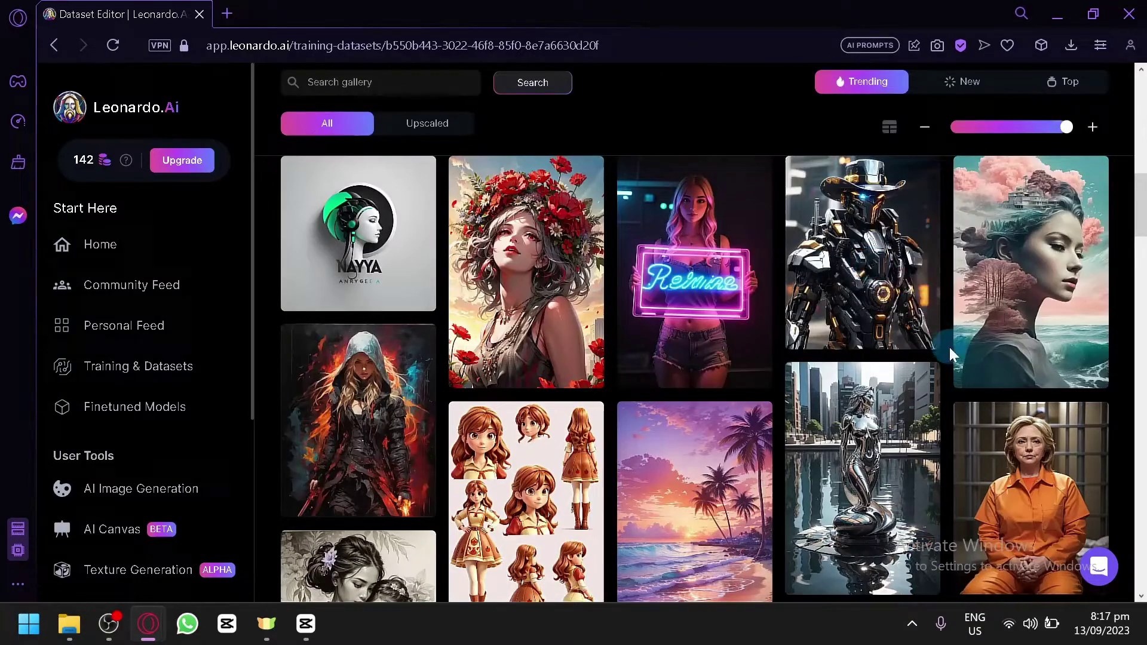
scroll(952, 353, down, 15)
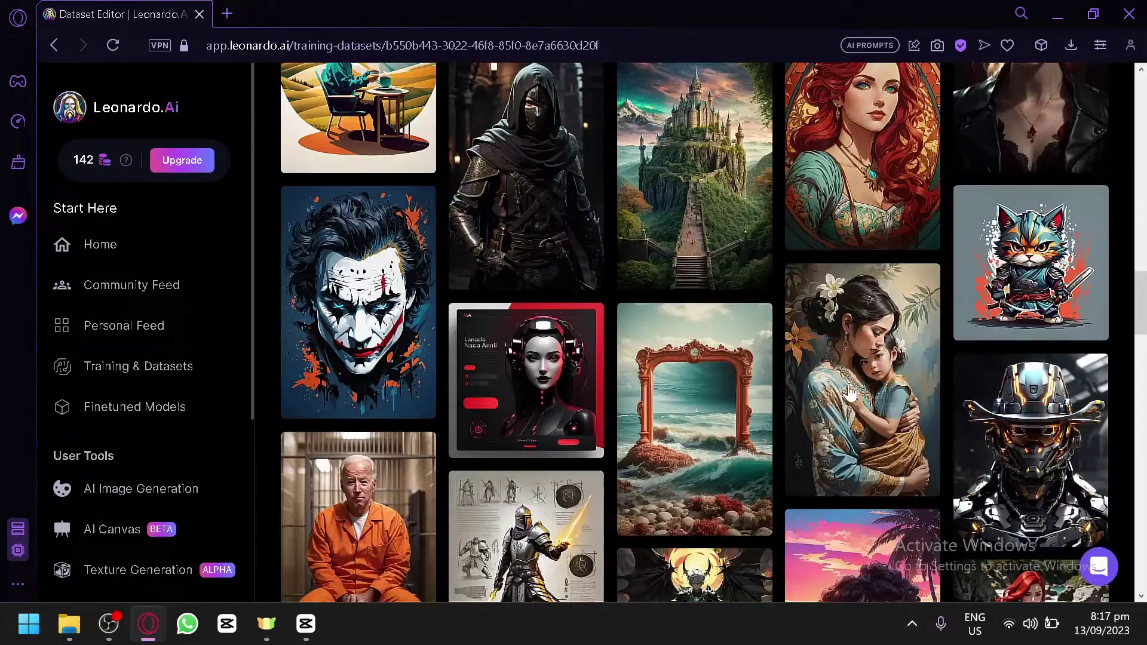
scroll(849, 395, down, 15)
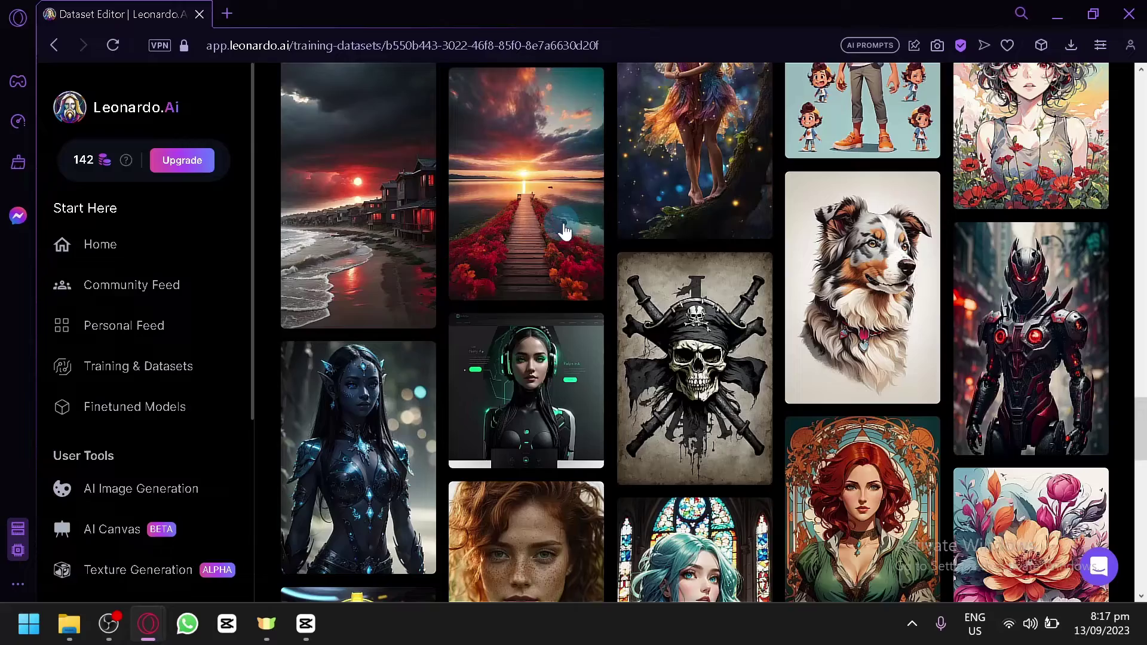
scroll(886, 250, down, 2)
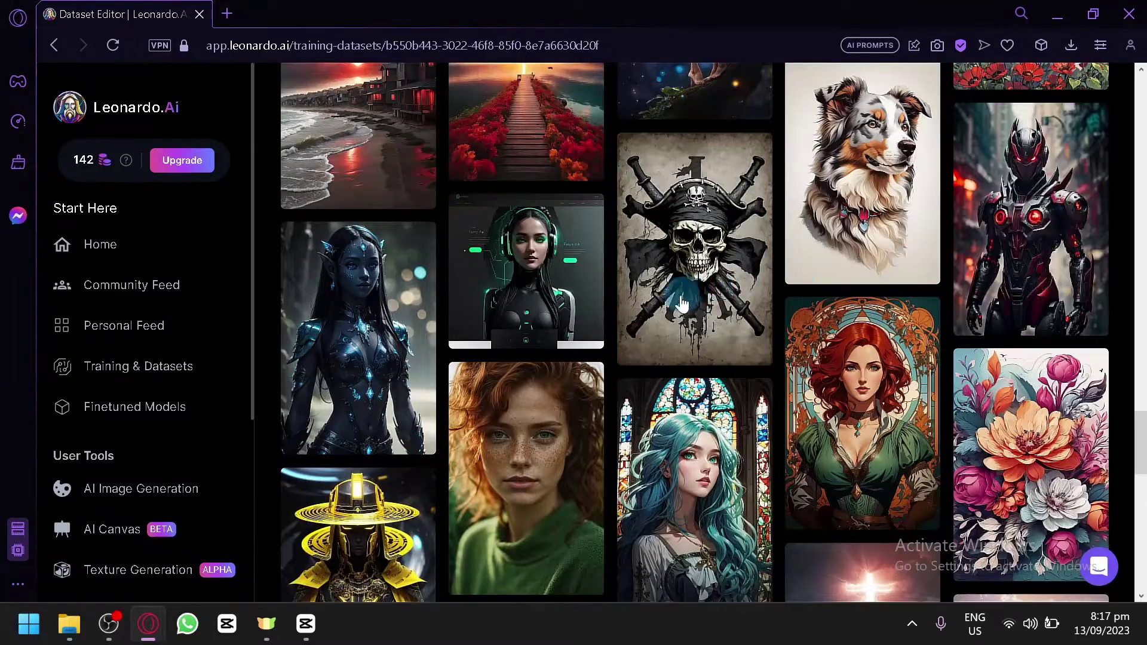
scroll(962, 257, down, 2)
scroll(955, 292, up, 2)
scroll(837, 298, down, 6)
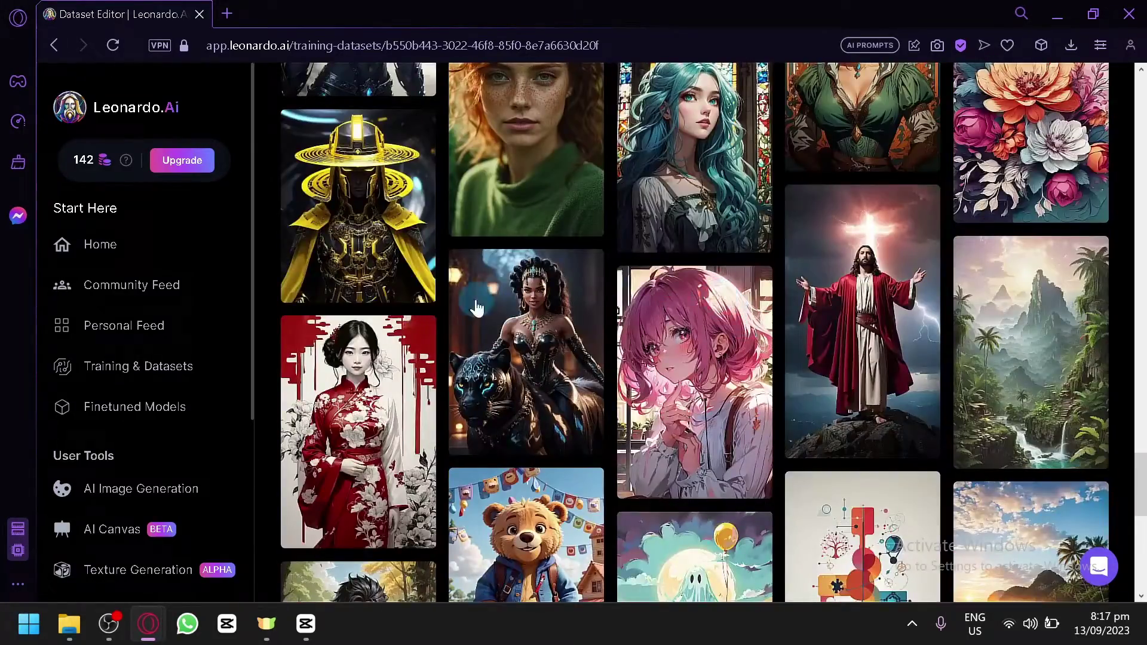
scroll(645, 293, down, 10)
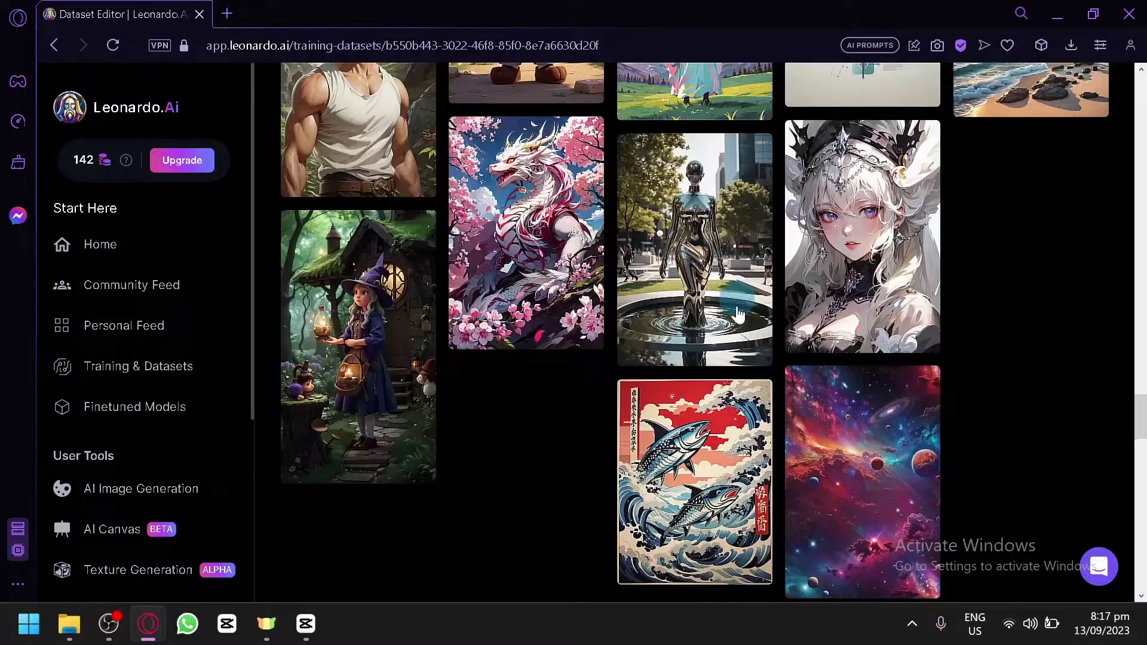
scroll(658, 332, down, 8)
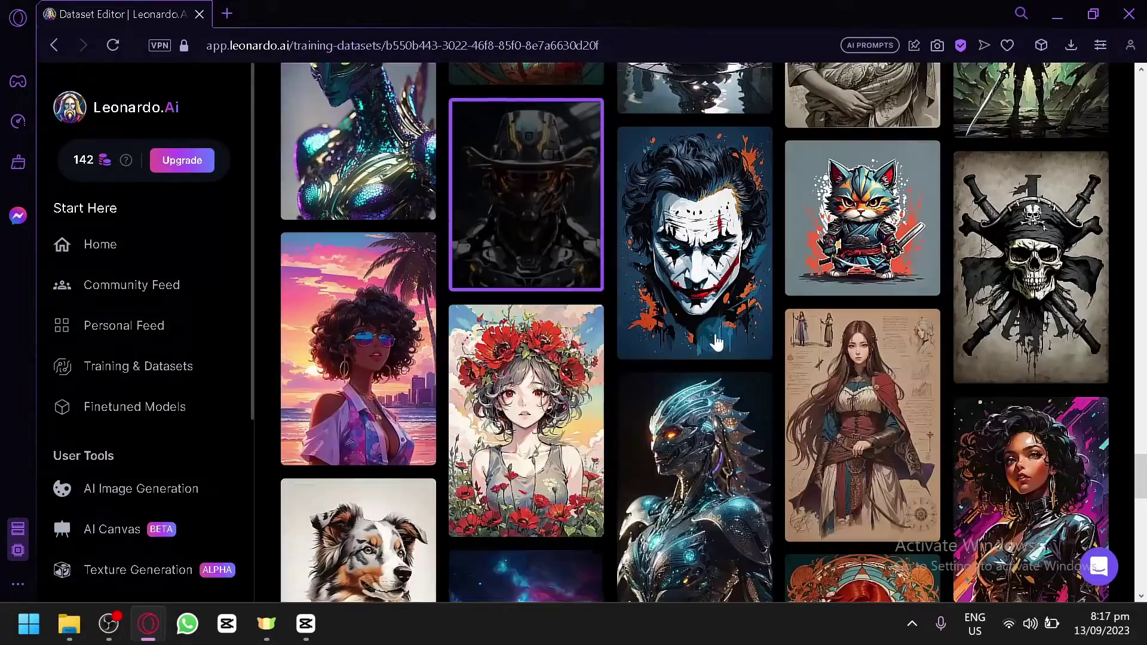
scroll(717, 343, down, 10)
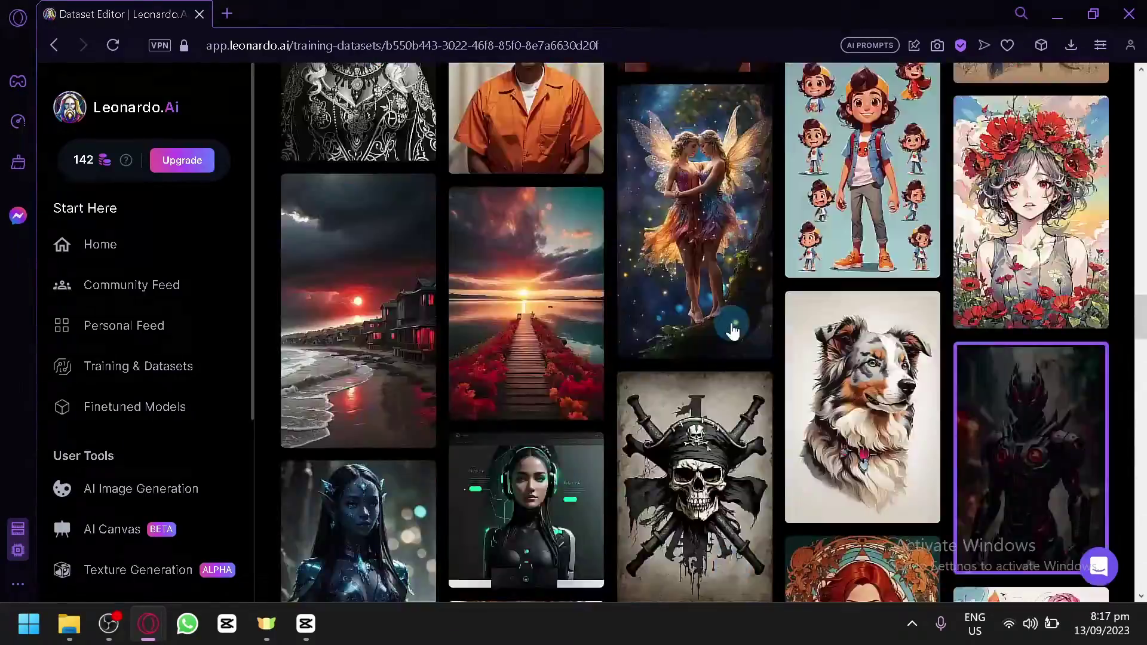
scroll(731, 330, up, 15)
Select all four images in the testing dataset and open the Train Model form
scroll(726, 358, down, 2)
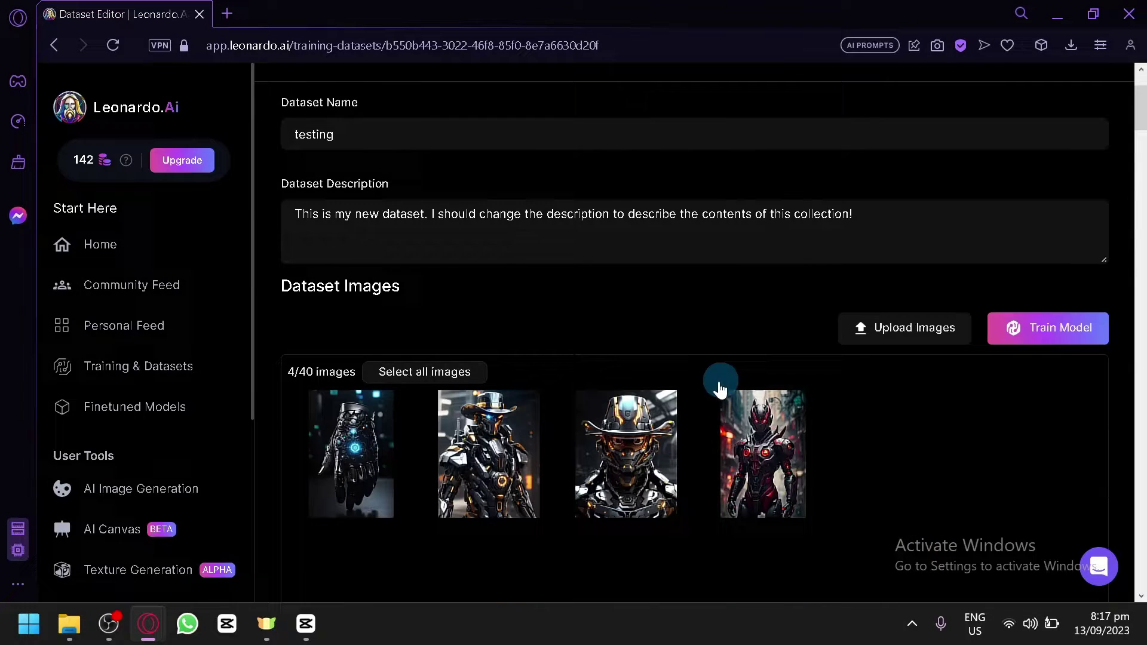
scroll(412, 385, down, 2)
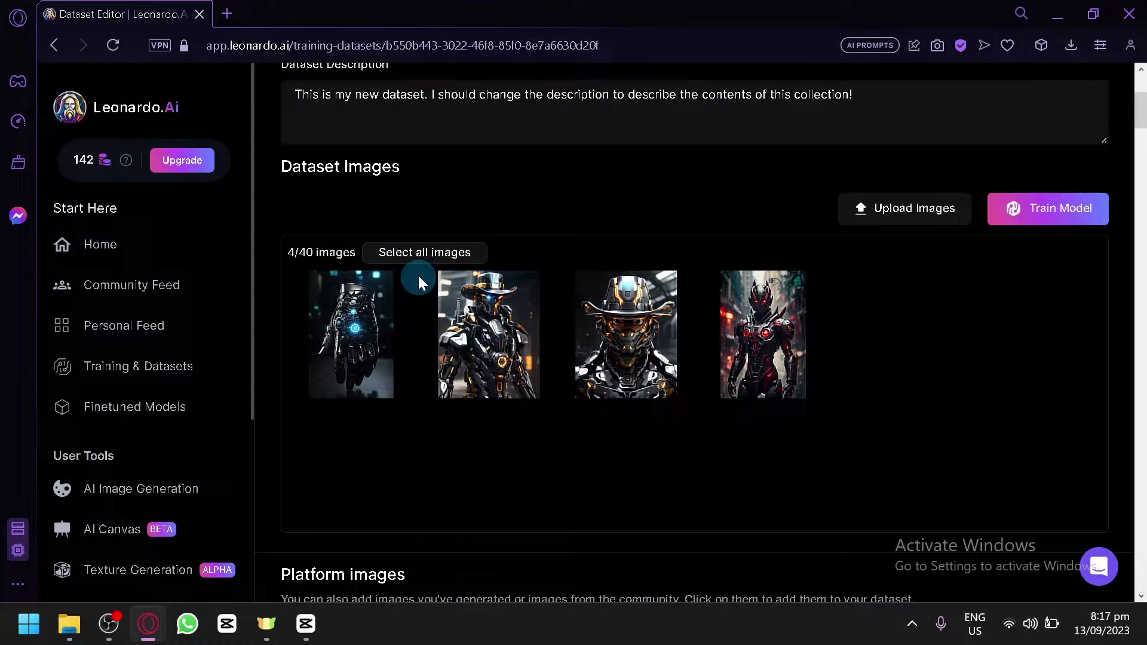
click(427, 254)
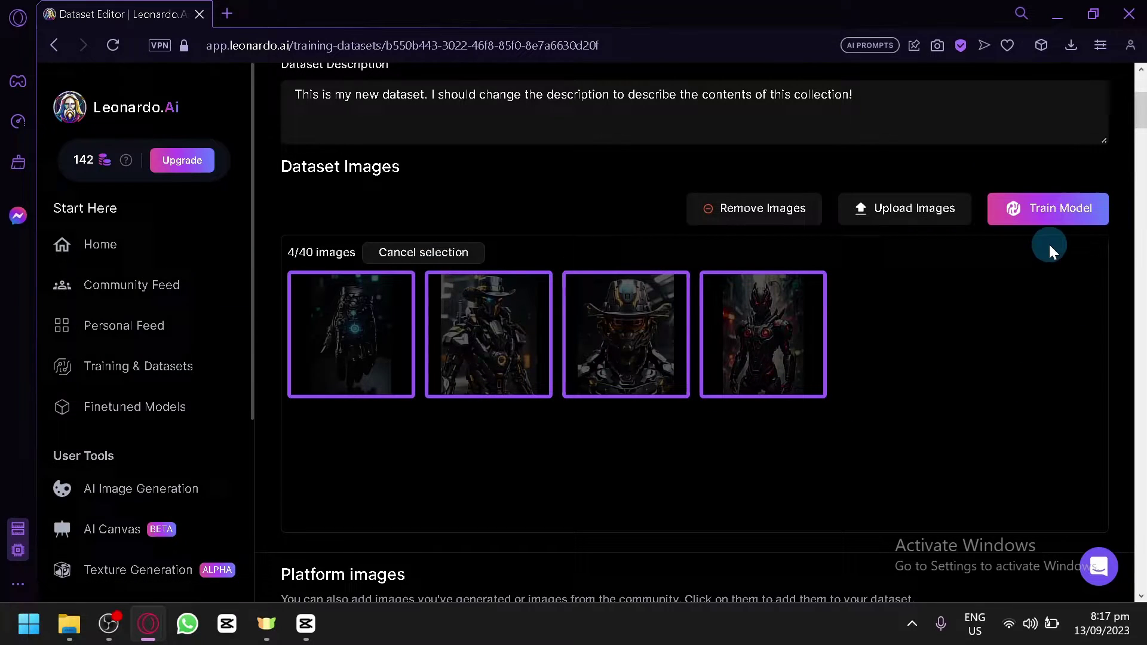
click(1065, 216)
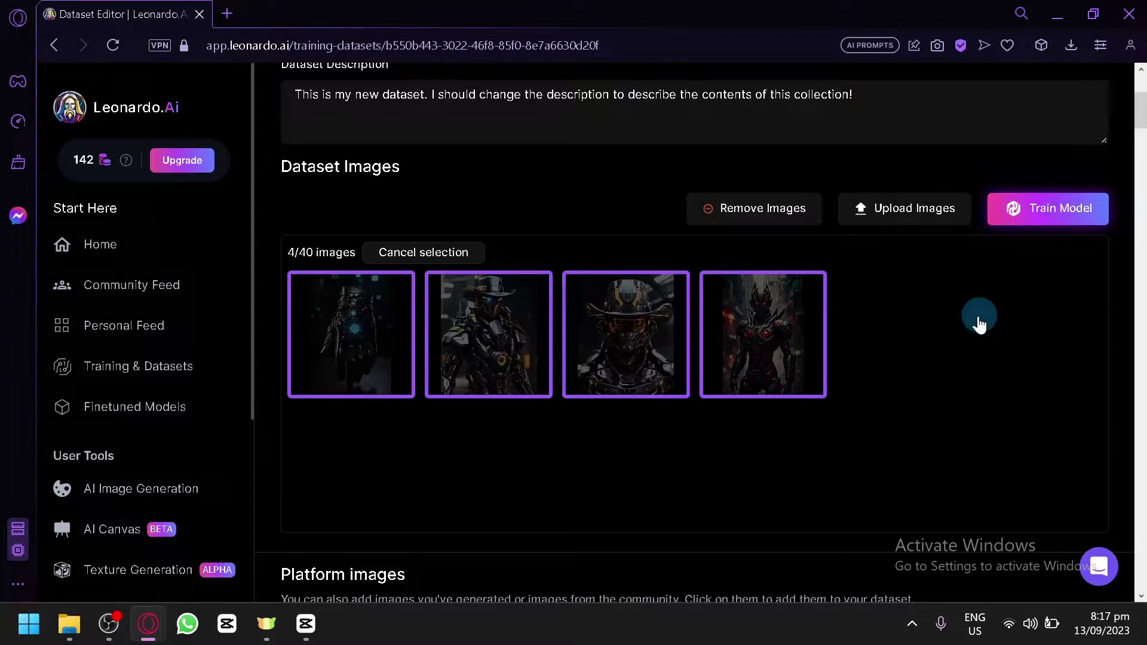
Name the model 'Futuristic', with 768×768 training resolution and the Textures category
click(261, 286)
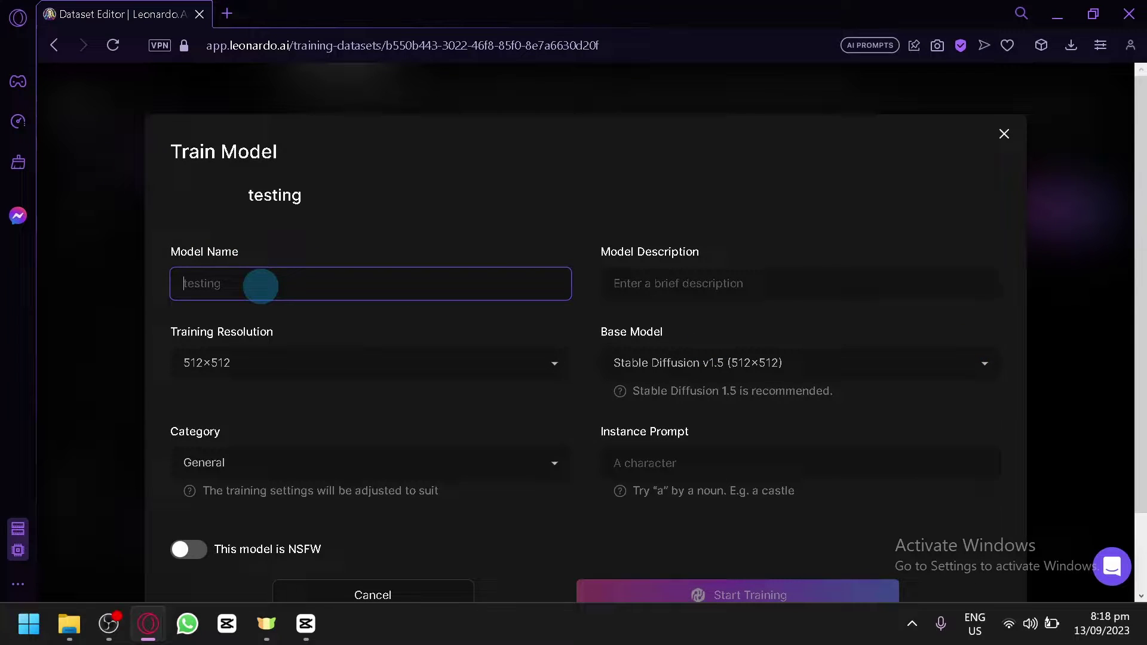
text(Futuristic)
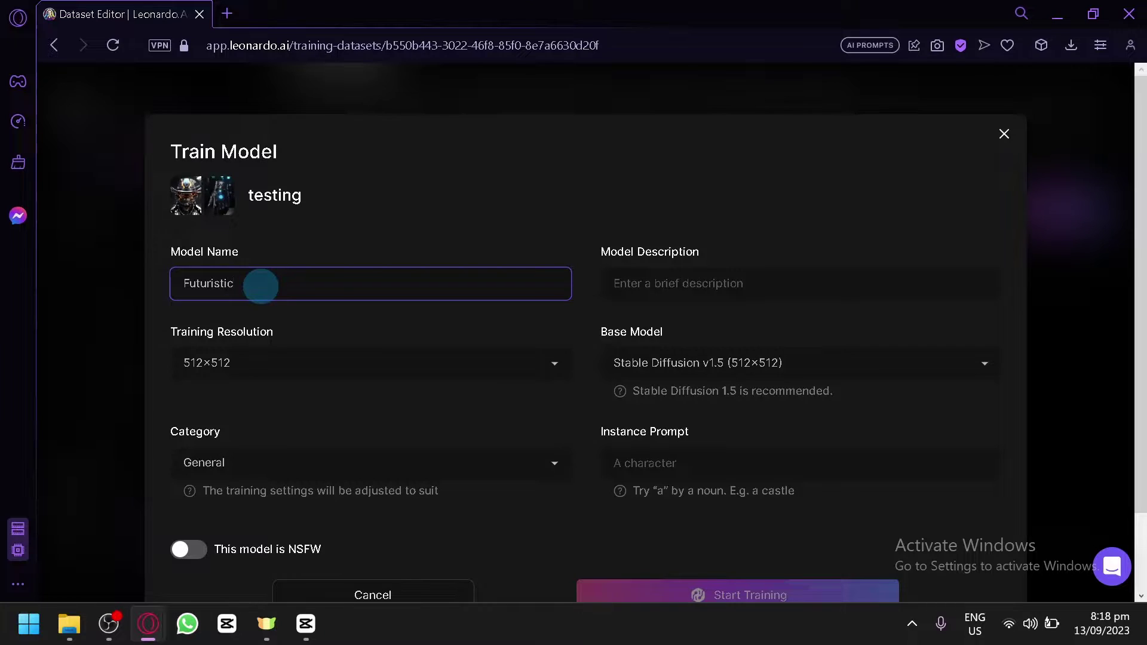
scroll(263, 286, down, 2)
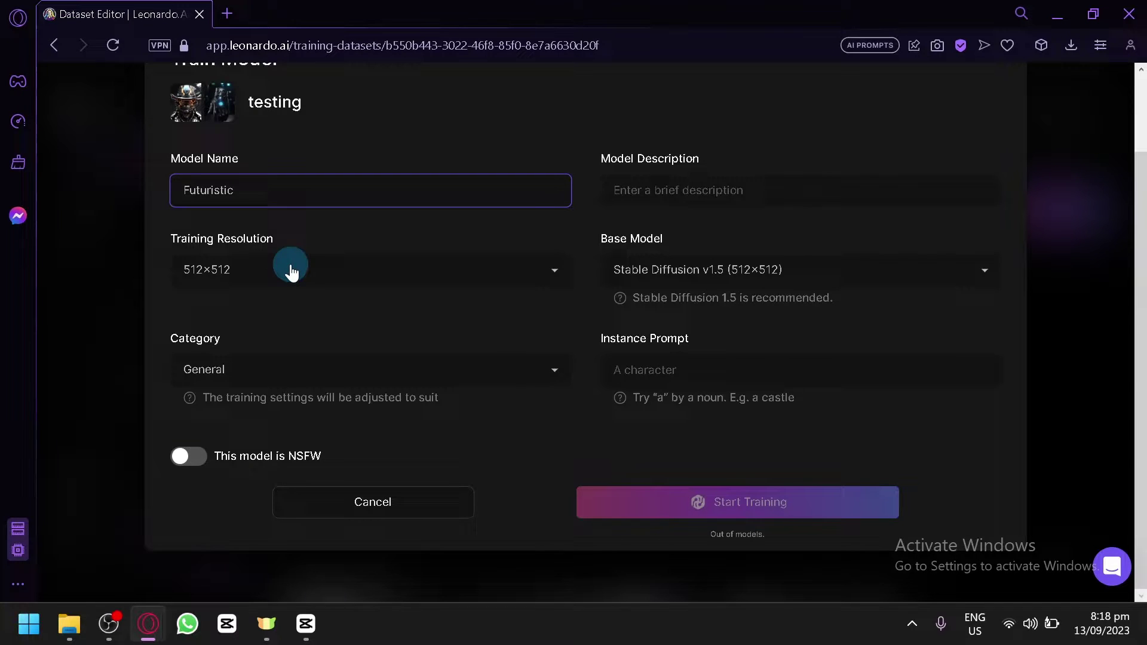
click(291, 269)
click(262, 310)
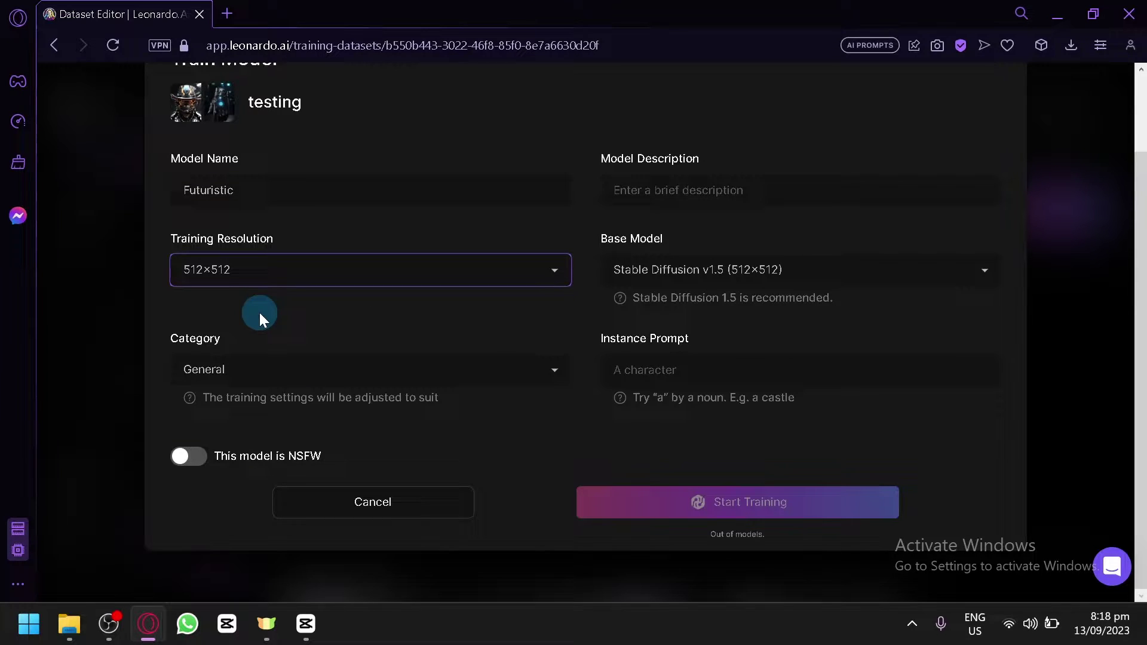
click(339, 378)
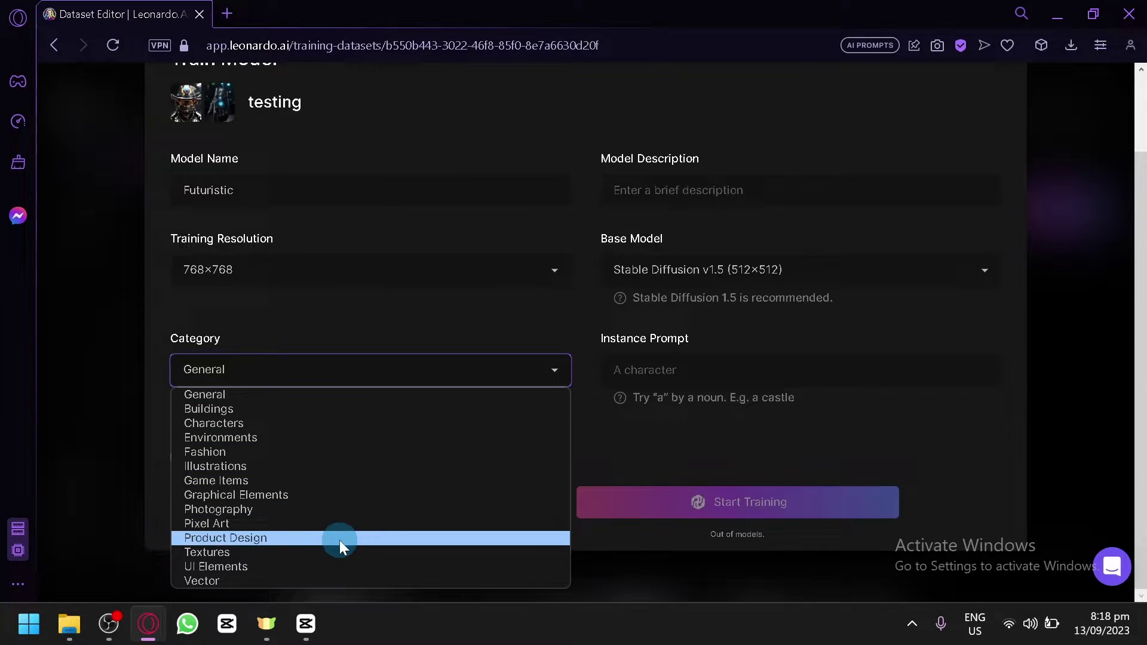
click(336, 556)
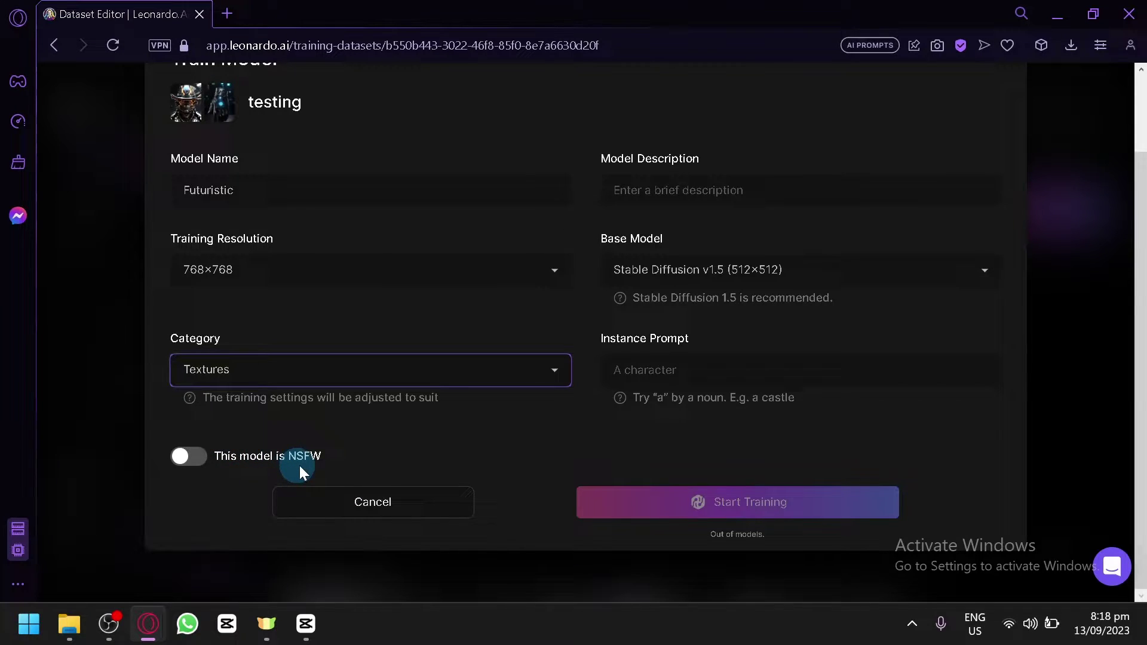
Set the base model to Stable Diffusion v2.1 and the description to 'Robotic and futuristicc'
scroll(418, 461, up, 2)
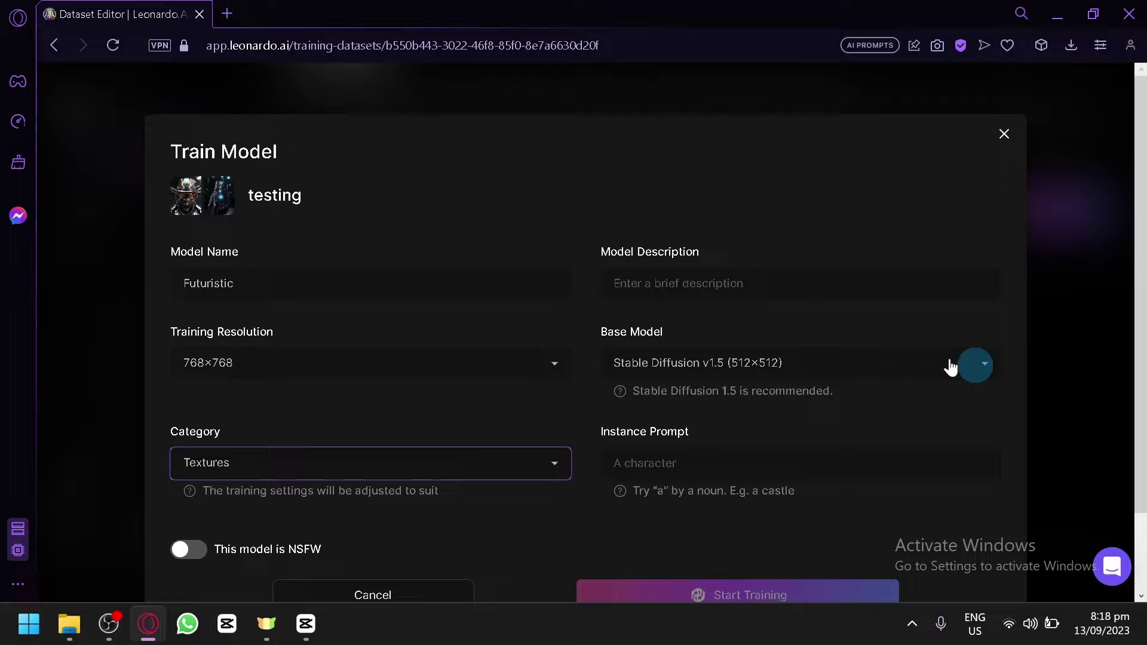
click(854, 371)
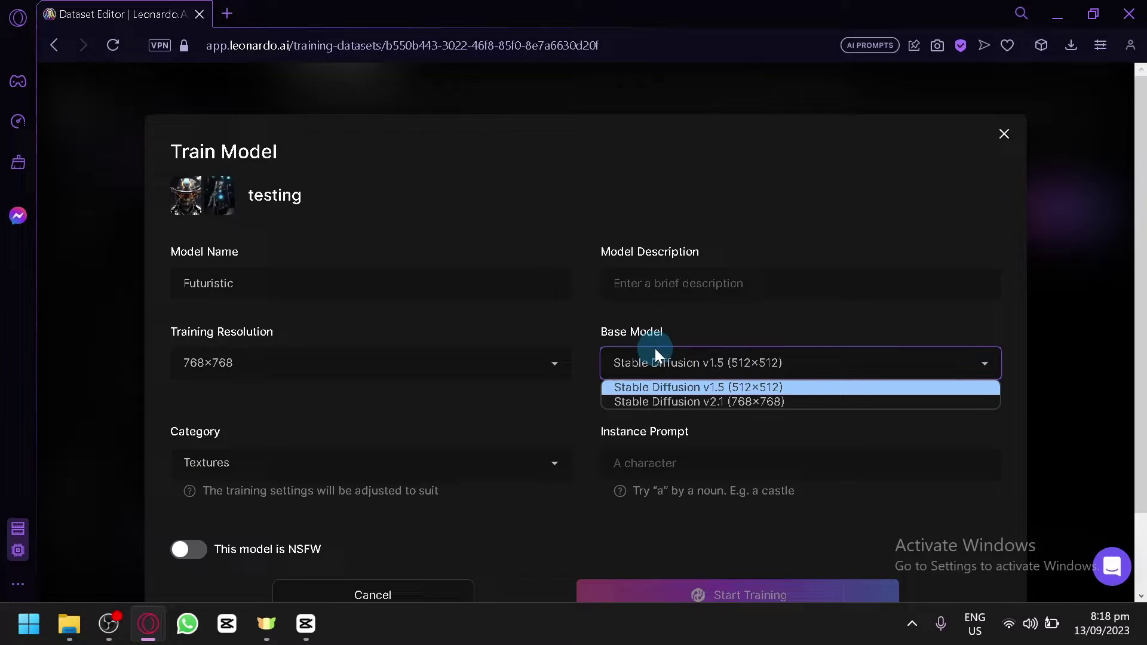
click(736, 402)
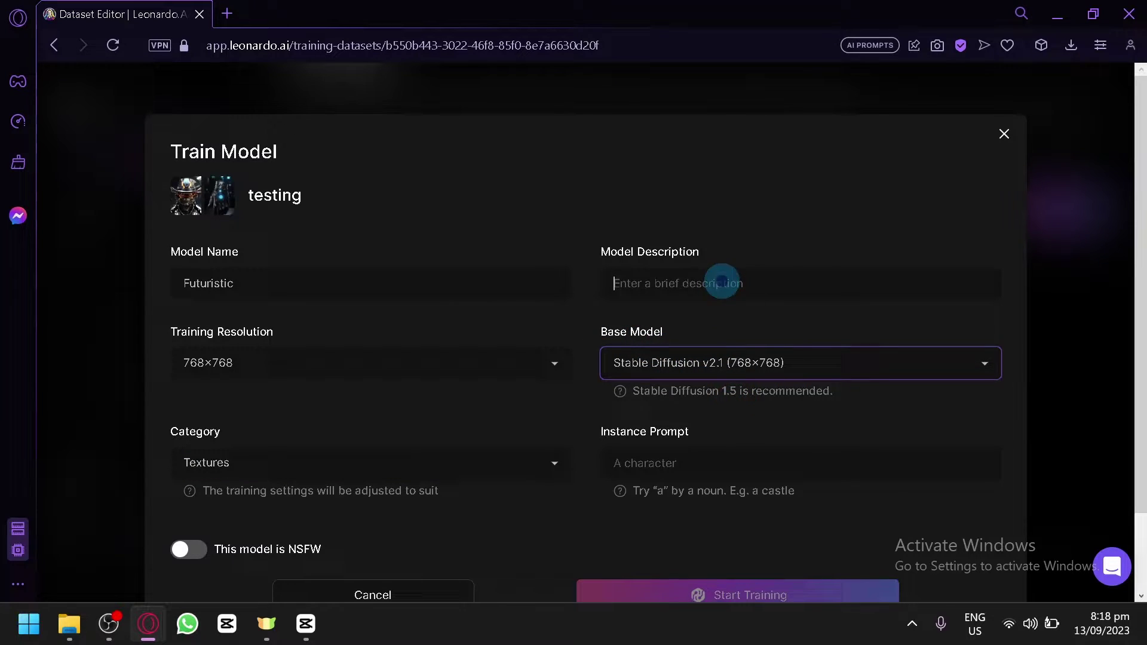
click(721, 282)
text(Robo)
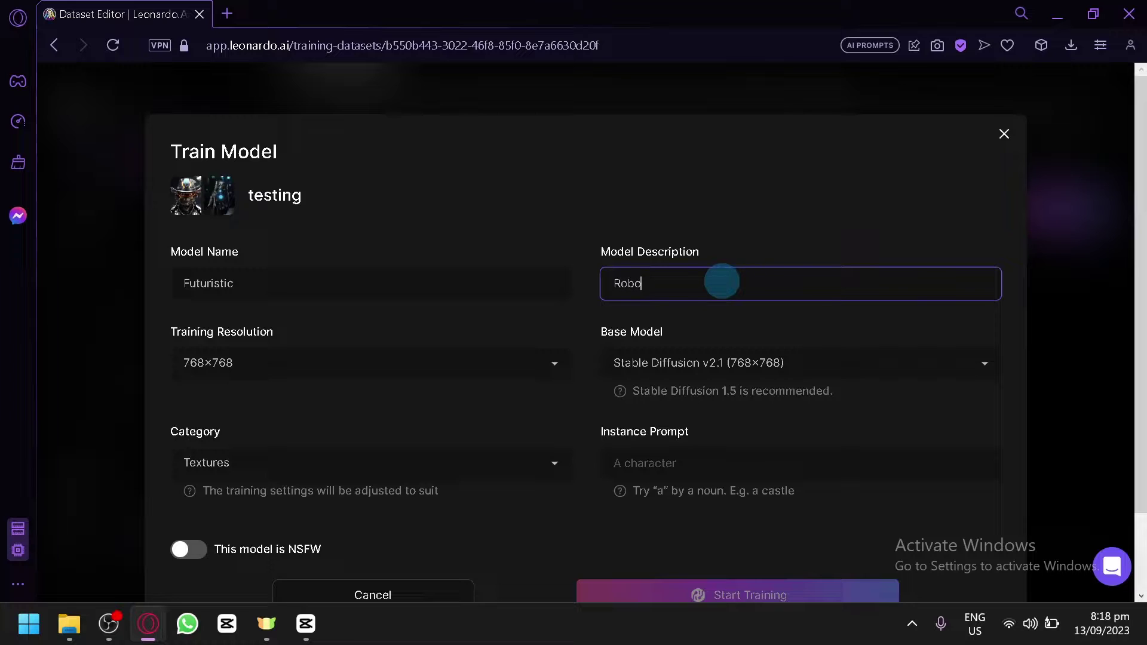
text(tic and futuristicc)
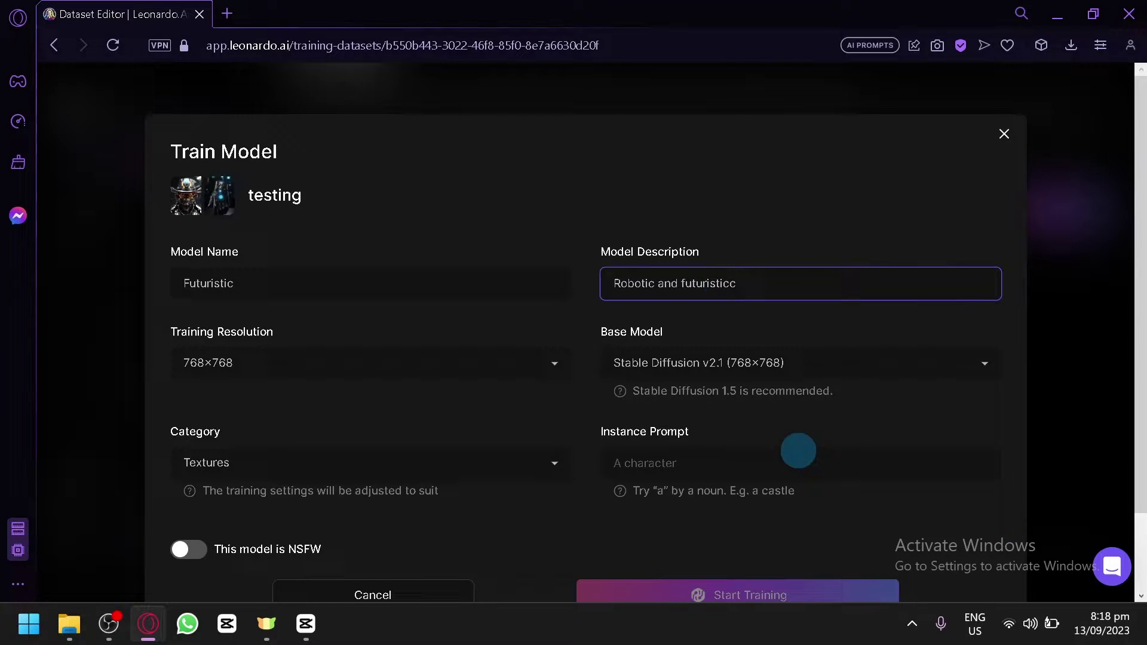
Set the Instance Prompt to 'Robotic'
click(802, 451)
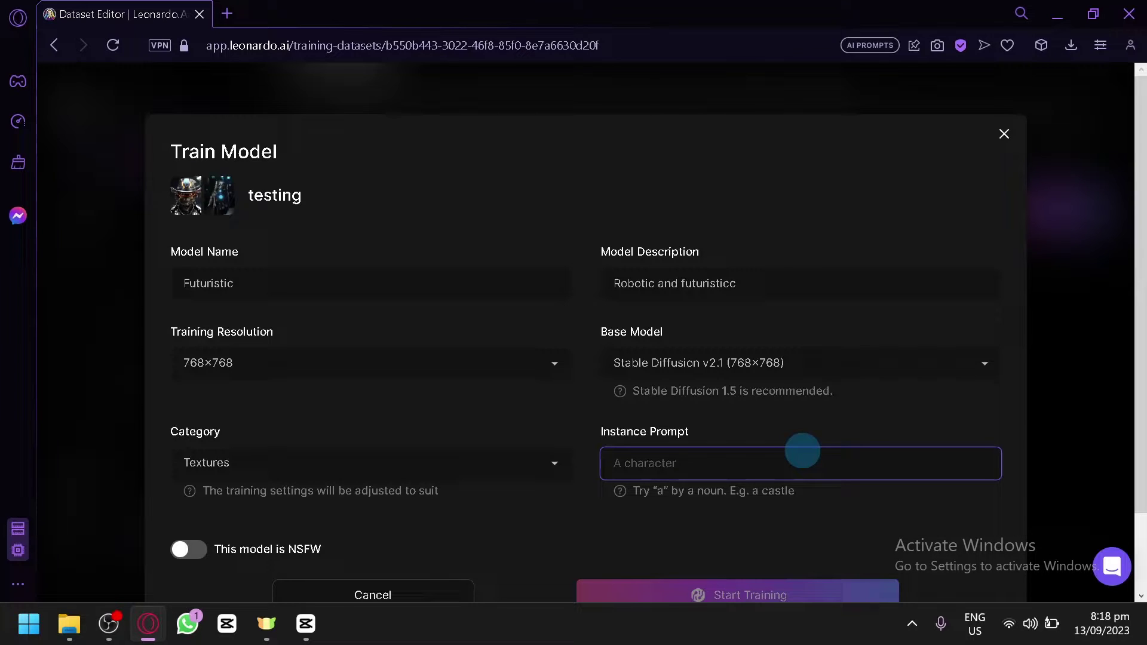
text(Robotic)
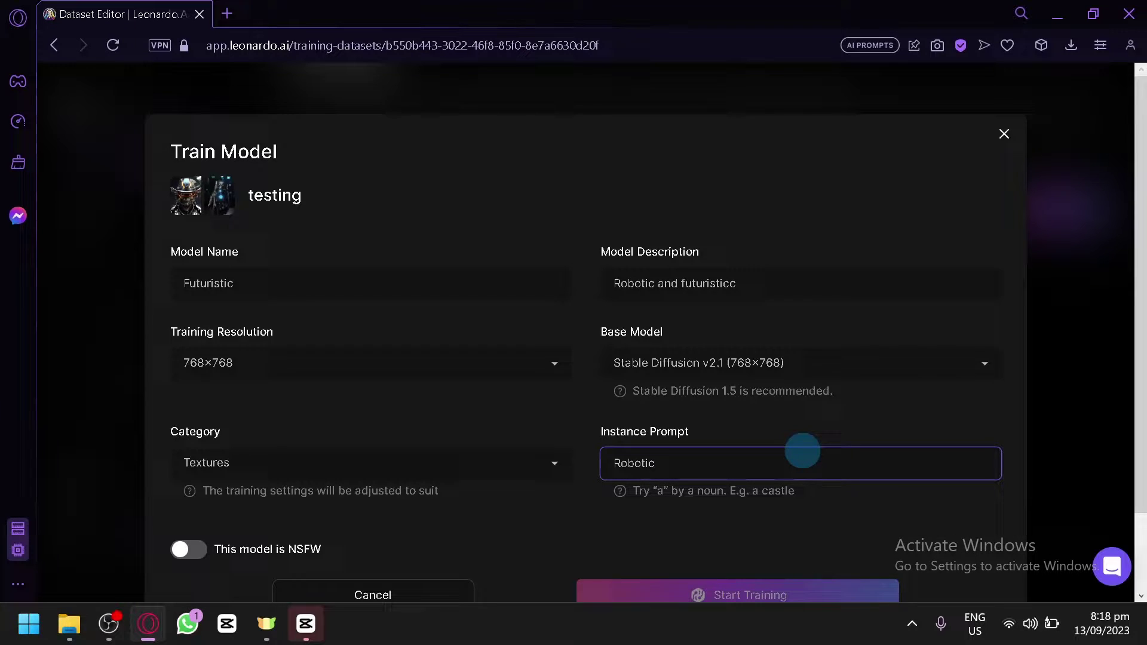
scroll(802, 449, down, 2)
drag(686, 371, 600, 371)
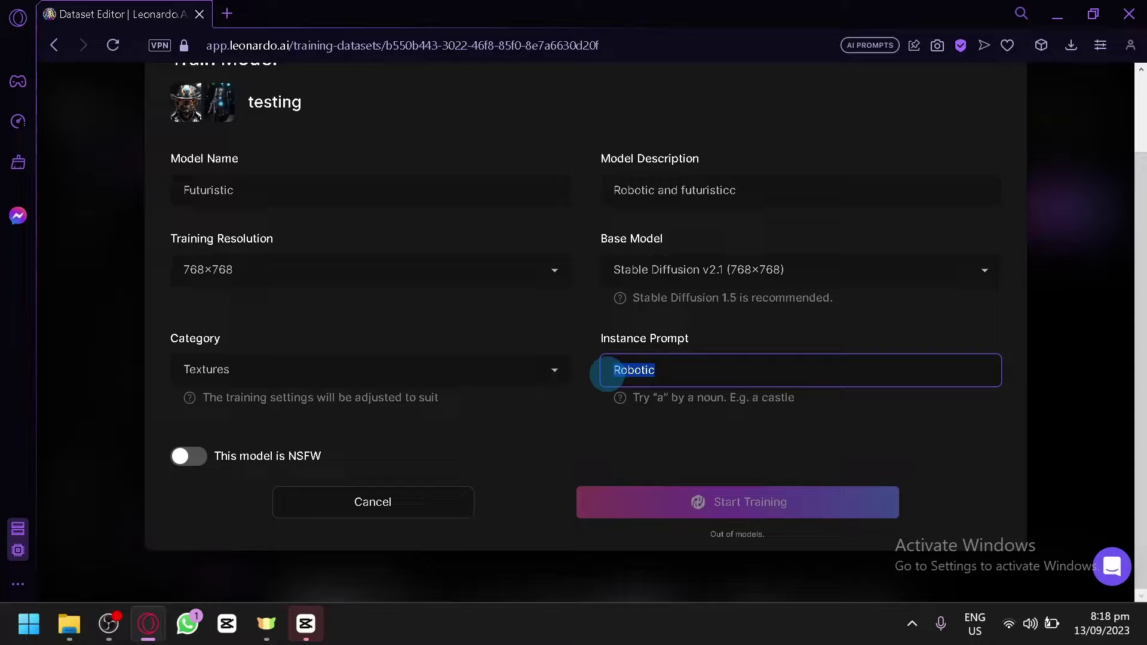
scroll(640, 370, up, 2)
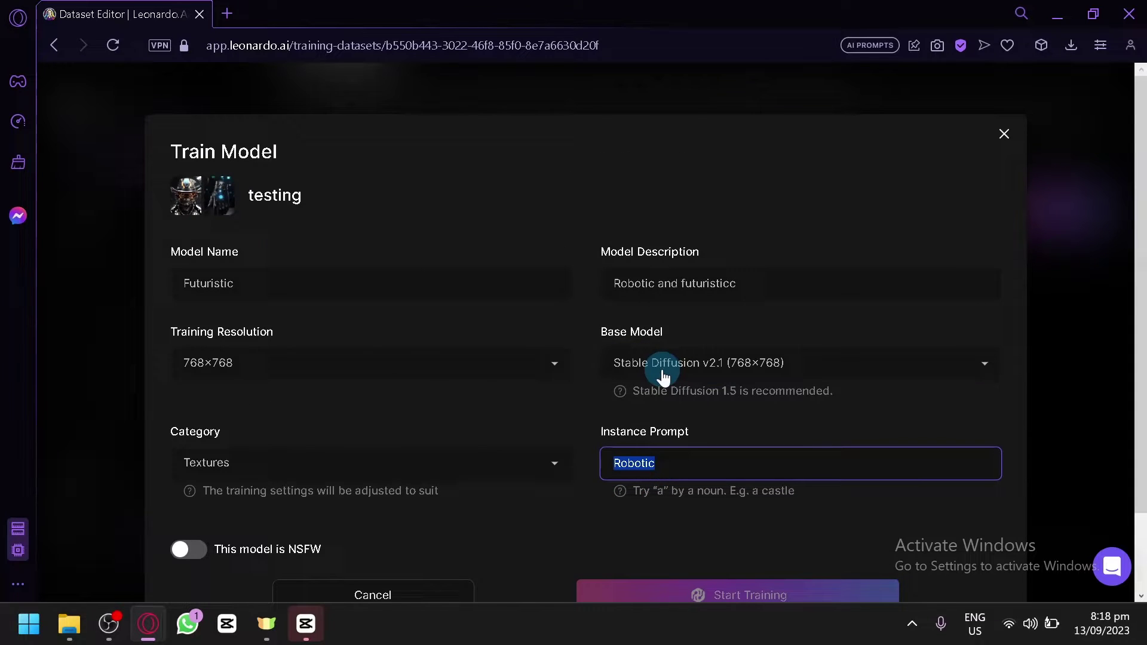
scroll(389, 239, down, 2)
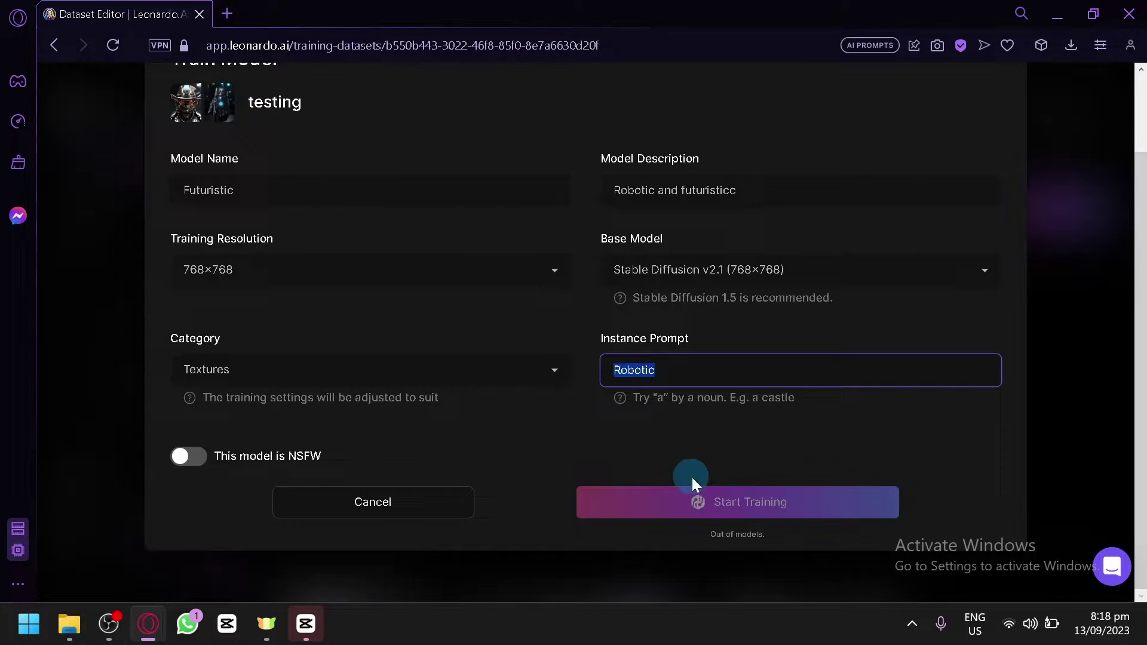
click(722, 536)
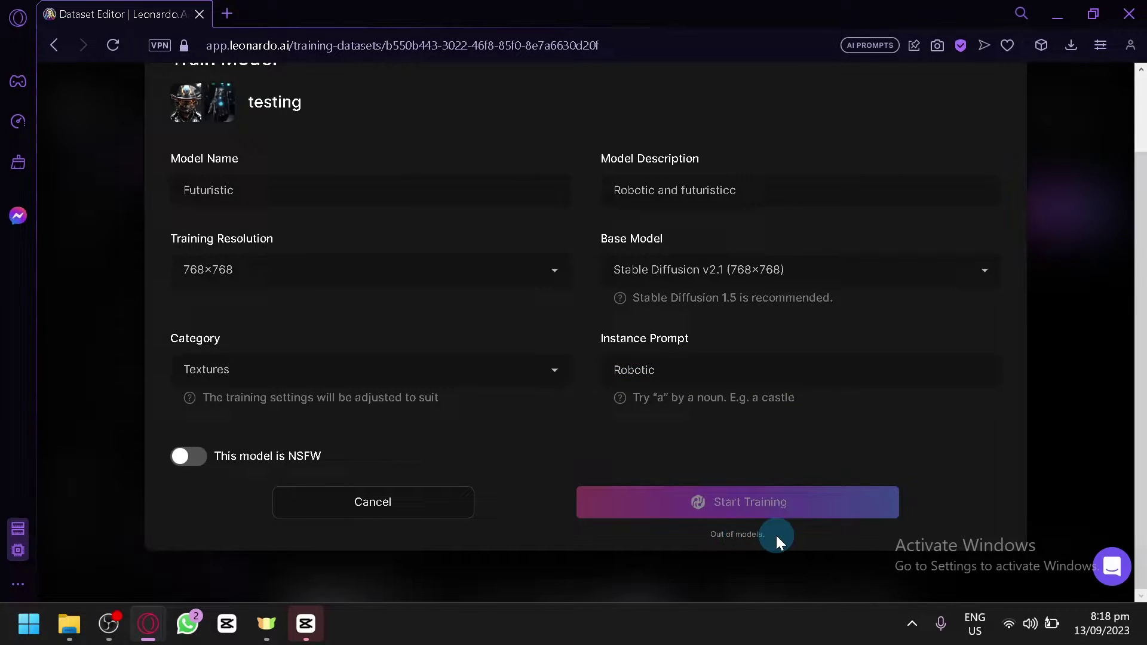
scroll(776, 535, up, 2)
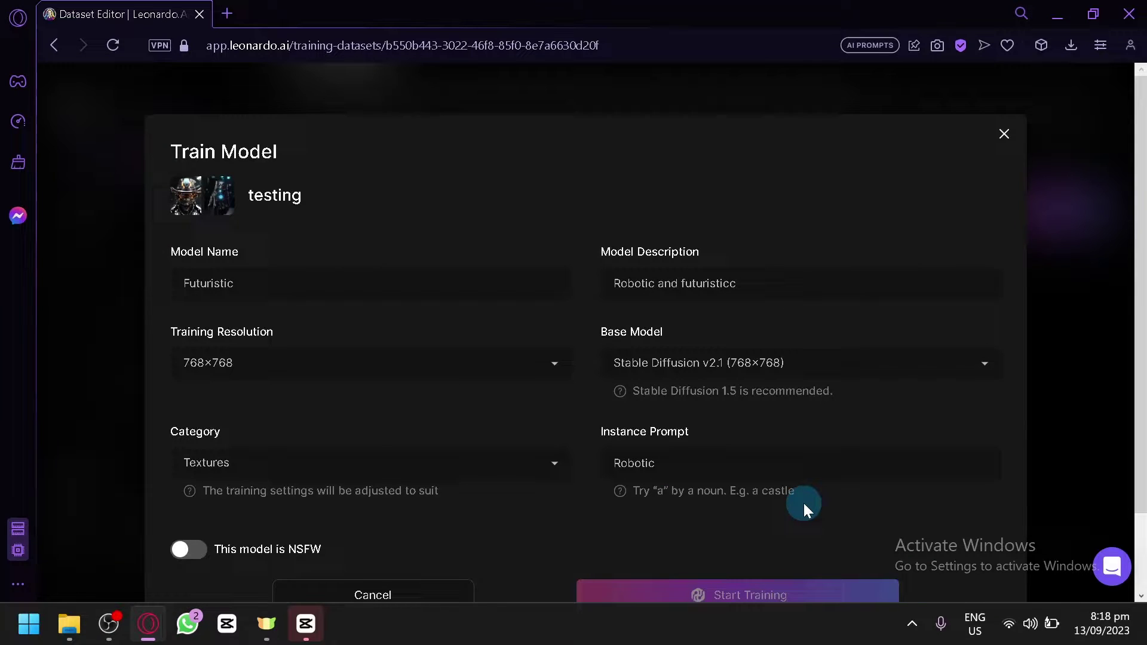
scroll(804, 503, down, 2)
scroll(794, 429, up, 2)
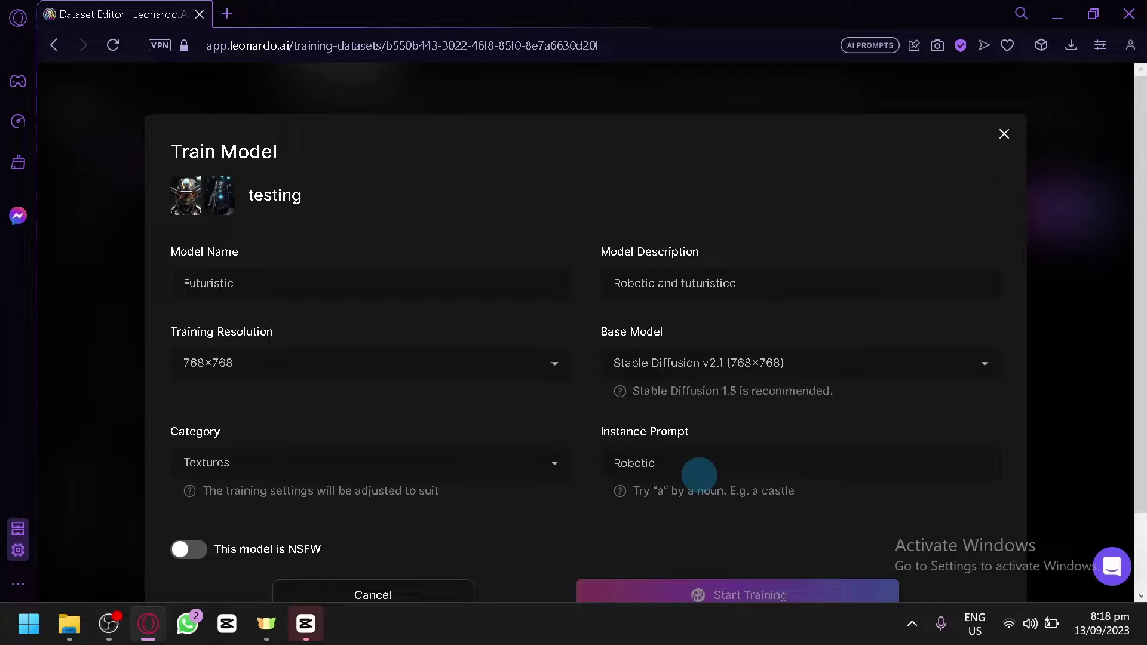
double_click(631, 465)
scroll(681, 496, down, 2)
scroll(728, 477, up, 2)
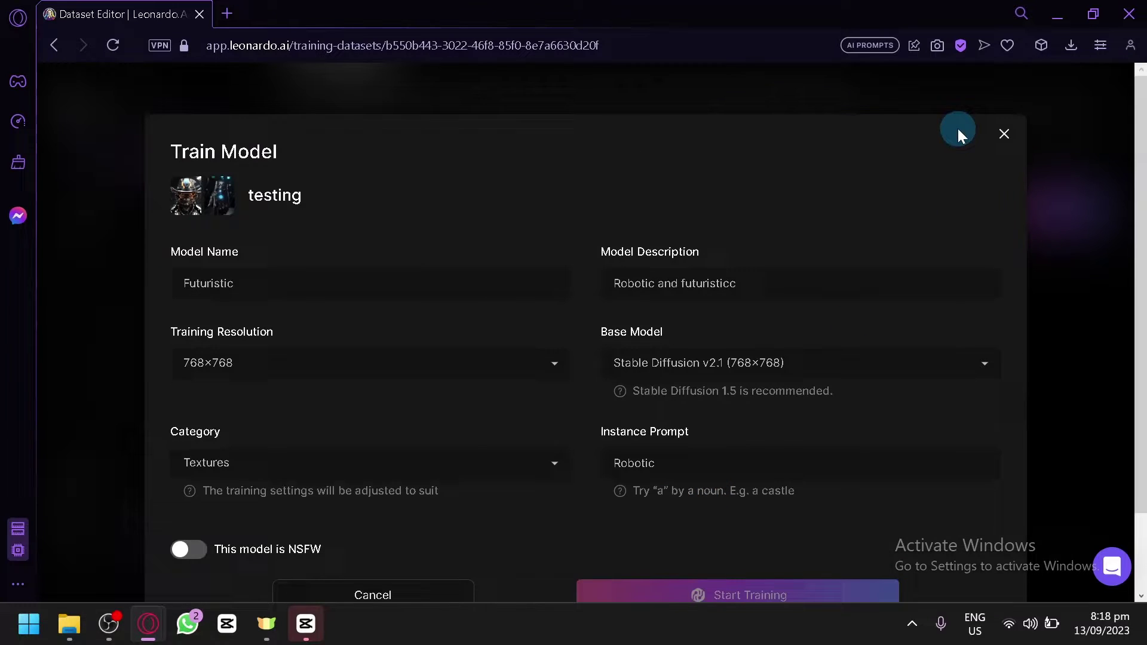
Close the Train Model form and view your own finetuned models
click(1017, 138)
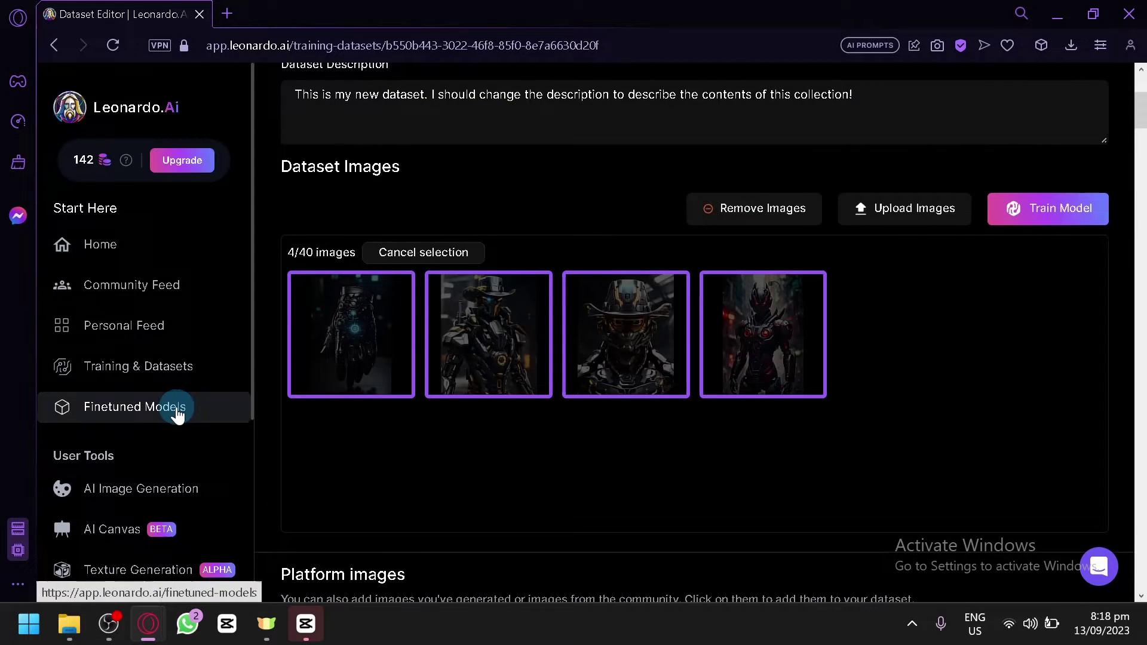
click(165, 413)
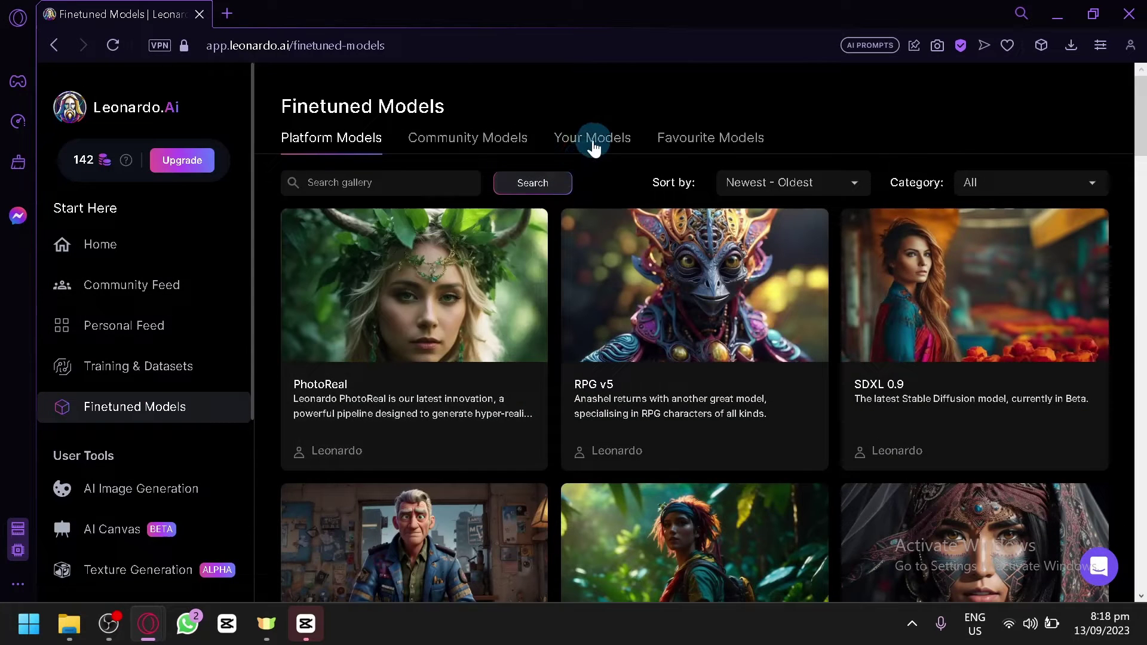
click(593, 142)
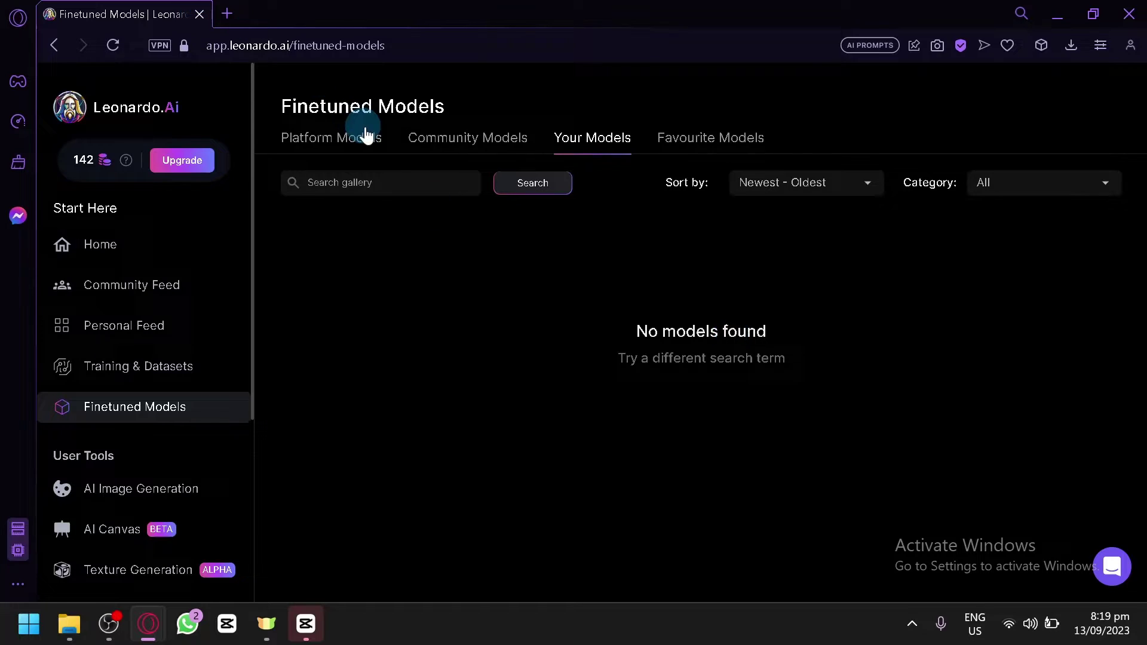
Browse the Community Models gallery of finetuned models
click(430, 144)
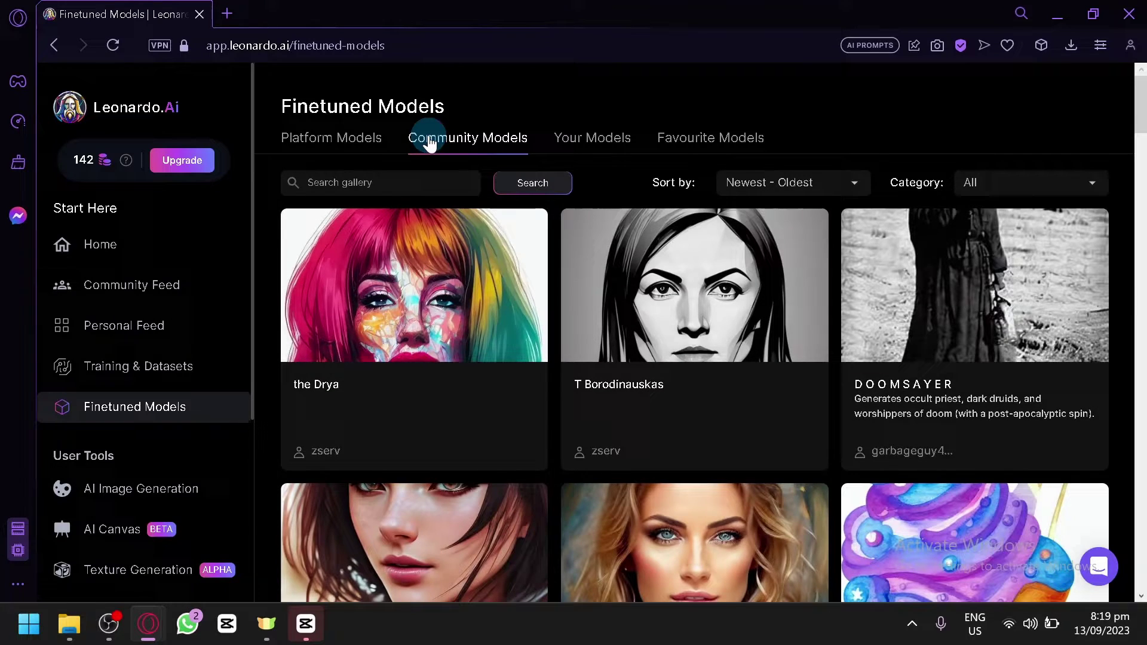
scroll(429, 143, down, 5)
scroll(650, 452, down, 5)
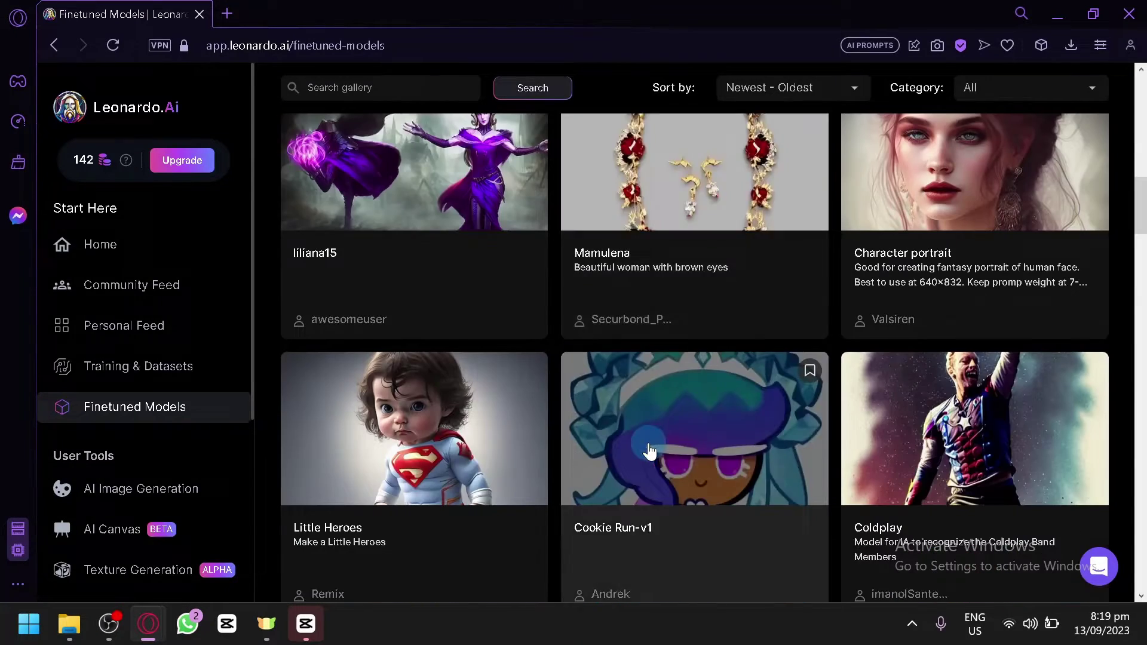
scroll(650, 453, down, 5)
scroll(650, 453, down, 4)
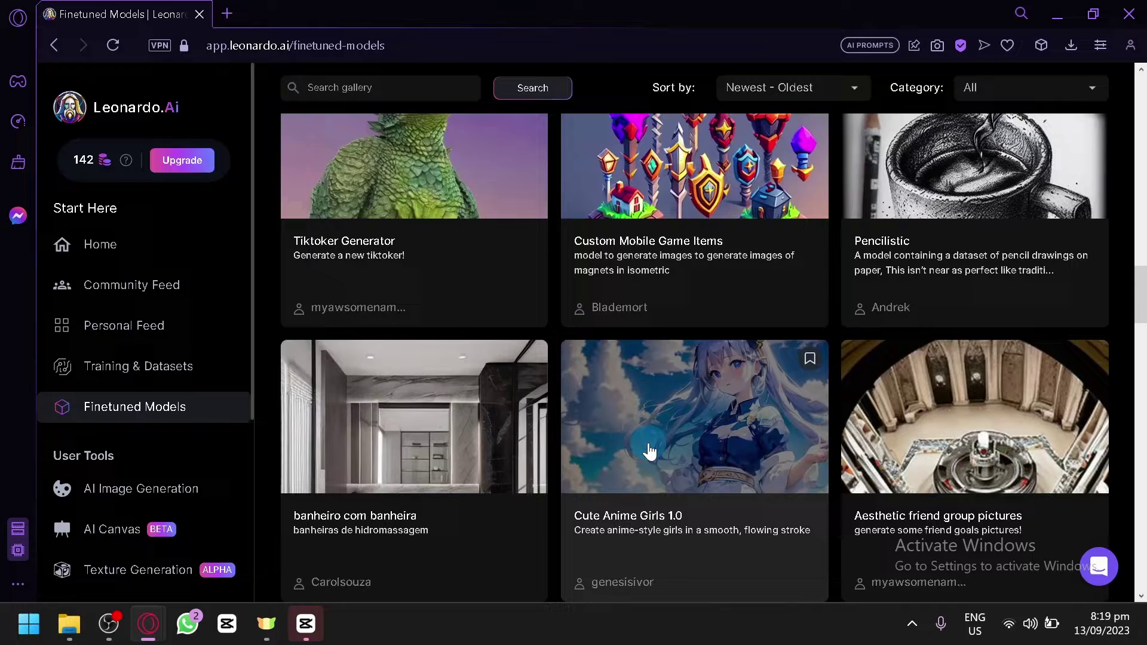
scroll(650, 453, down, 20)
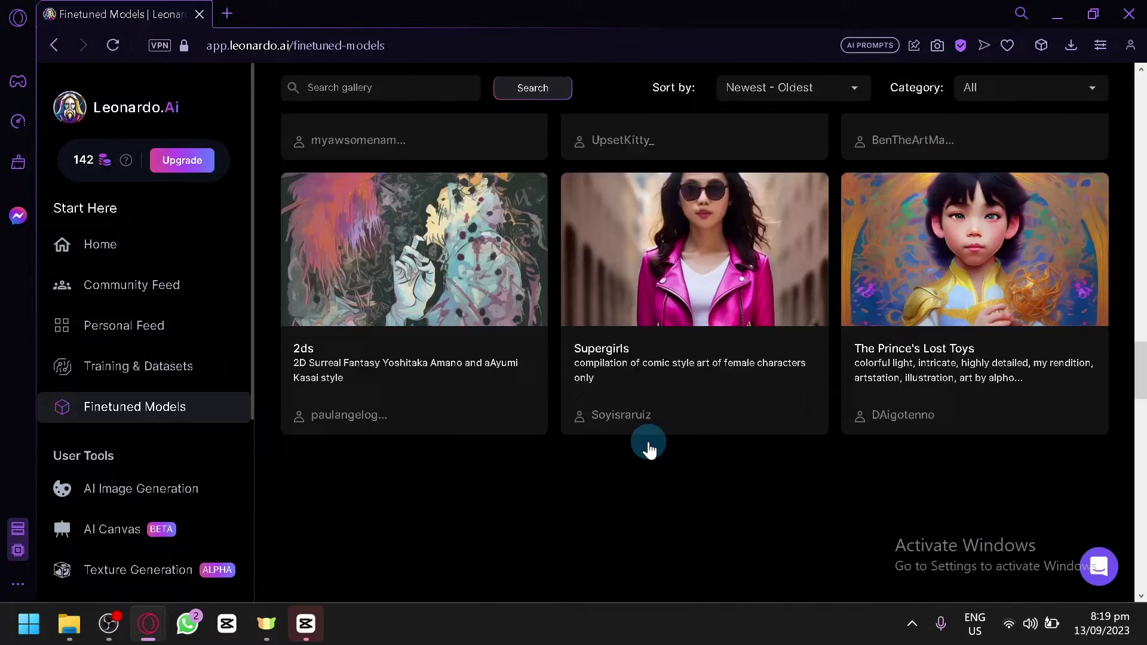
scroll(638, 297, down, 6)
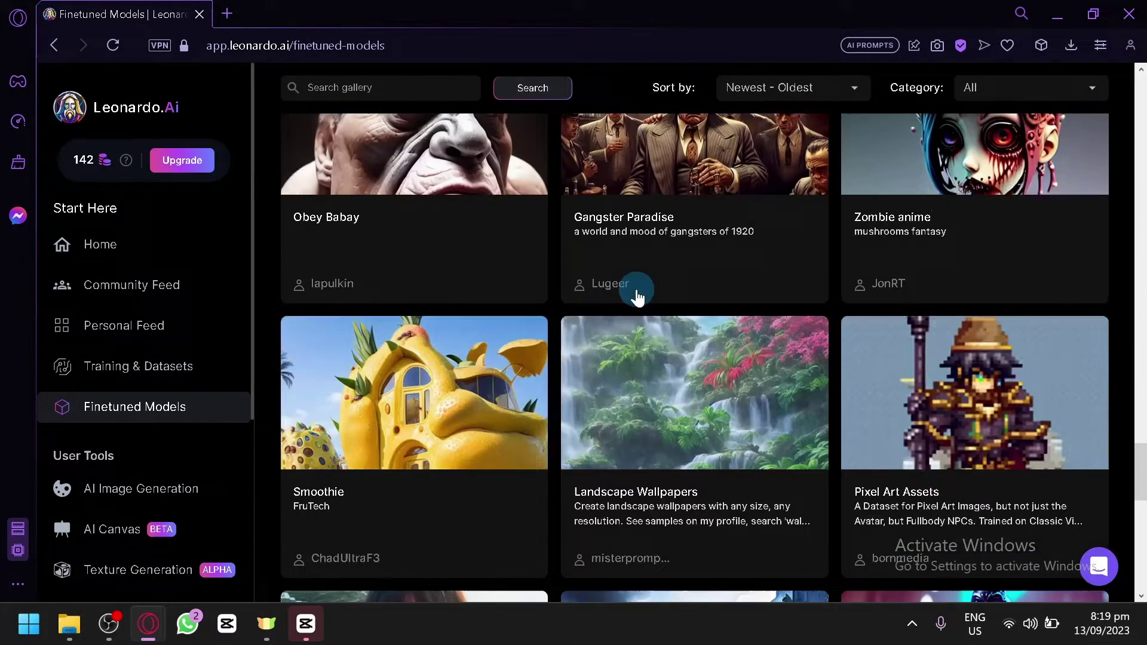
scroll(638, 296, up, 4)
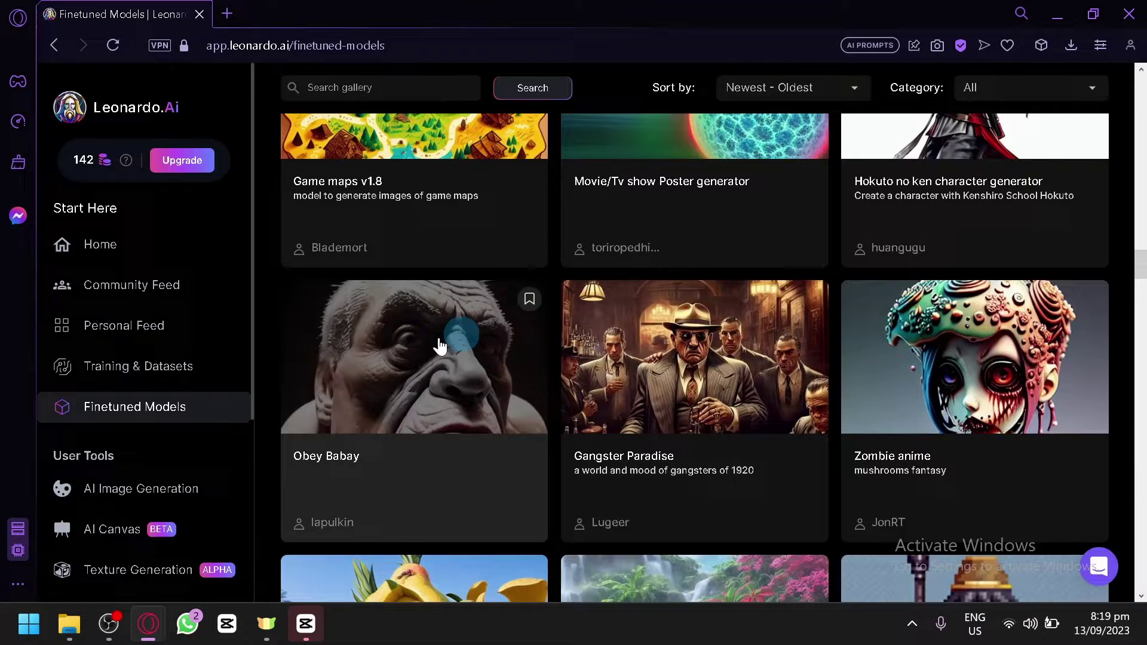
On AI Image Generation, open the Select Finetuned Model dialog
click(185, 489)
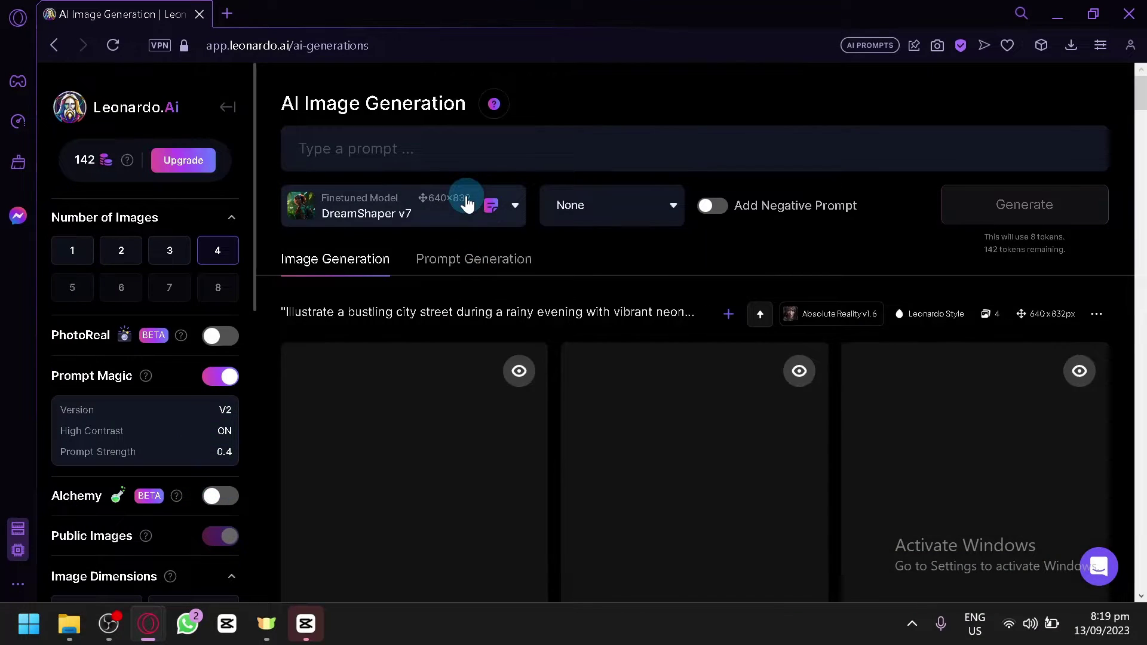
click(467, 204)
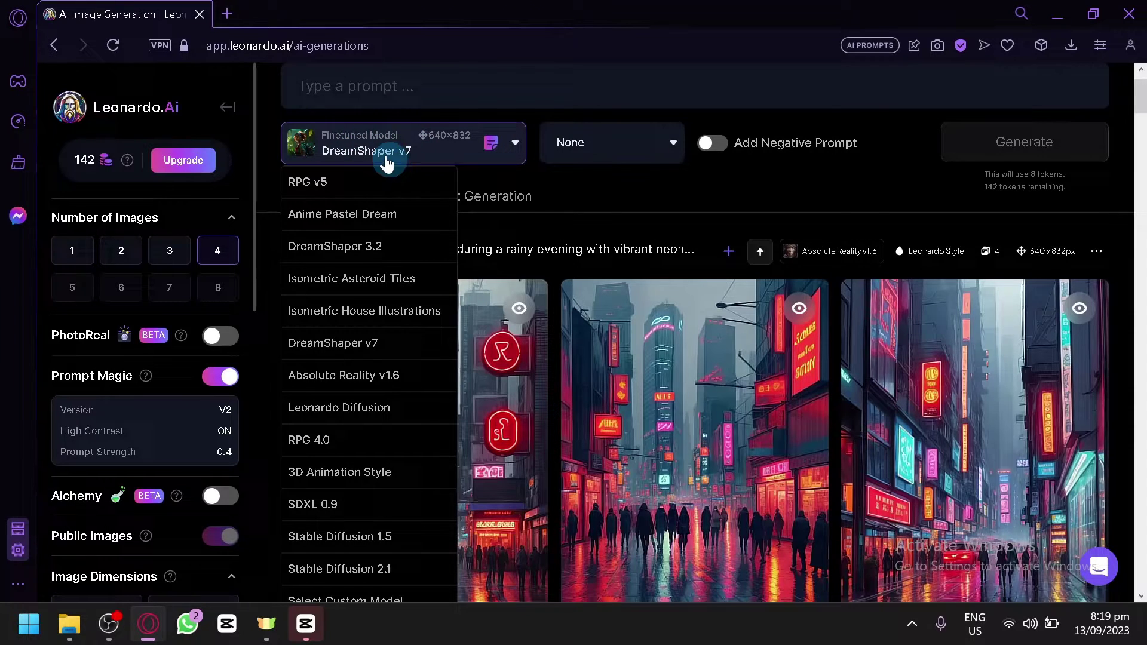
scroll(375, 287, down, 4)
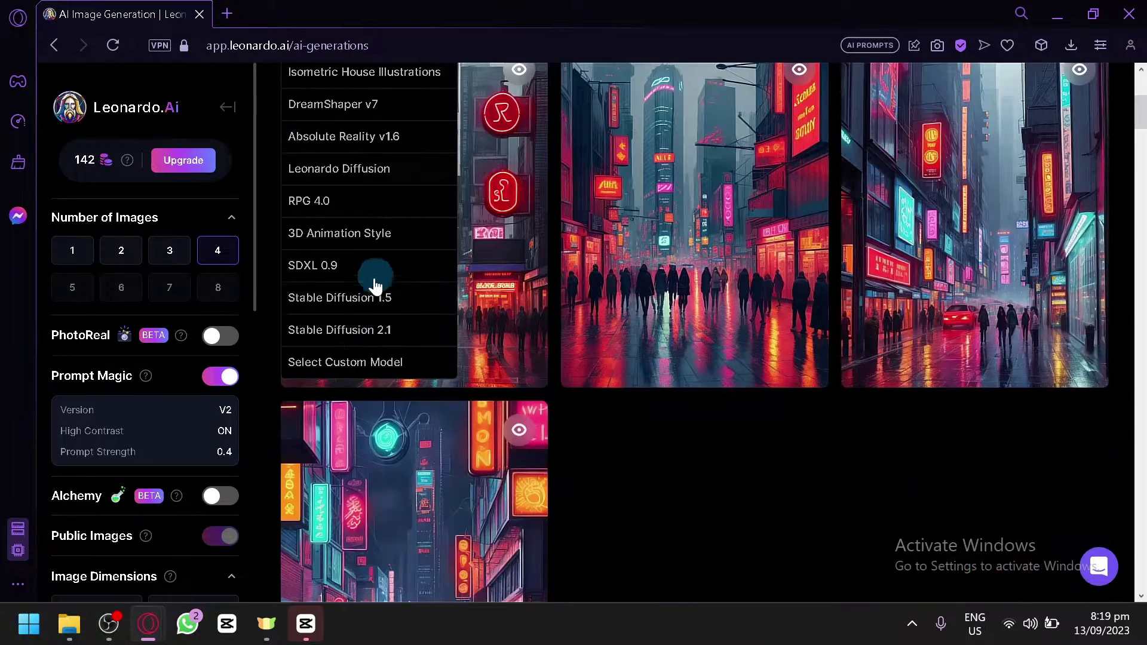
click(364, 364)
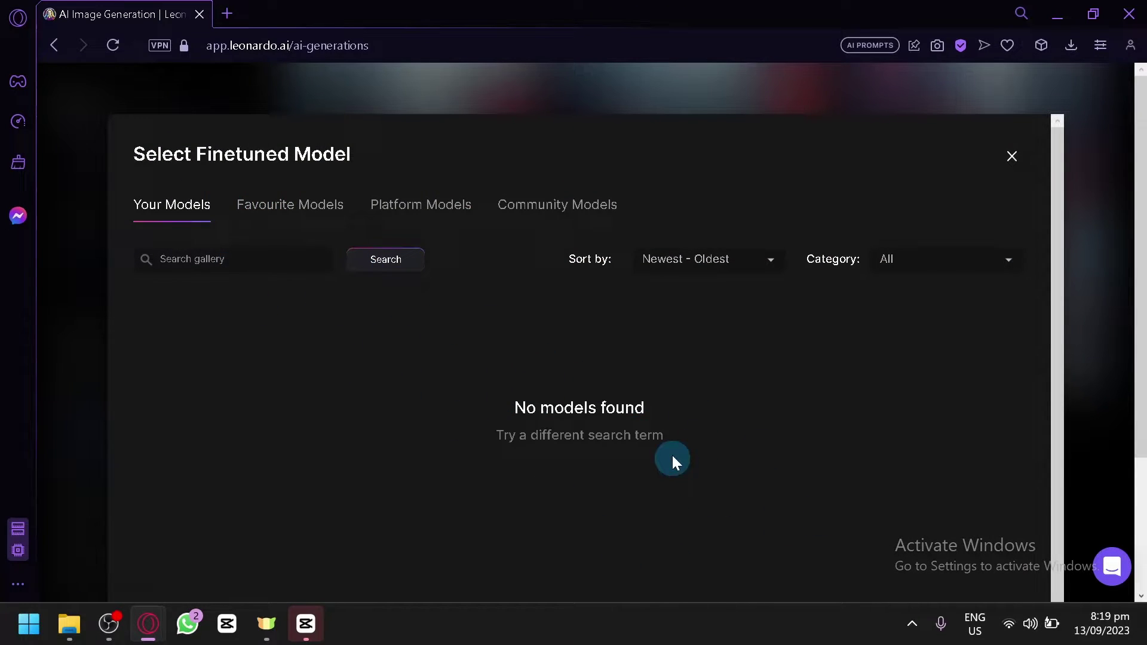
Compare Favourites, Platform and Community models, then return to Platform Models showing Pixel Art
click(293, 206)
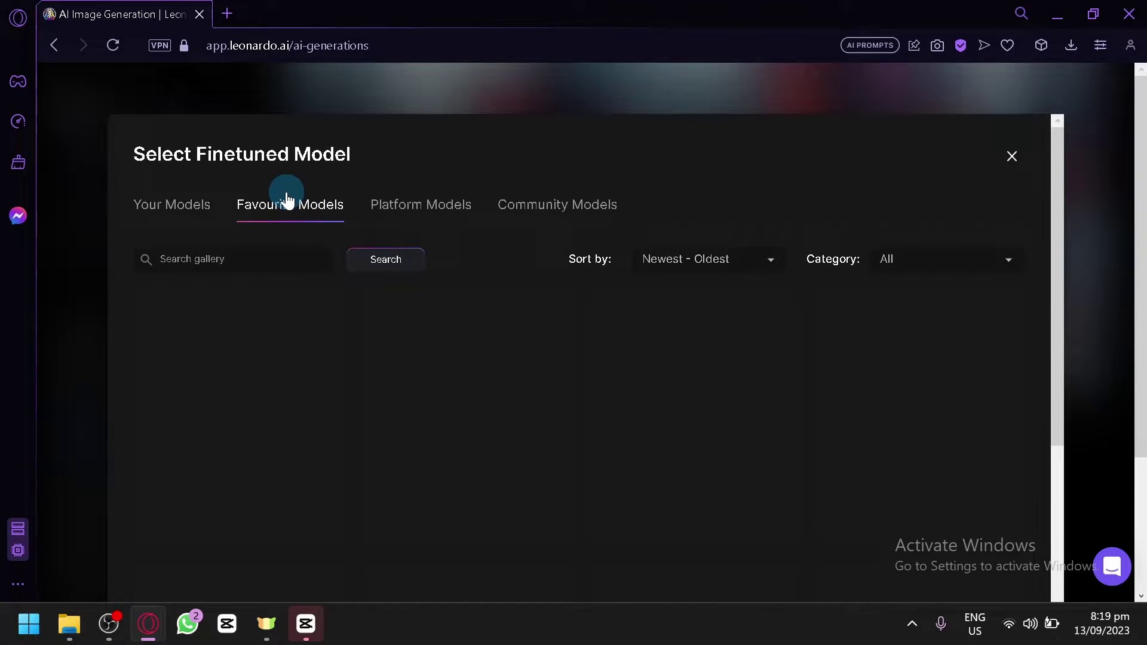
click(427, 211)
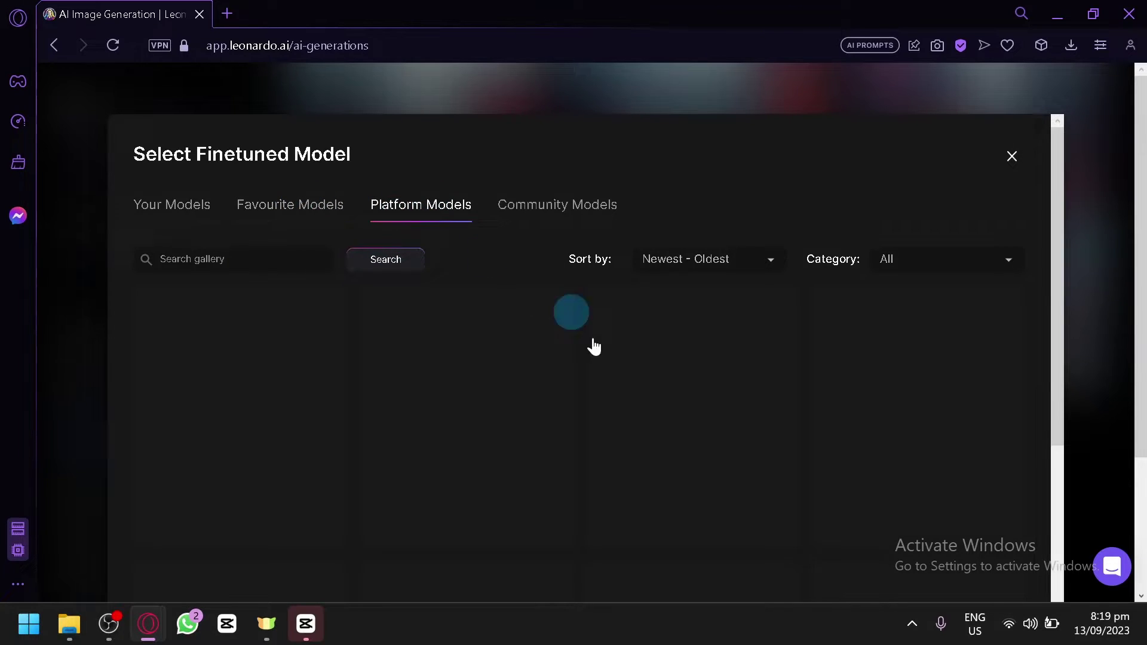
scroll(459, 406, down, 20)
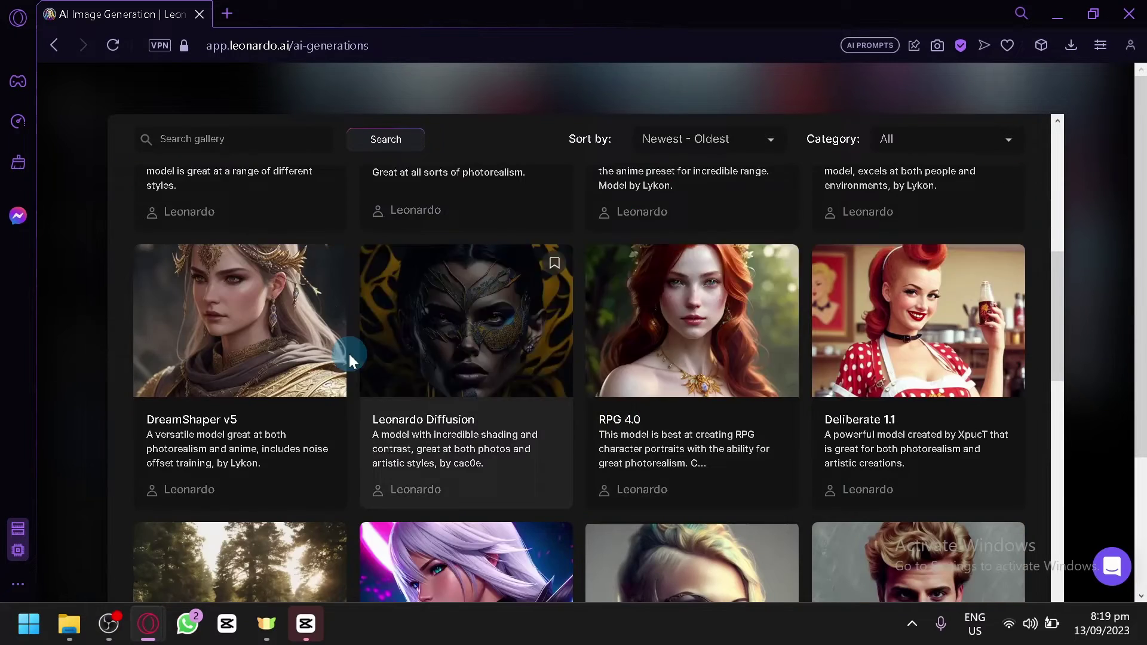
scroll(532, 335, up, 20)
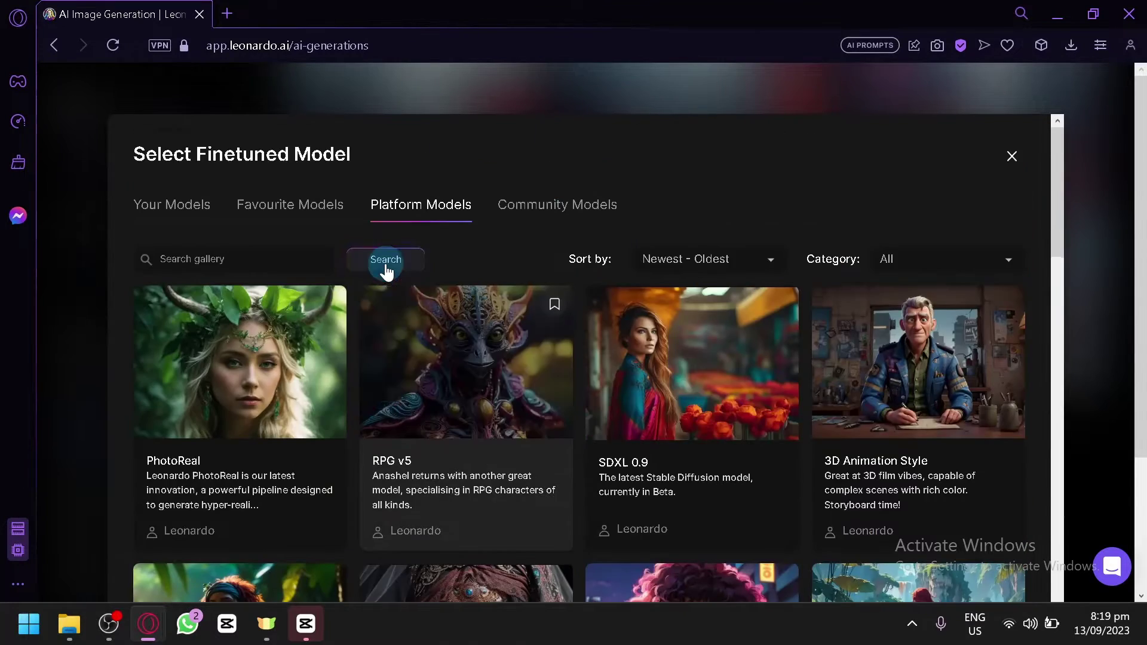
click(539, 210)
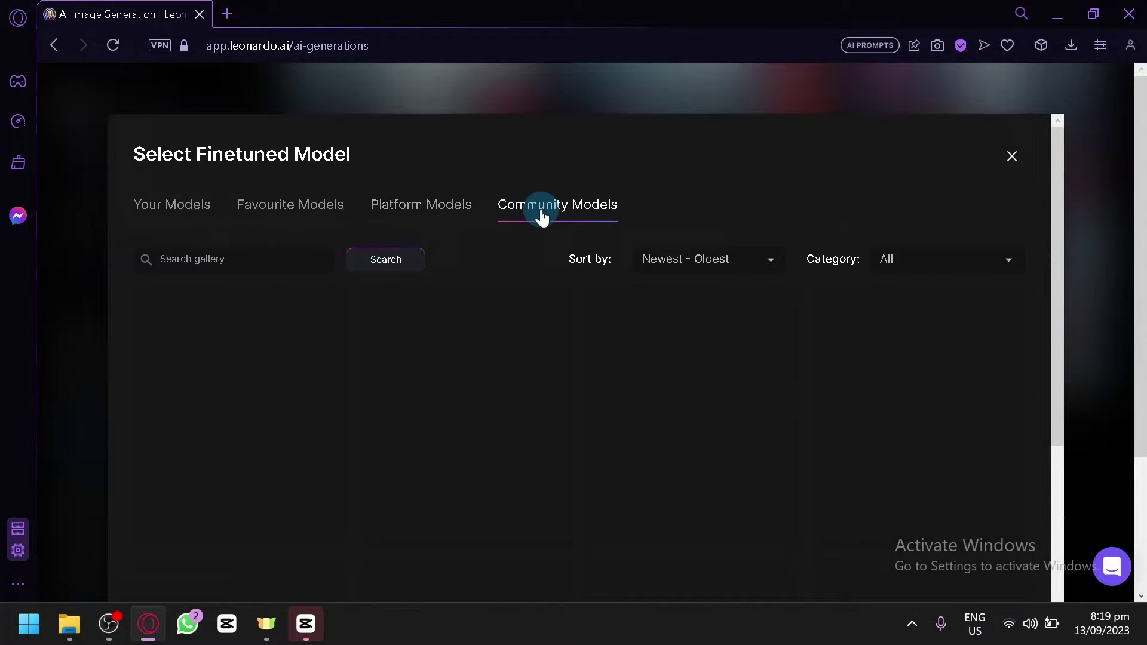
scroll(487, 371, down, 10)
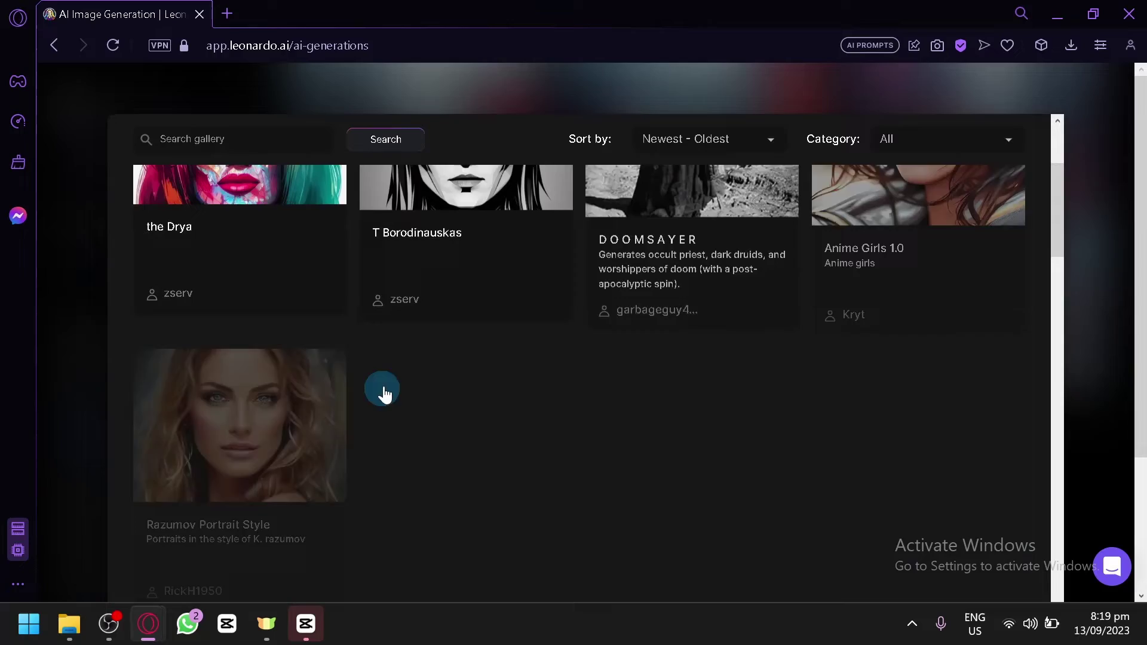
scroll(491, 368, down, 15)
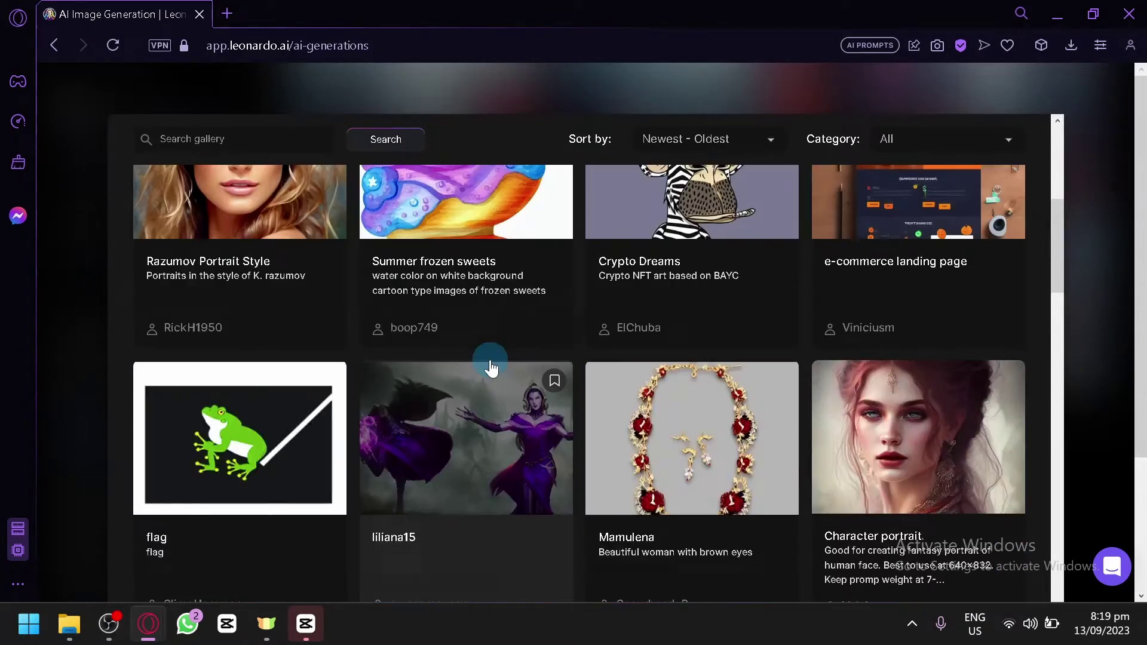
scroll(440, 230, up, 5)
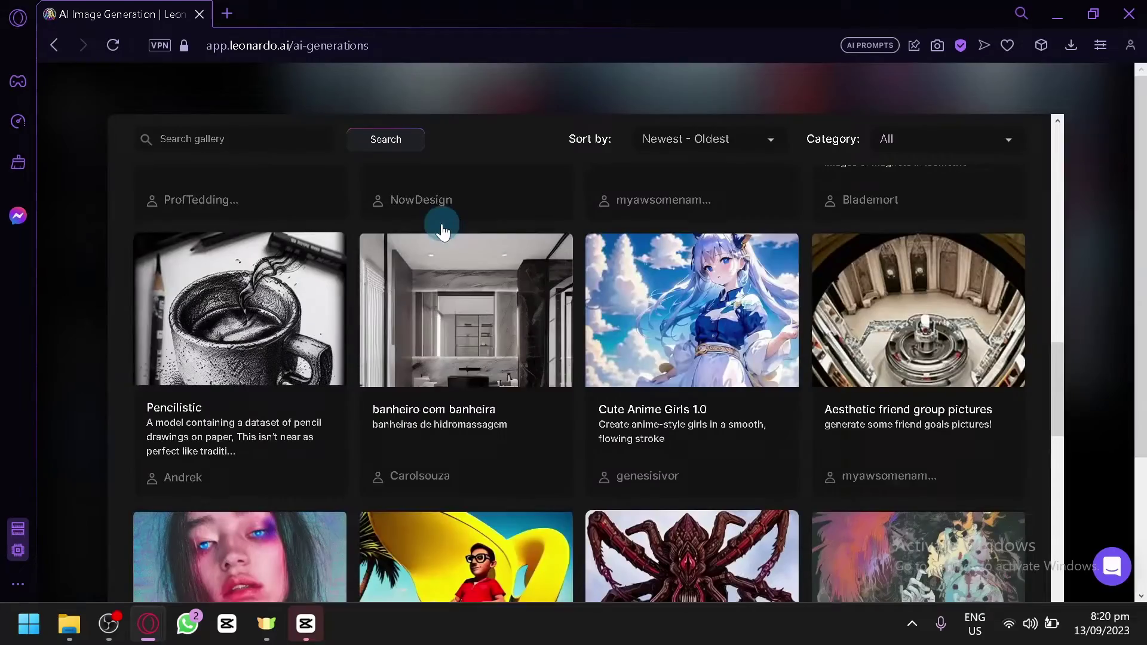
scroll(559, 299, up, 15)
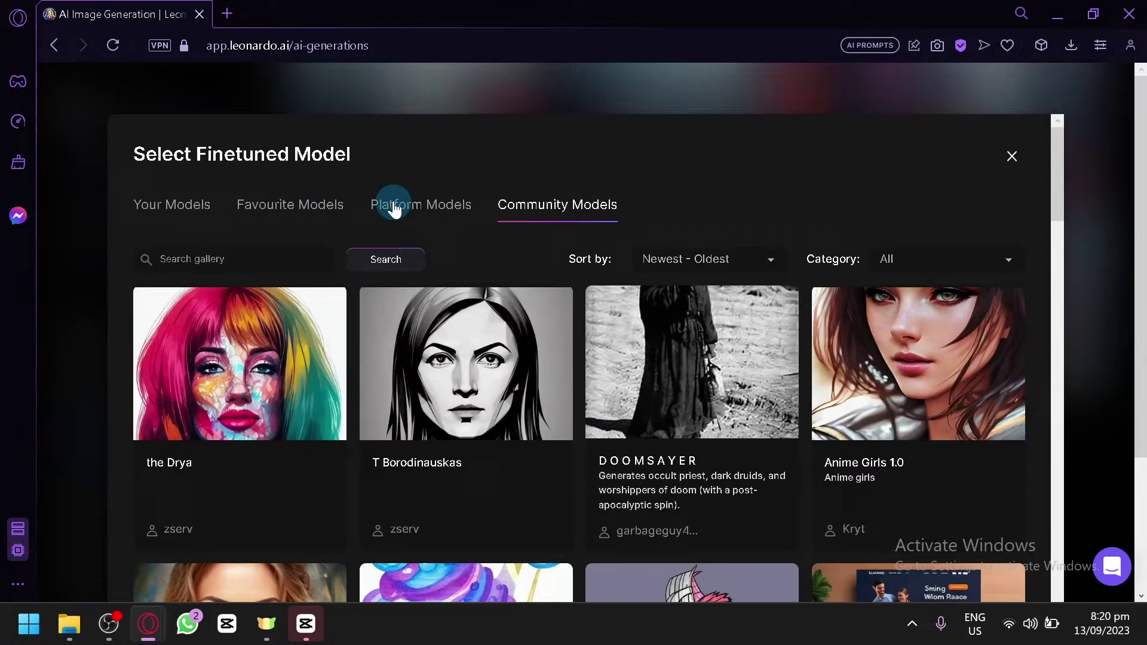
click(394, 205)
scroll(638, 439, down, 4)
scroll(638, 439, down, 10)
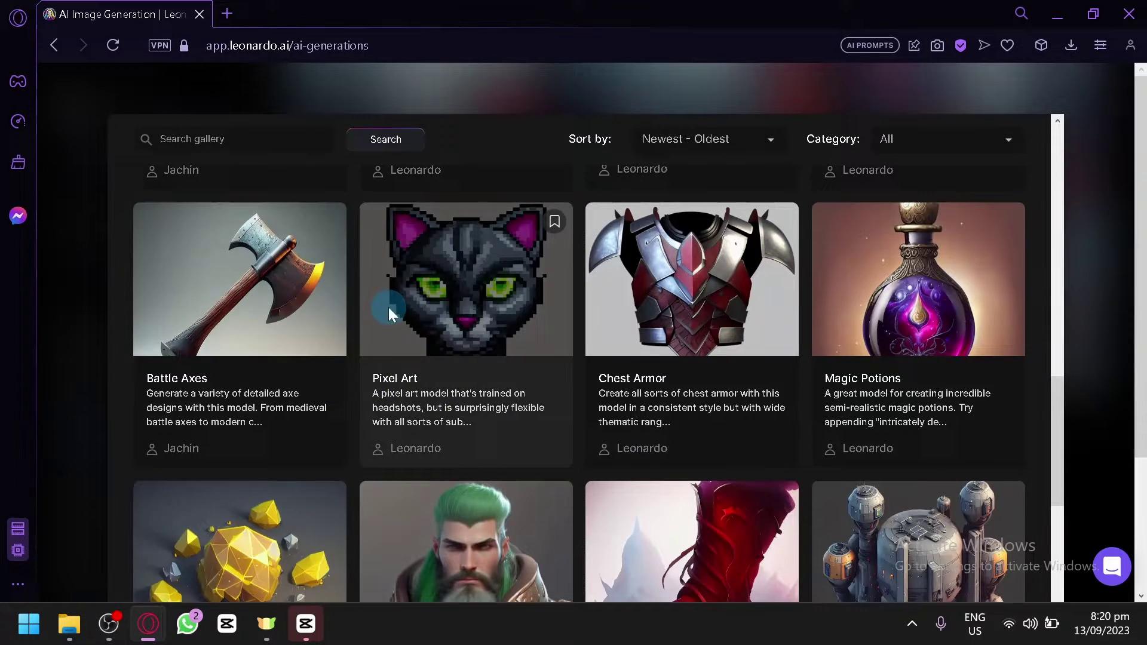
Open the Pixel Art model card and select its 'pixel art' instance prompt
click(388, 308)
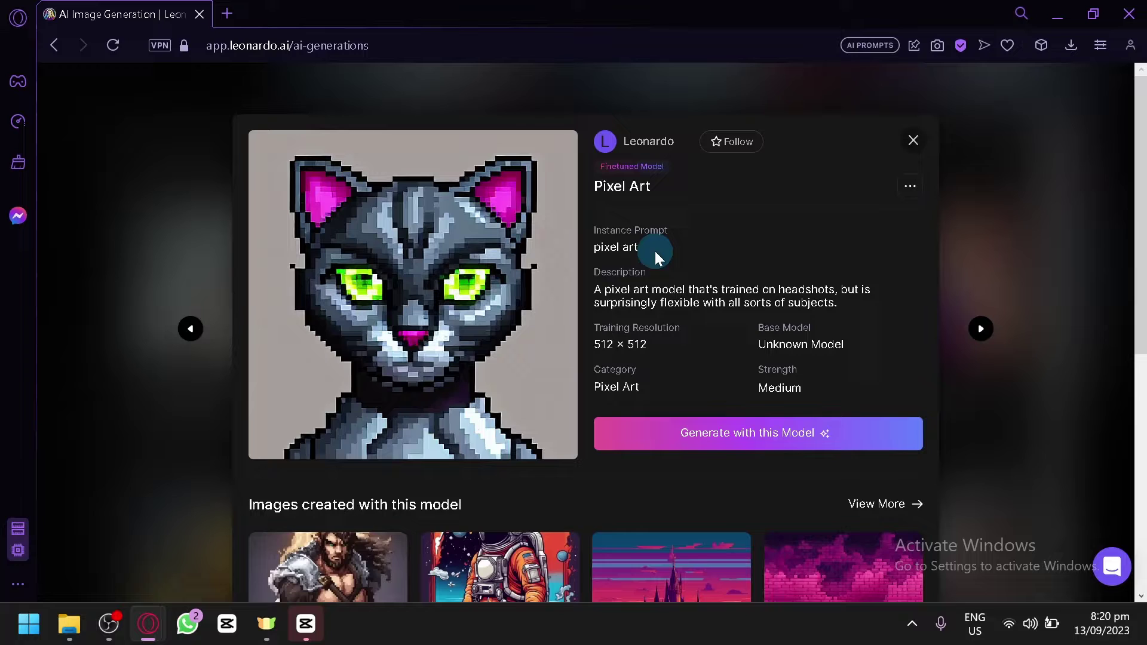
drag(646, 247, 594, 246)
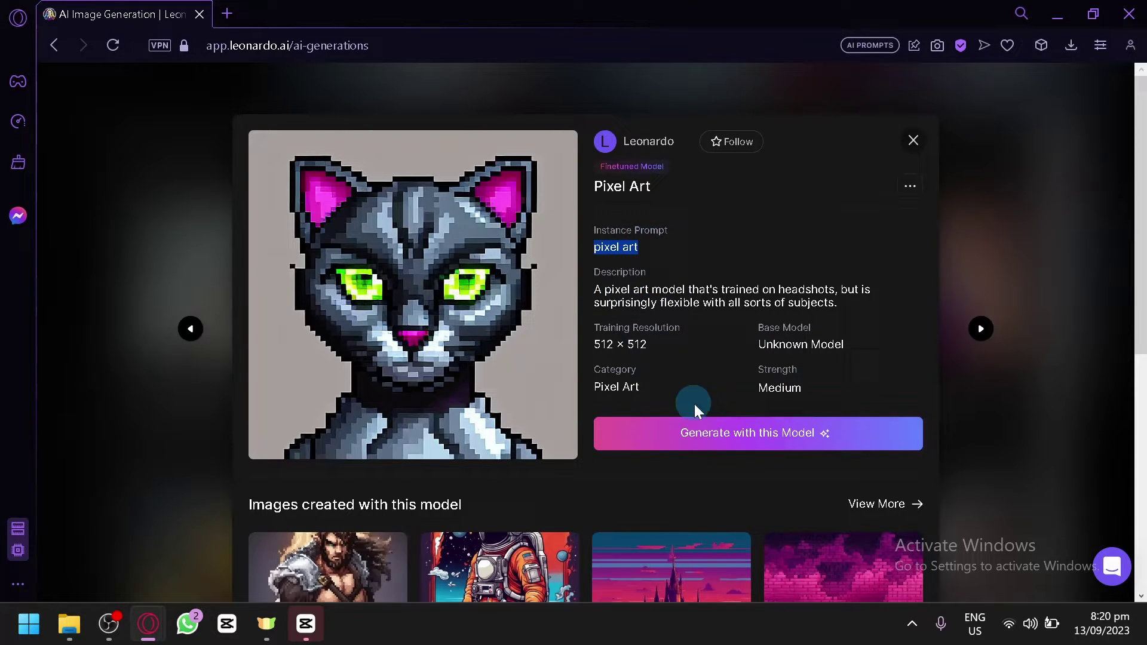
Generate four images with the Pixel Art model from the prompt 'Ironman vs hulk, pixel art'
click(705, 435)
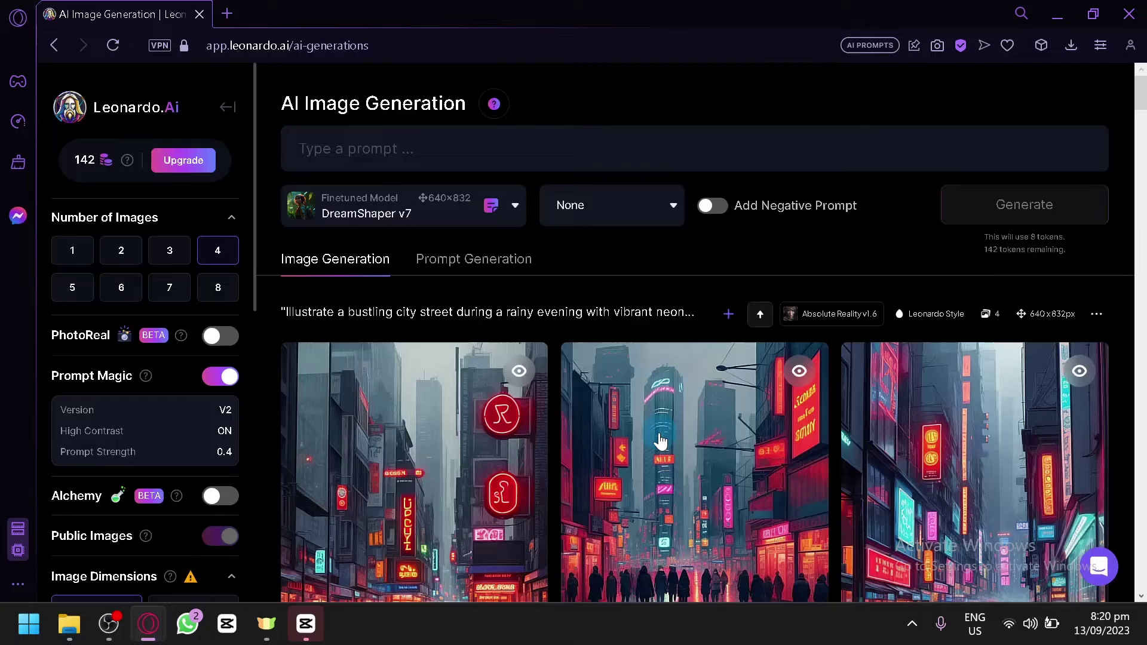
click(449, 149)
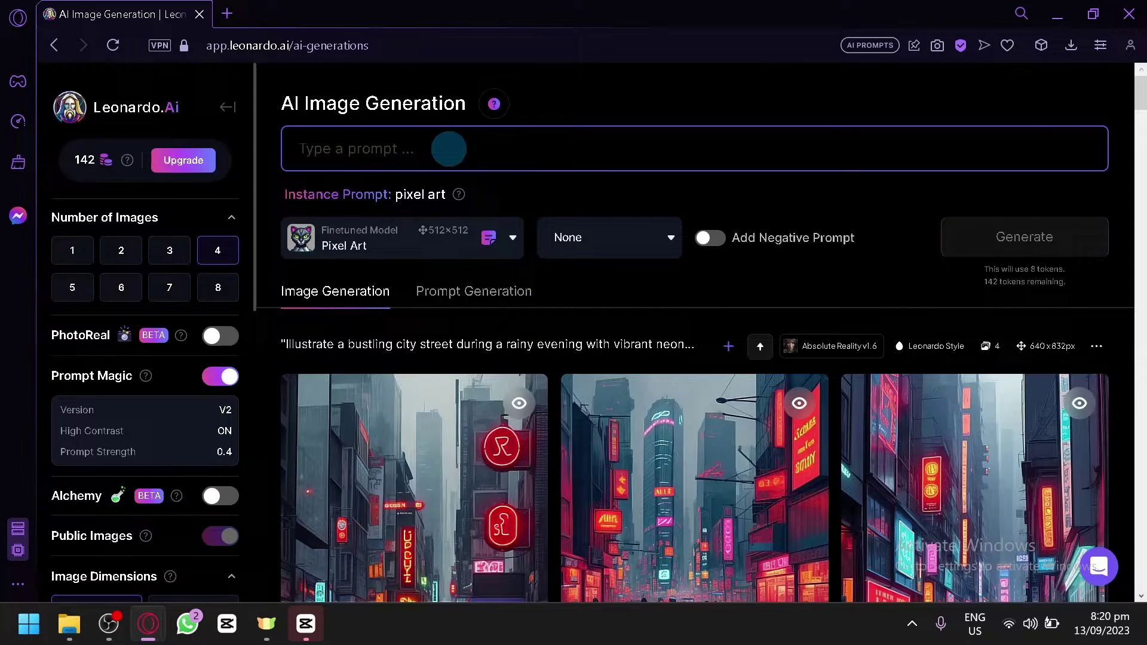
text(Iron)
key(BackSpace)
text(ma)
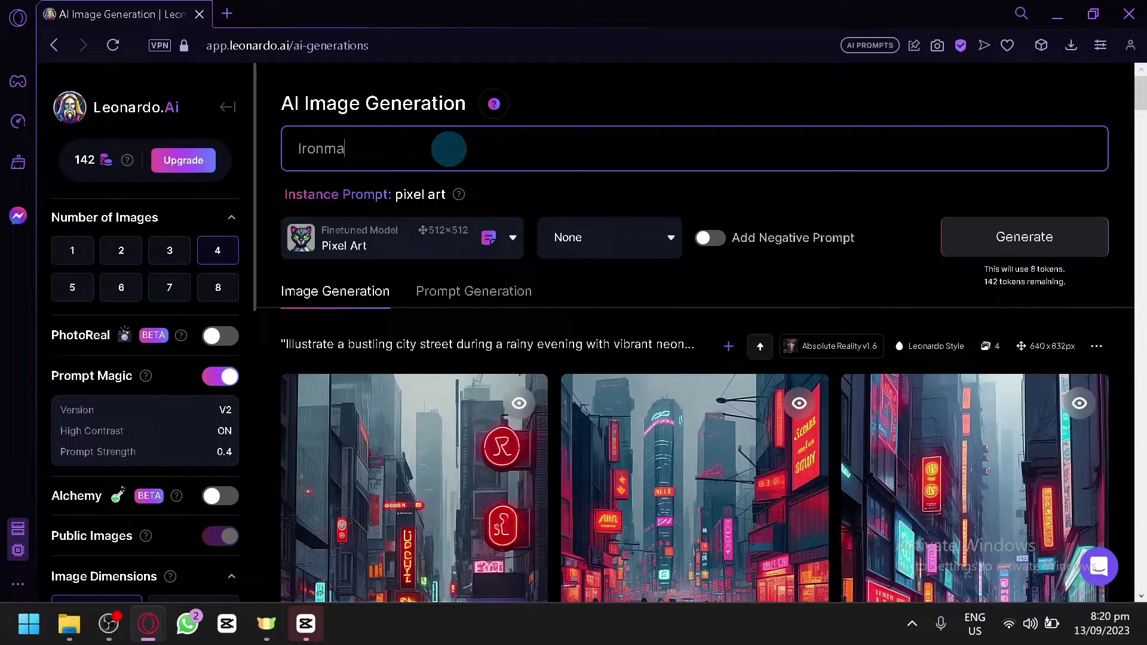
text(n vs hulk, pixel art)
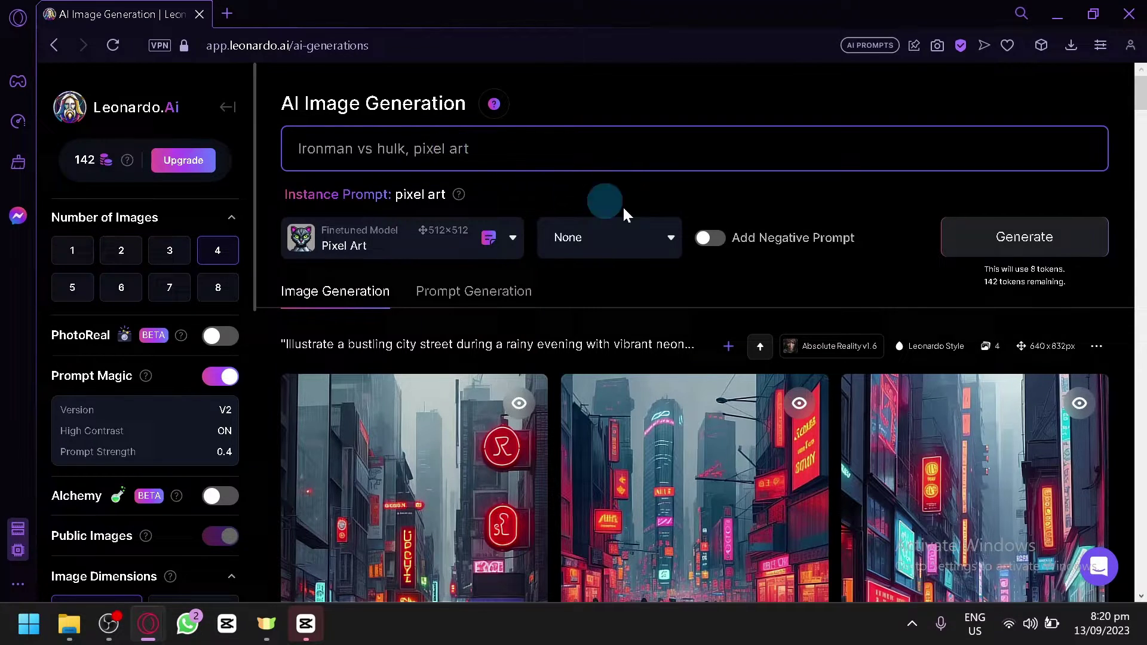
click(992, 230)
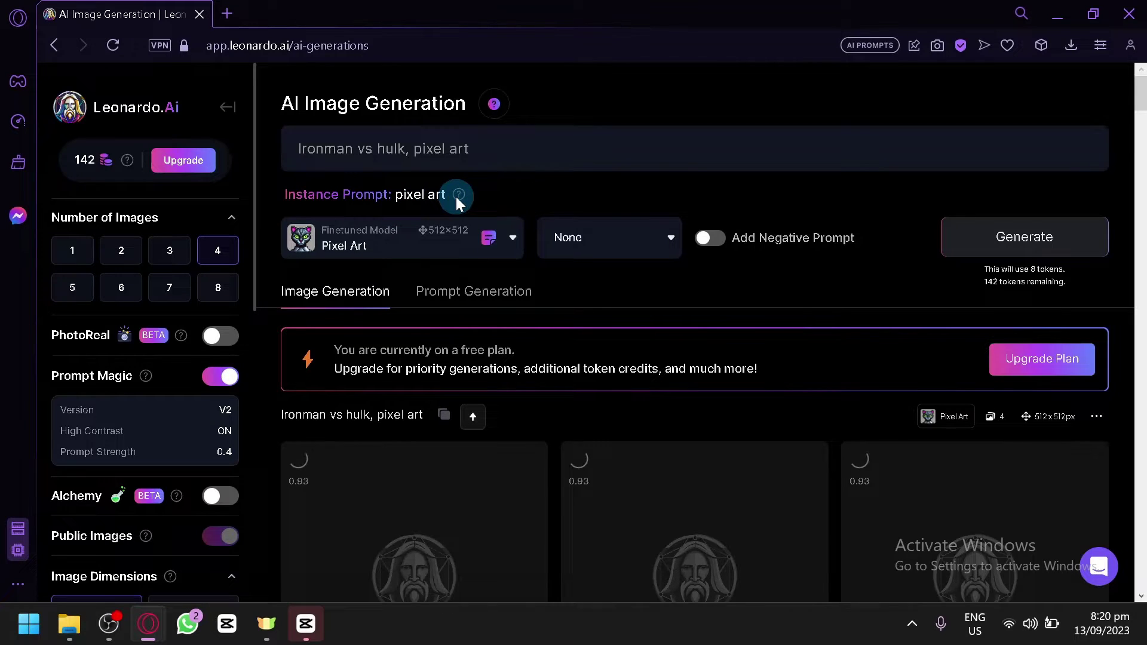
scroll(848, 419, down, 2)
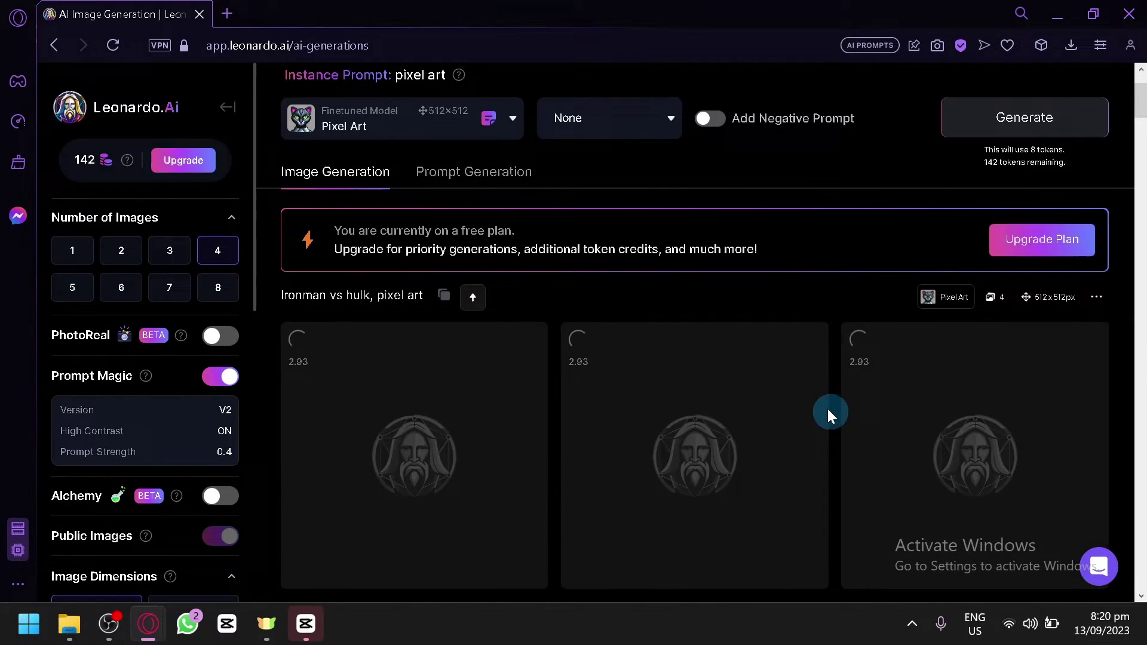
scroll(777, 388, down, 2)
scroll(710, 361, up, 4)
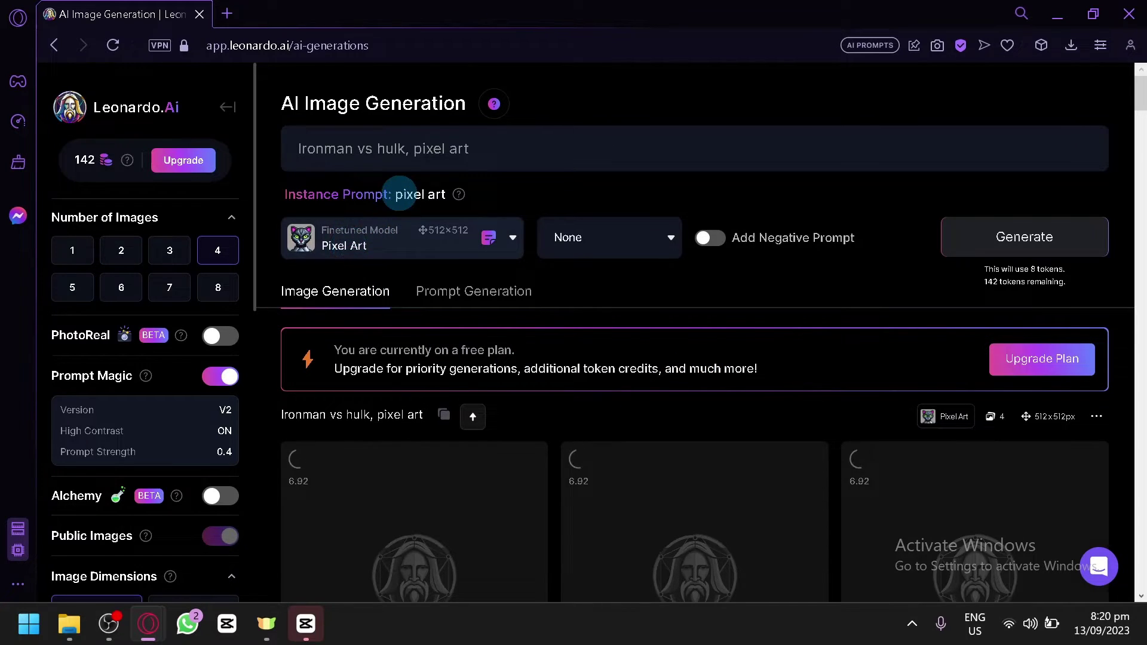
Scroll up and down through the four finished Ironman vs Hulk pixel-art images to review them
drag(400, 194, 446, 194)
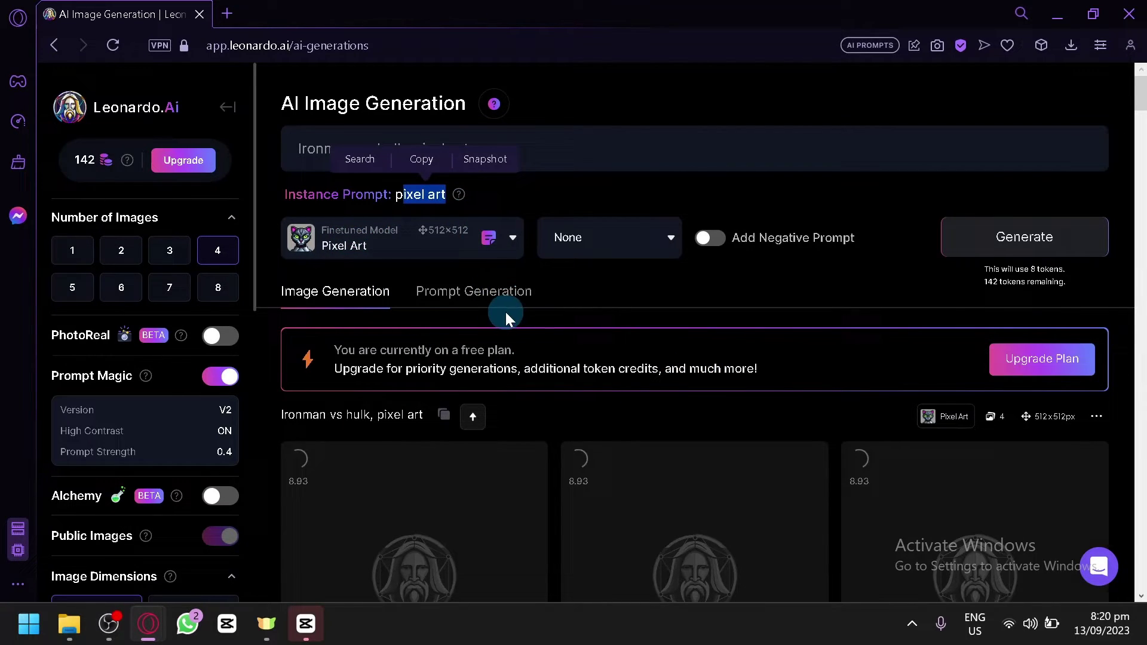
click(615, 311)
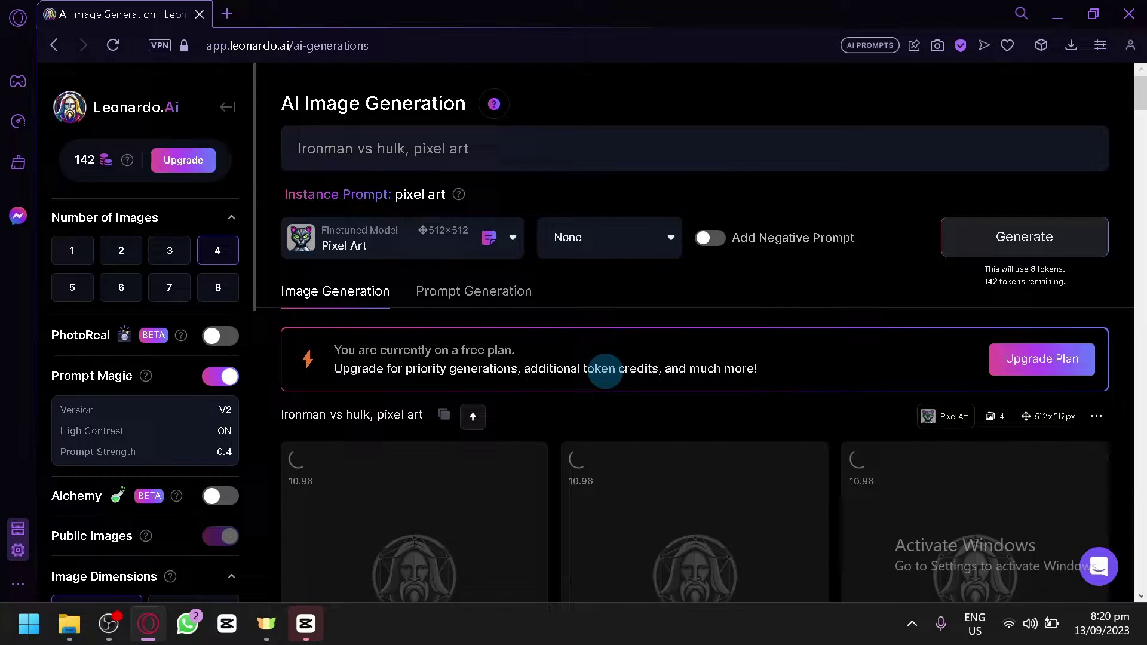
scroll(601, 377, down, 4)
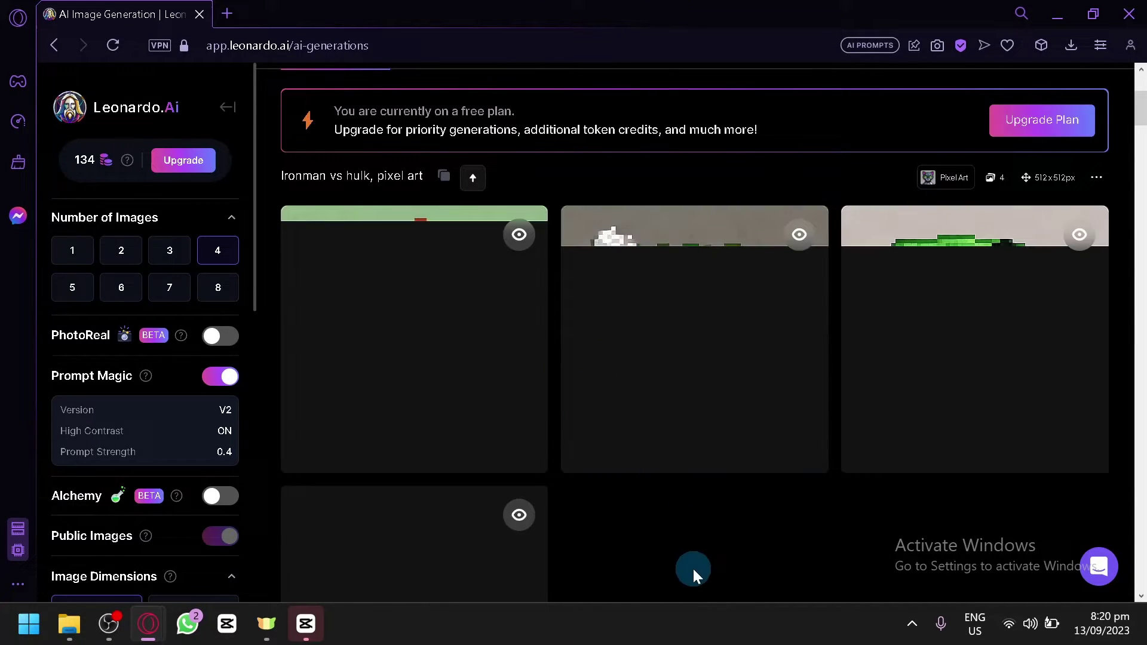
scroll(687, 550, down, 2)
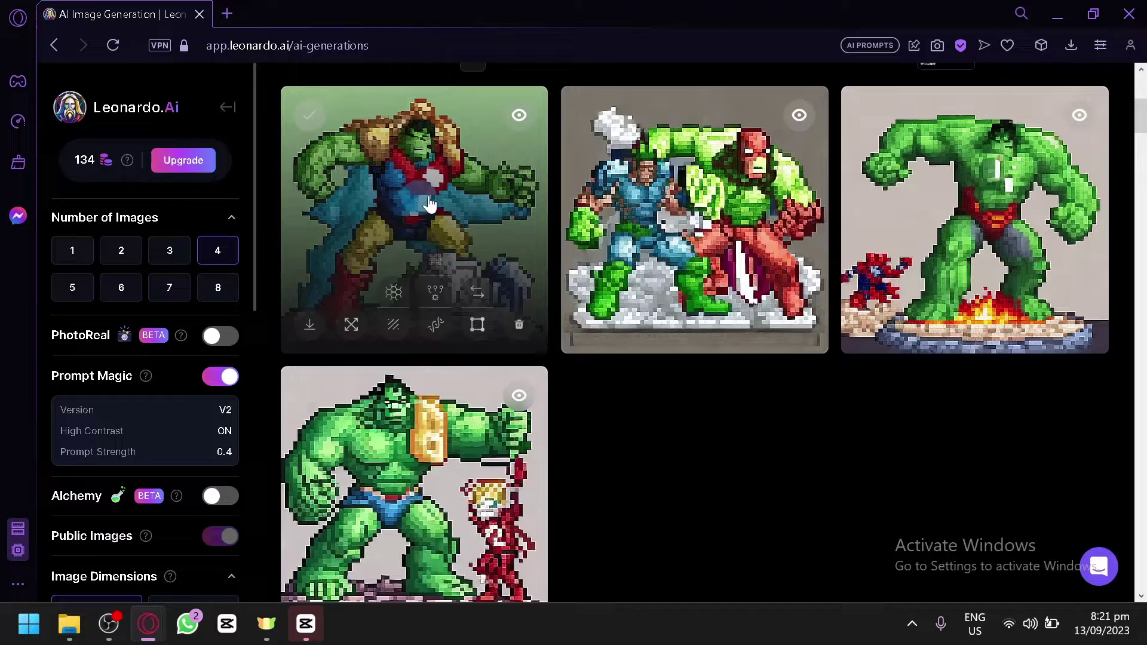
scroll(600, 490, down, 2)
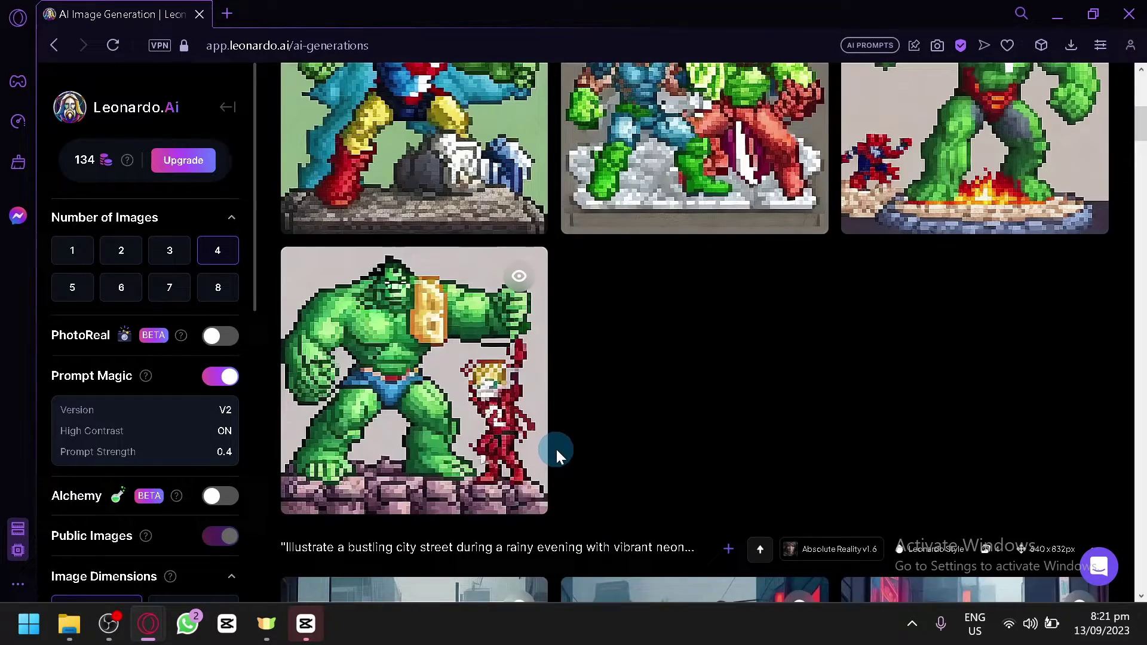
scroll(556, 454, up, 2)
scroll(840, 410, up, 2)
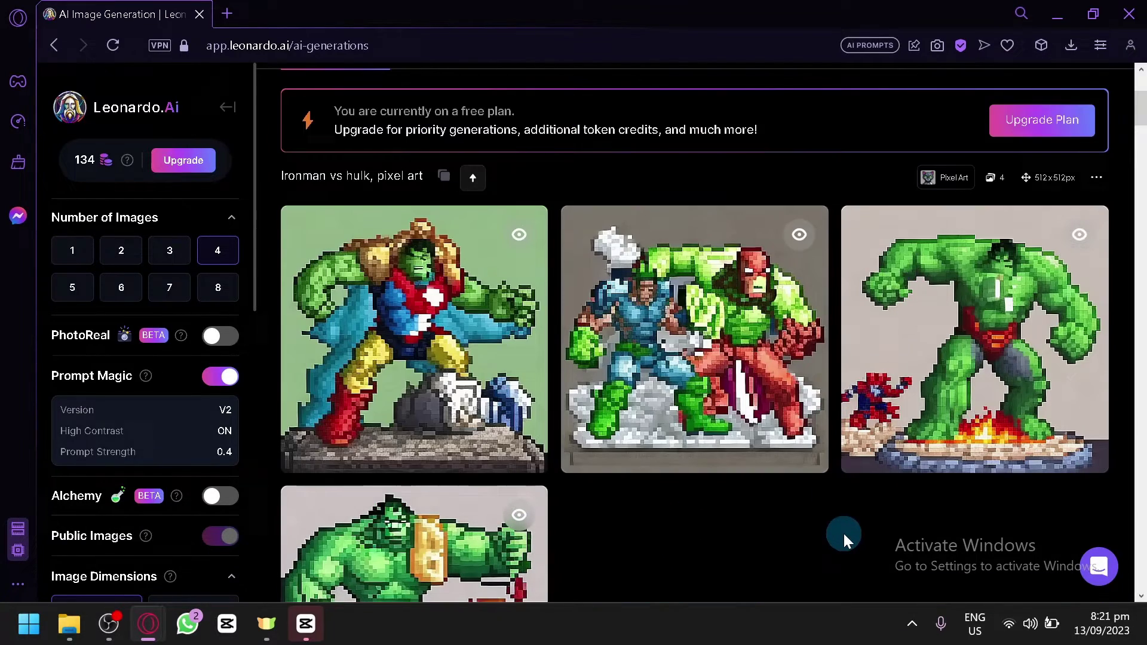
scroll(839, 534, up, 4)
scroll(776, 508, down, 4)
scroll(651, 515, up, 4)
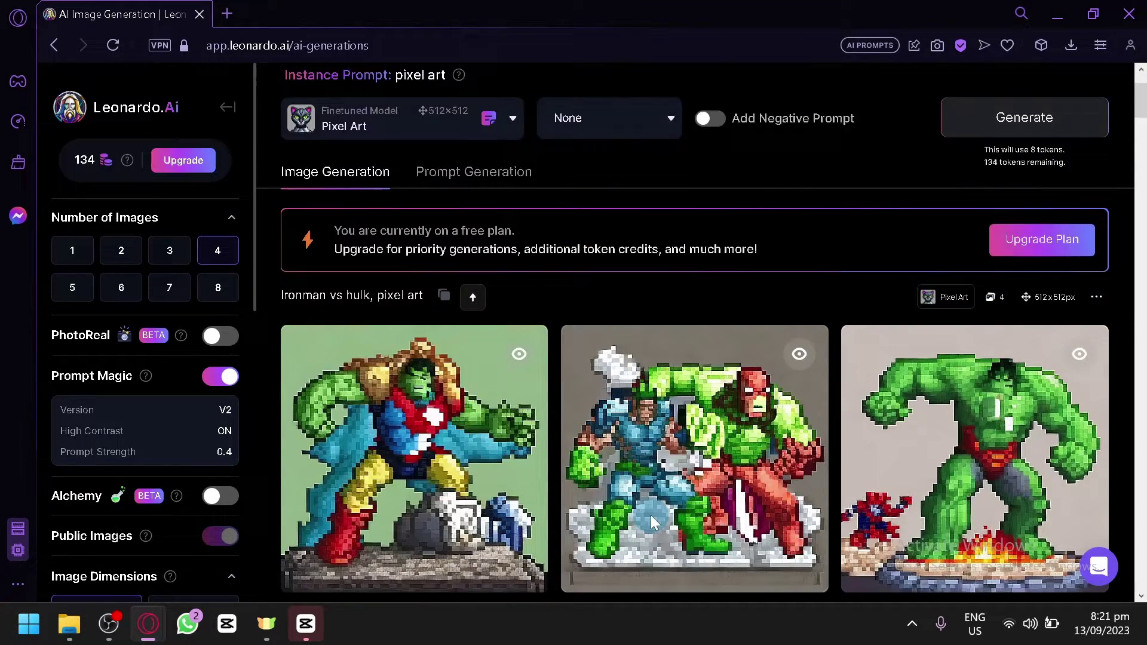
scroll(361, 306, down, 2)
scroll(347, 308, down, 4)
scroll(347, 308, up, 6)
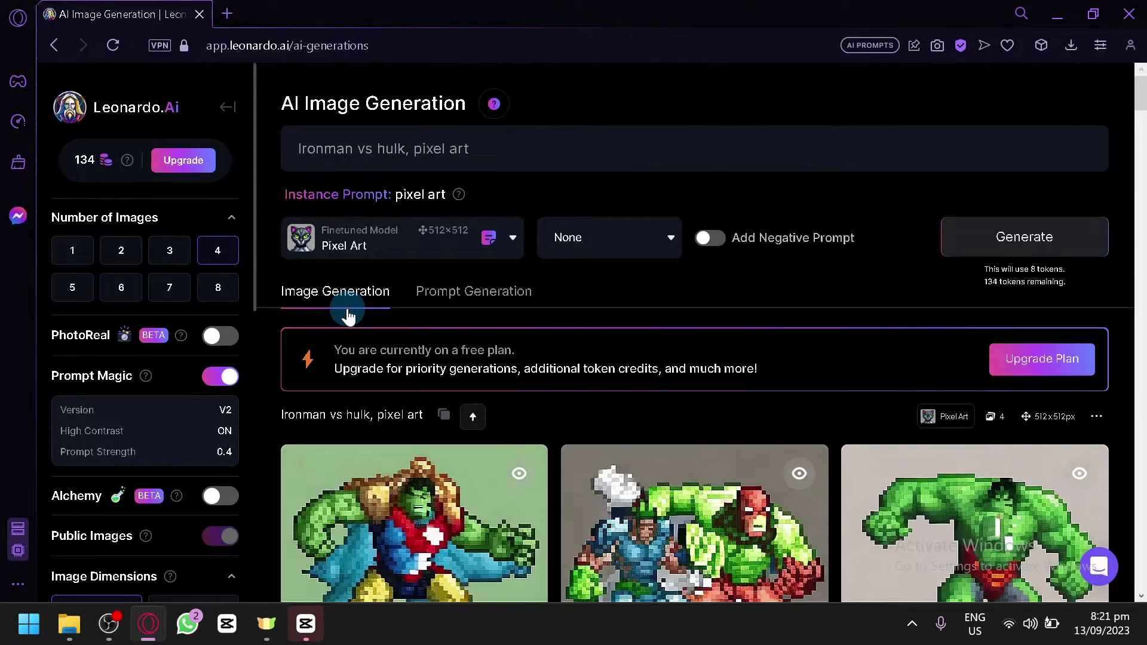
Go to the Leonardo.Ai Home page and scroll down through it
click(139, 108)
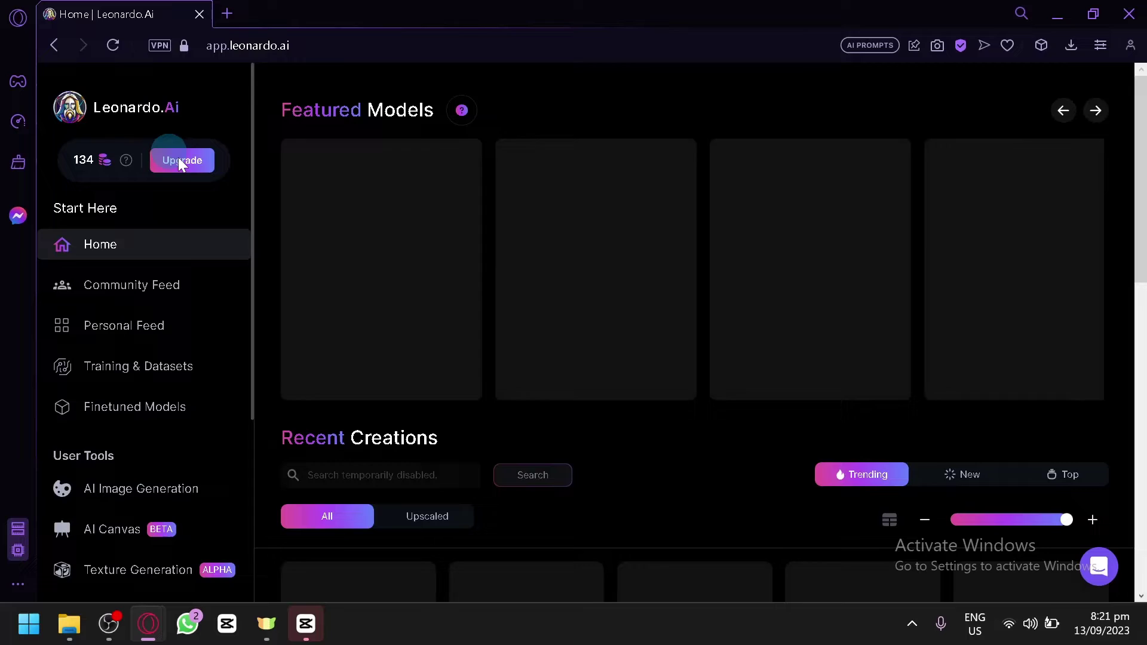
scroll(395, 484, down, 4)
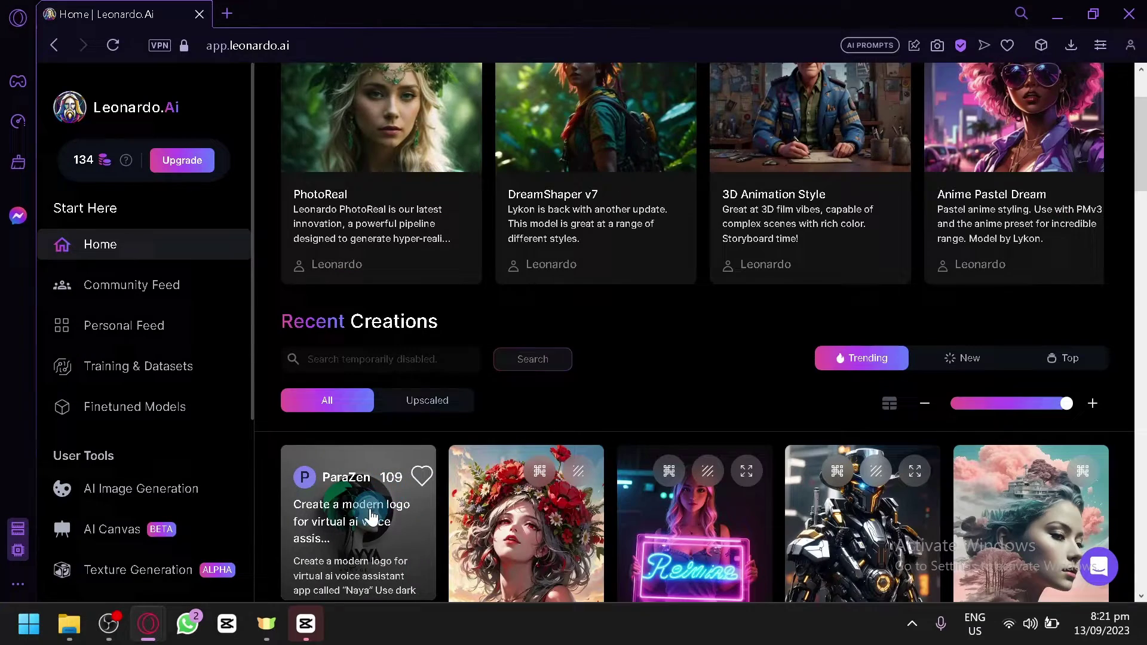
scroll(334, 383, down, 10)
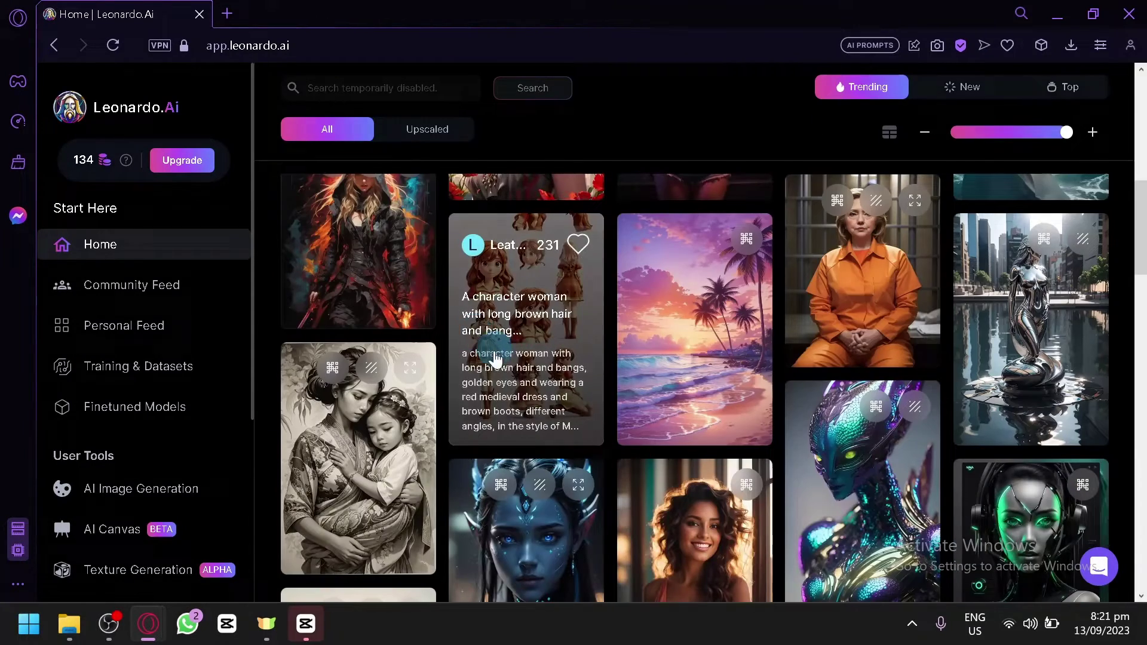
scroll(525, 425, down, 2)
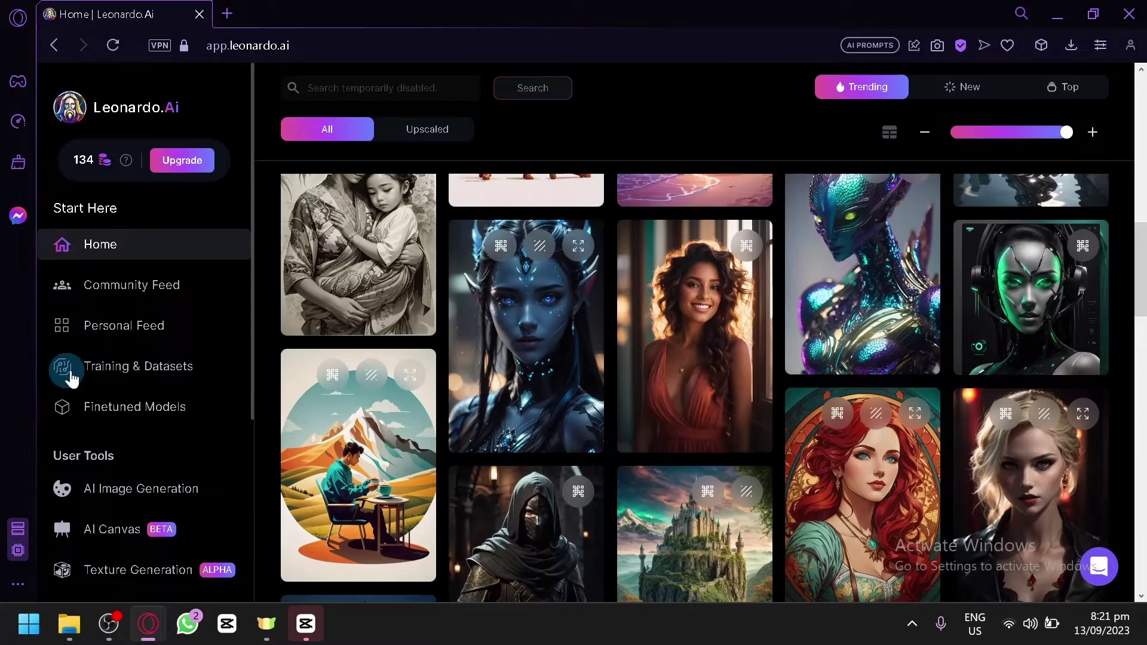
Return to AI Image Generation and scroll back up to the prompt box with the Pixel Art model
click(142, 501)
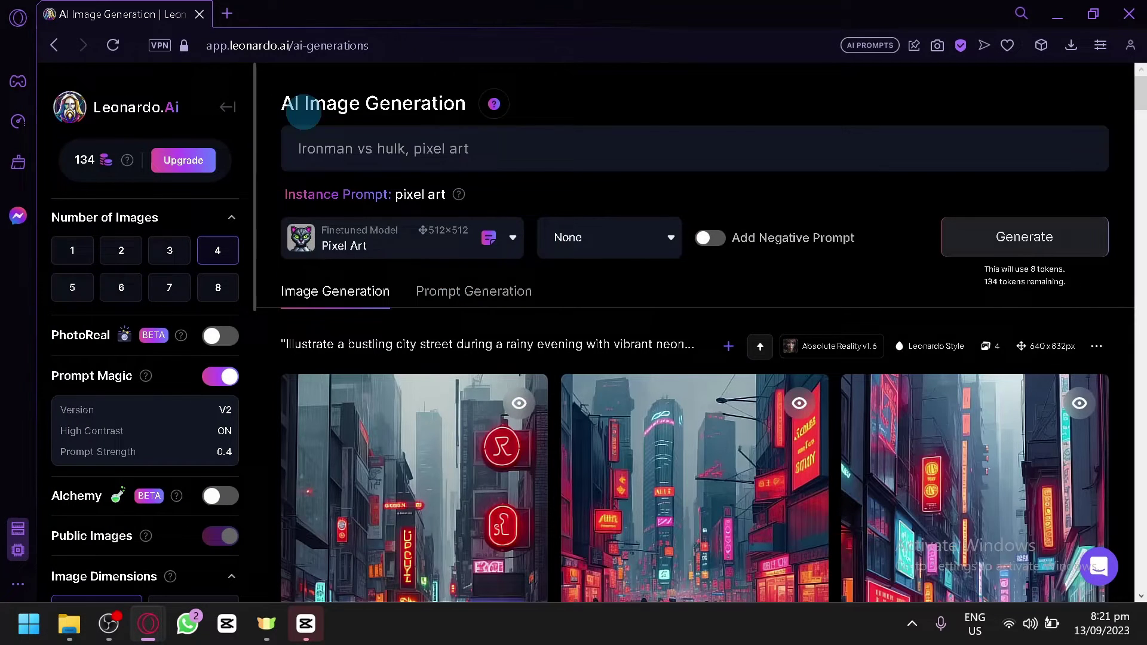
scroll(784, 368, down, 10)
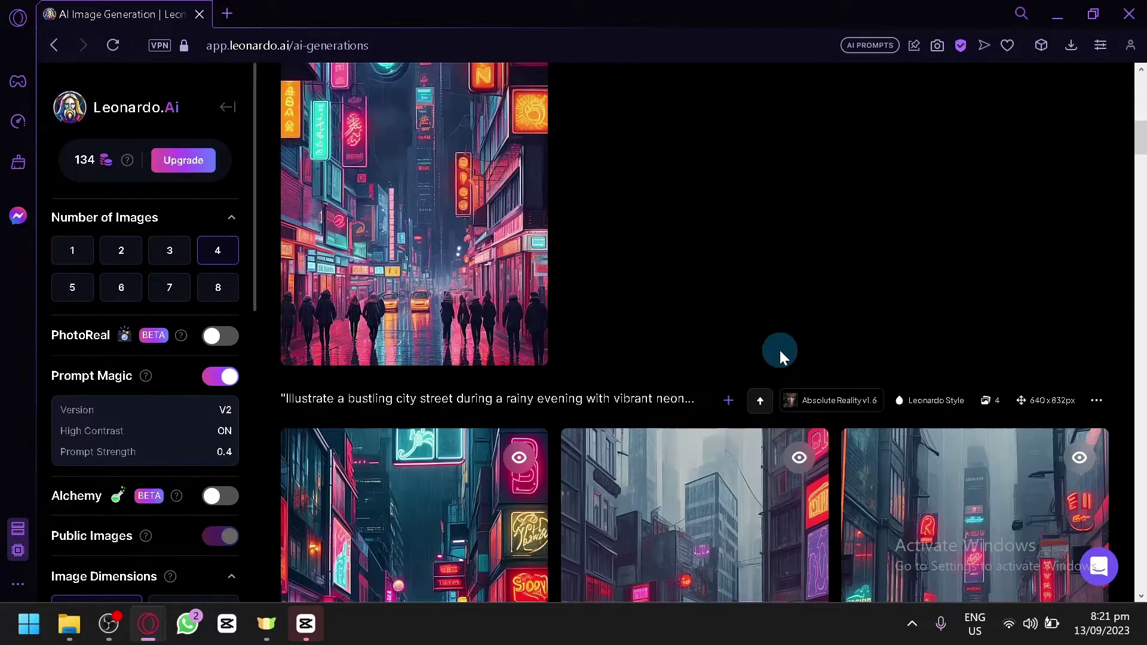
scroll(779, 349, up, 7)
scroll(635, 391, up, 4)
scroll(598, 382, down, 6)
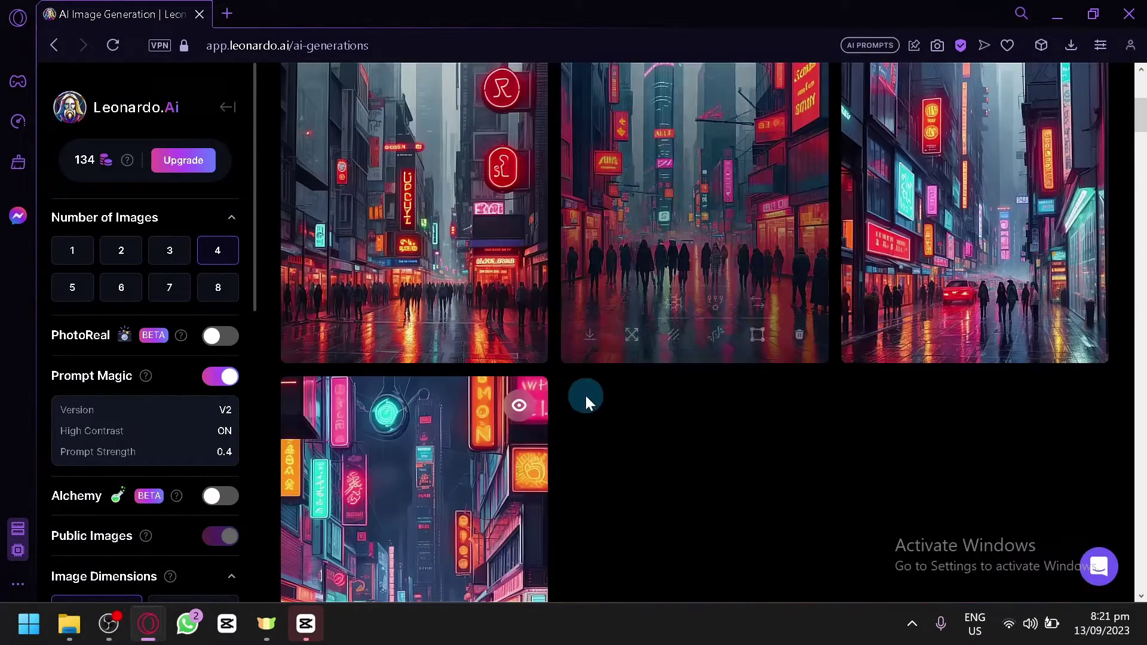
scroll(587, 375, down, 2)
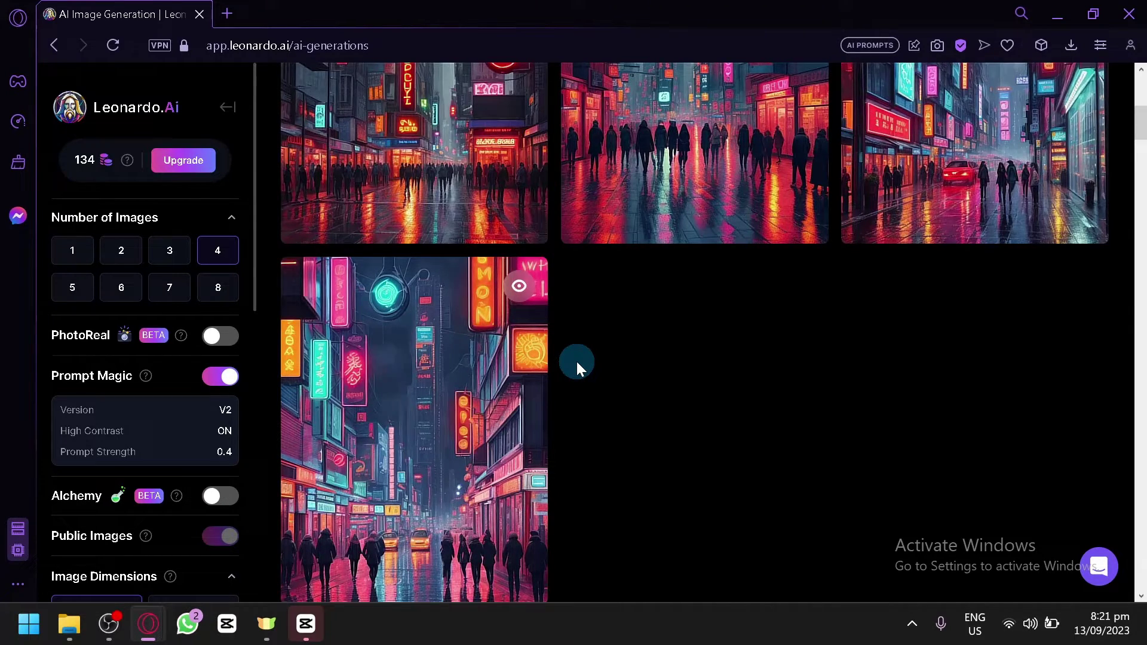
scroll(576, 361, up, 10)
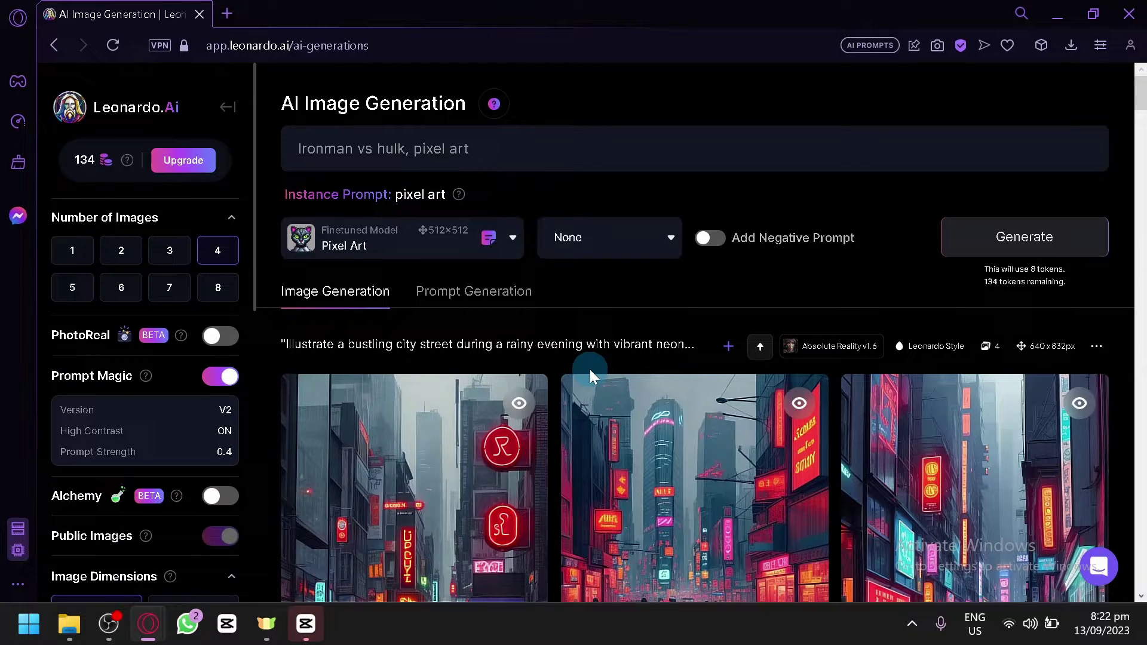
scroll(590, 370, down, 4)
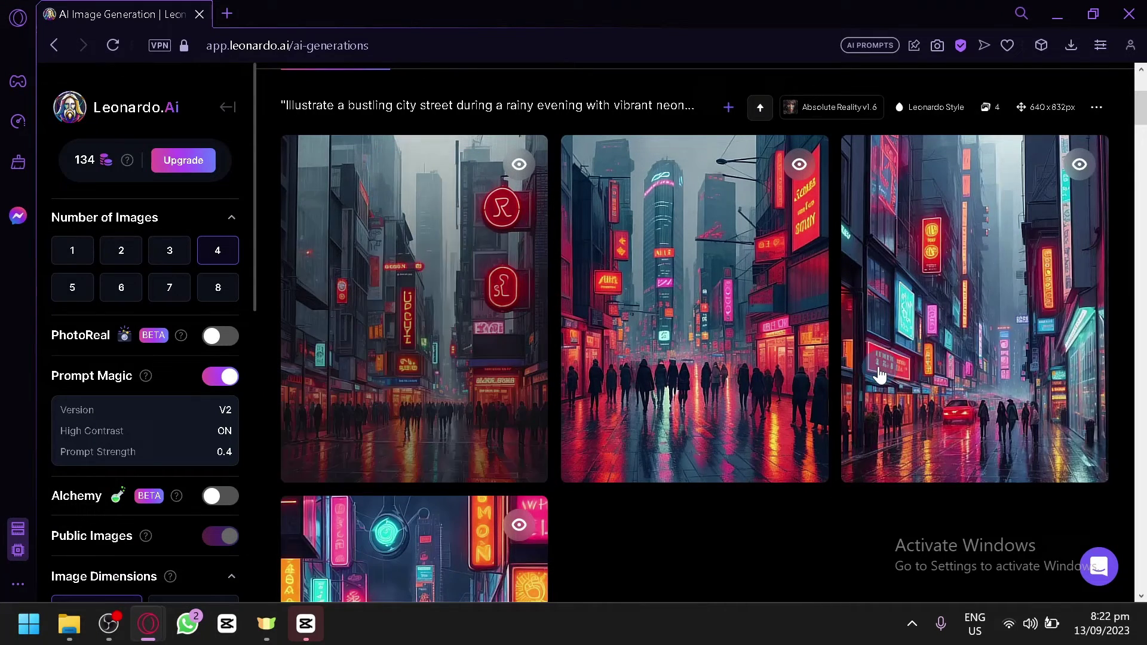
scroll(727, 336, up, 4)
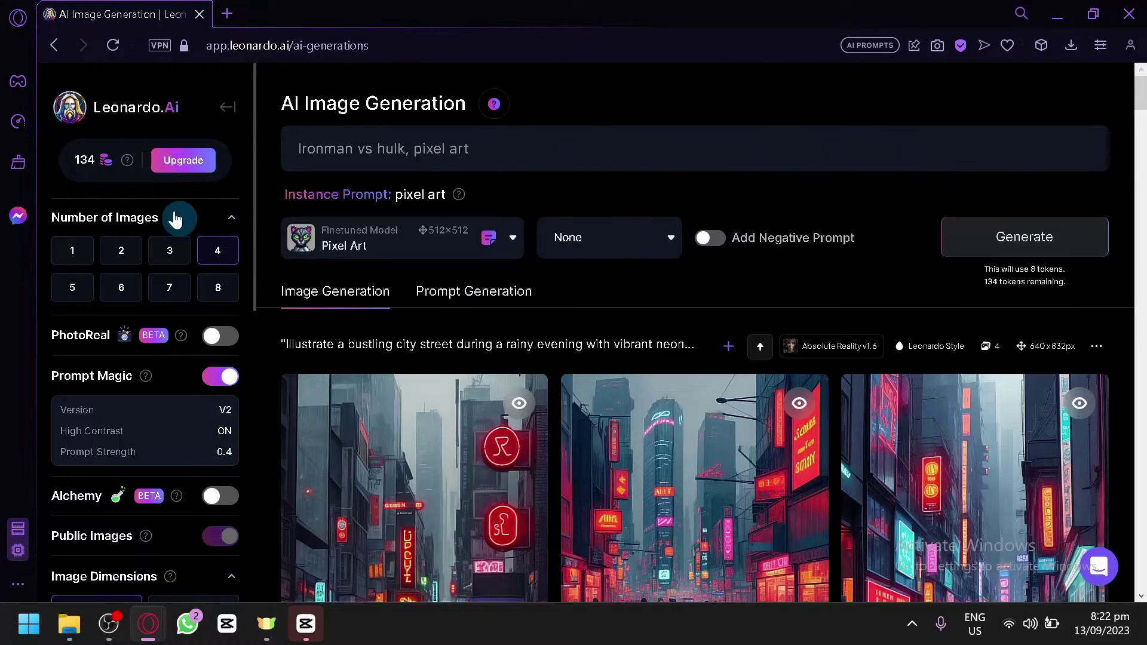
Open the testing dataset for editing from Training & Datasets
click(156, 114)
click(143, 365)
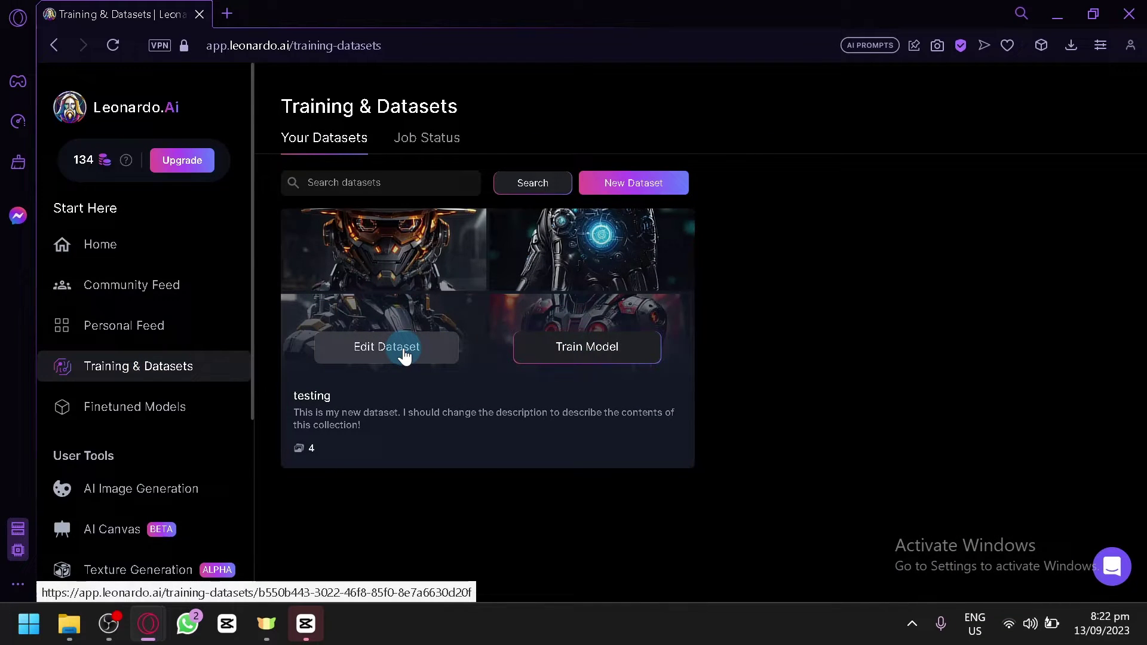
click(404, 353)
scroll(418, 358, down, 10)
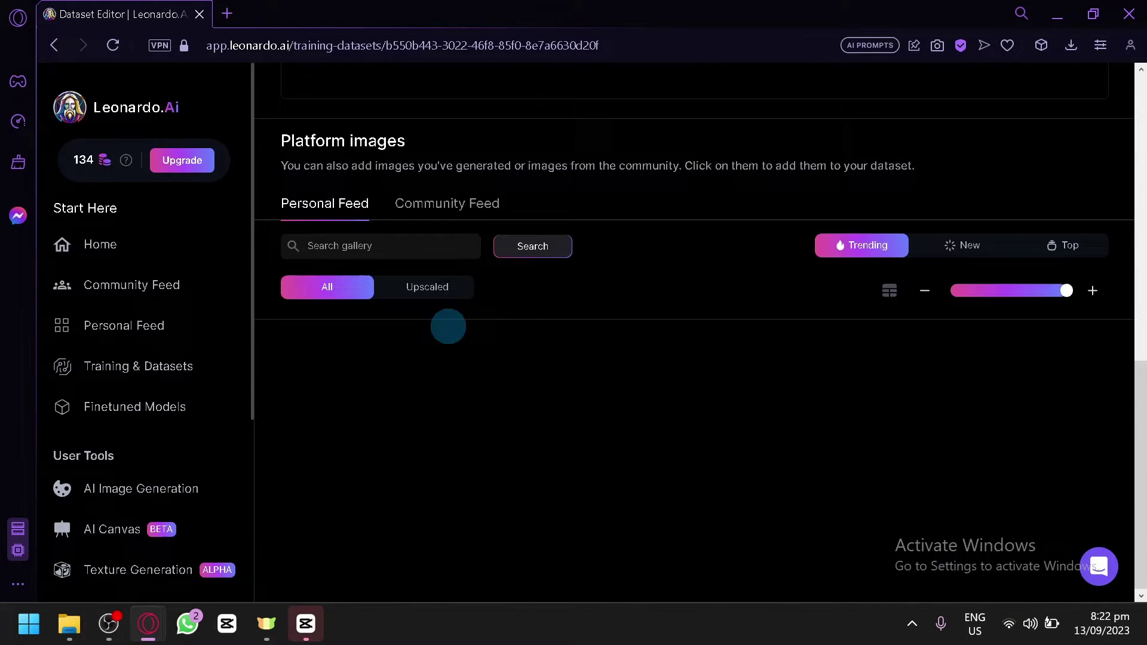
scroll(414, 294, down, 2)
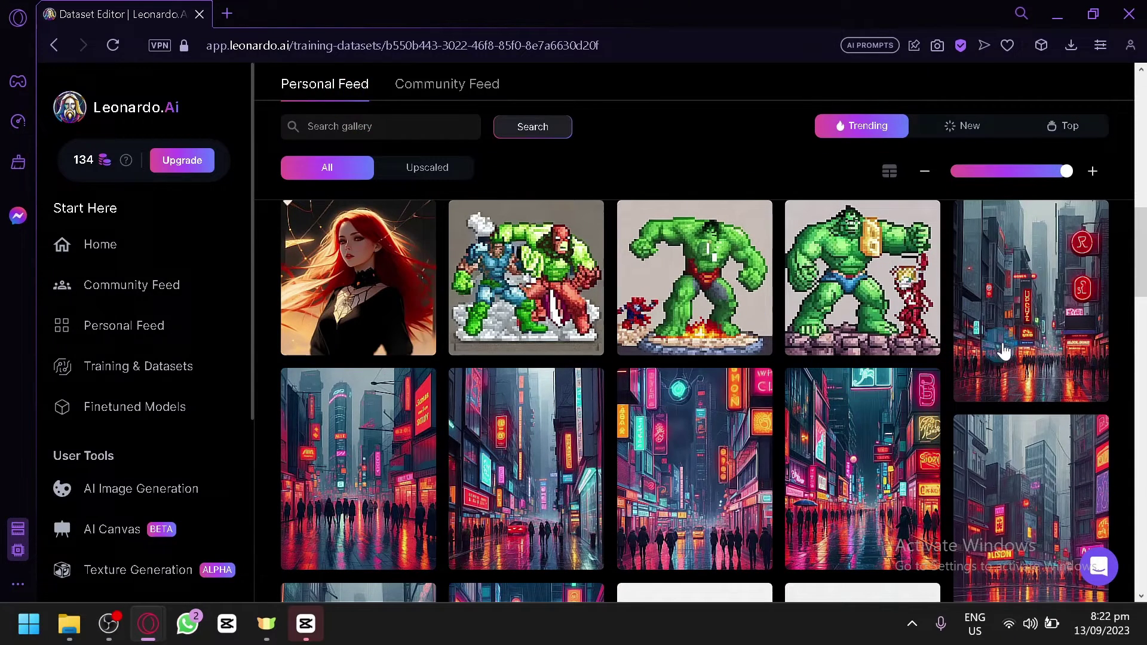
Add five rainy neon city images from the Personal Feed to the testing dataset
click(1021, 326)
click(790, 436)
click(716, 441)
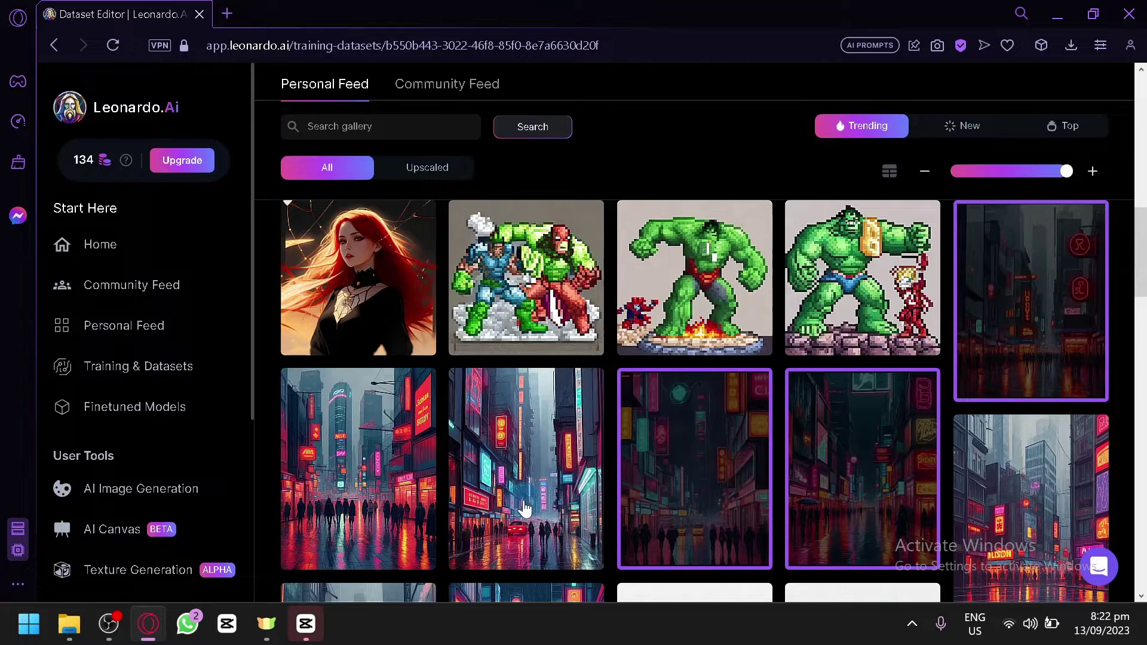
click(515, 489)
click(352, 495)
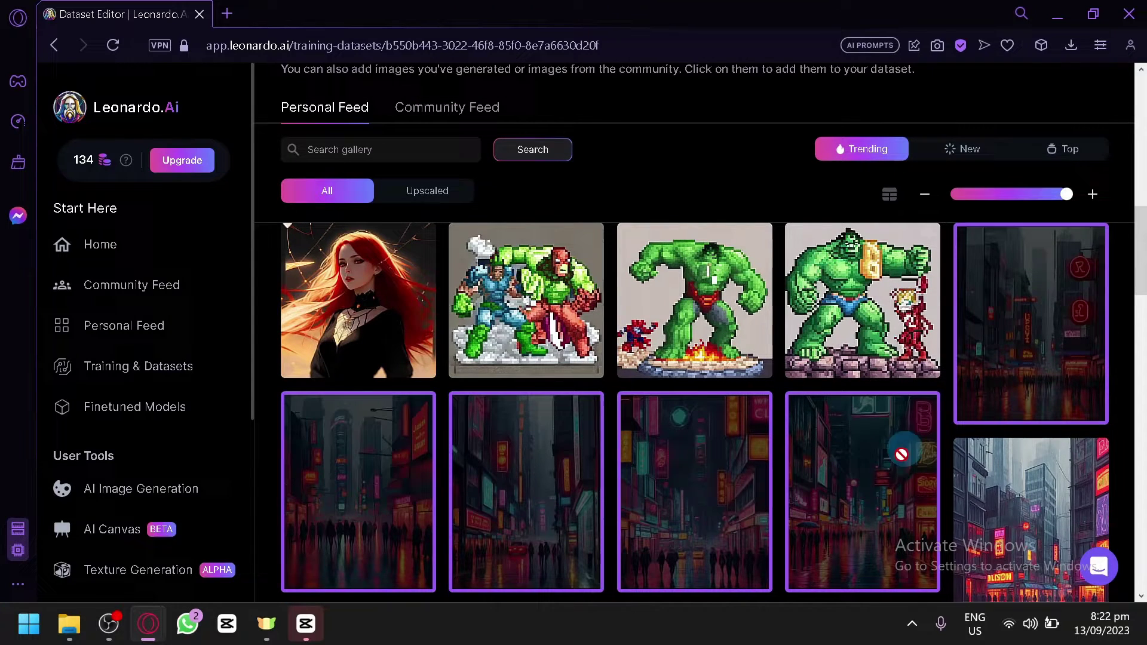
scroll(1017, 361, up, 10)
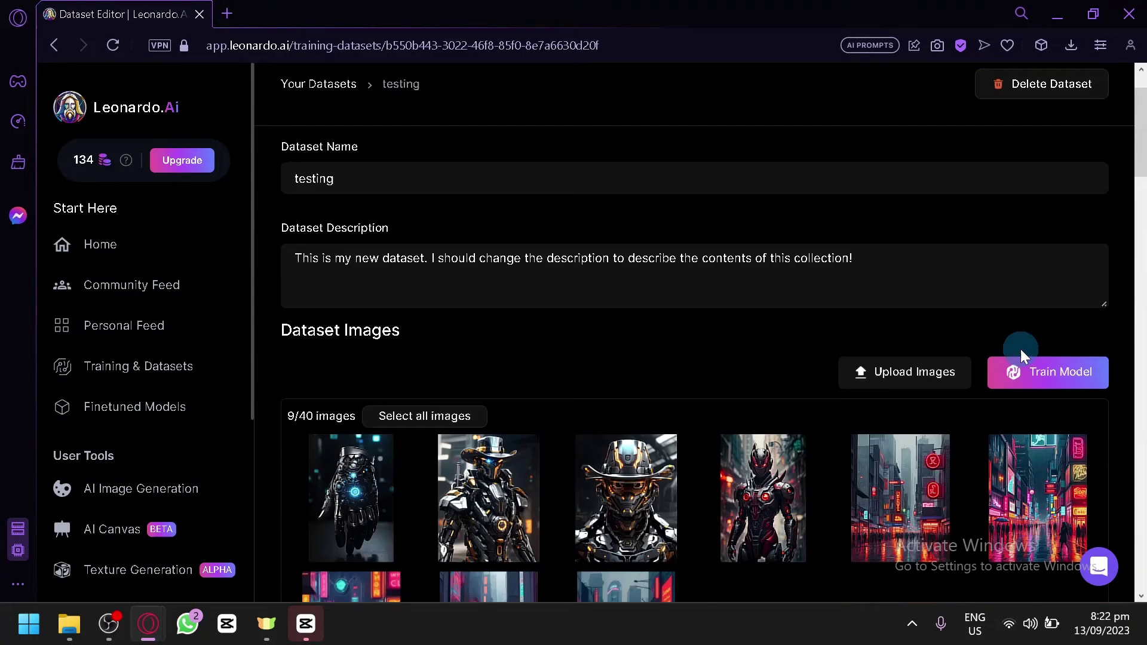
scroll(980, 394, down, 3)
Select the five newly added city images and open the Train Model form
click(650, 399)
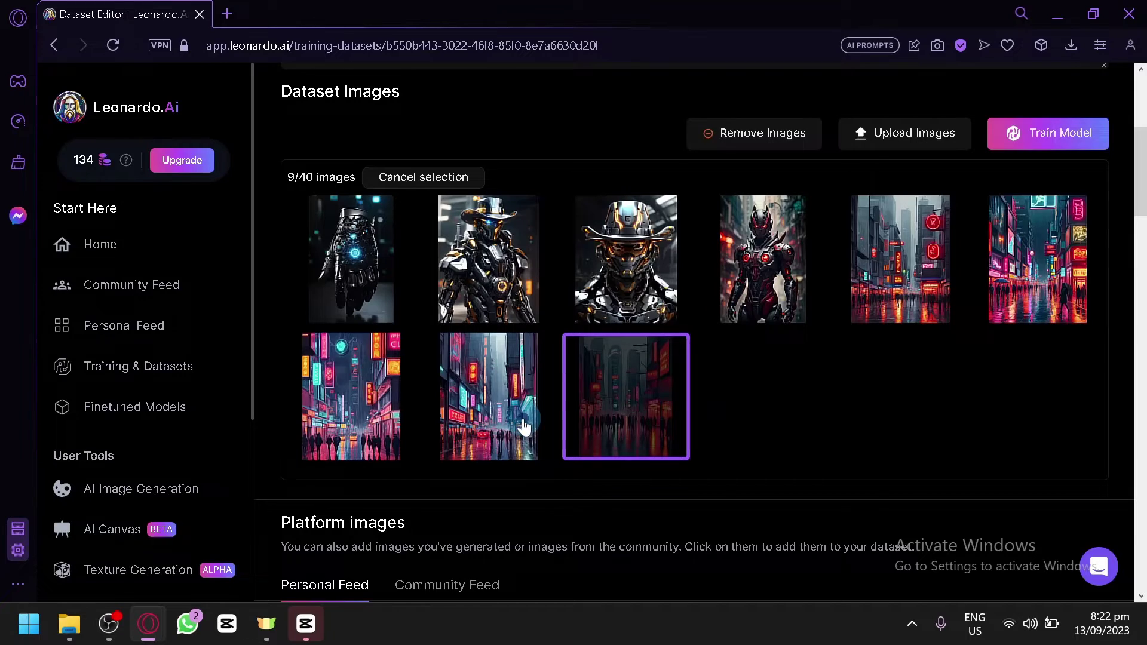
click(509, 414)
click(366, 416)
click(1017, 264)
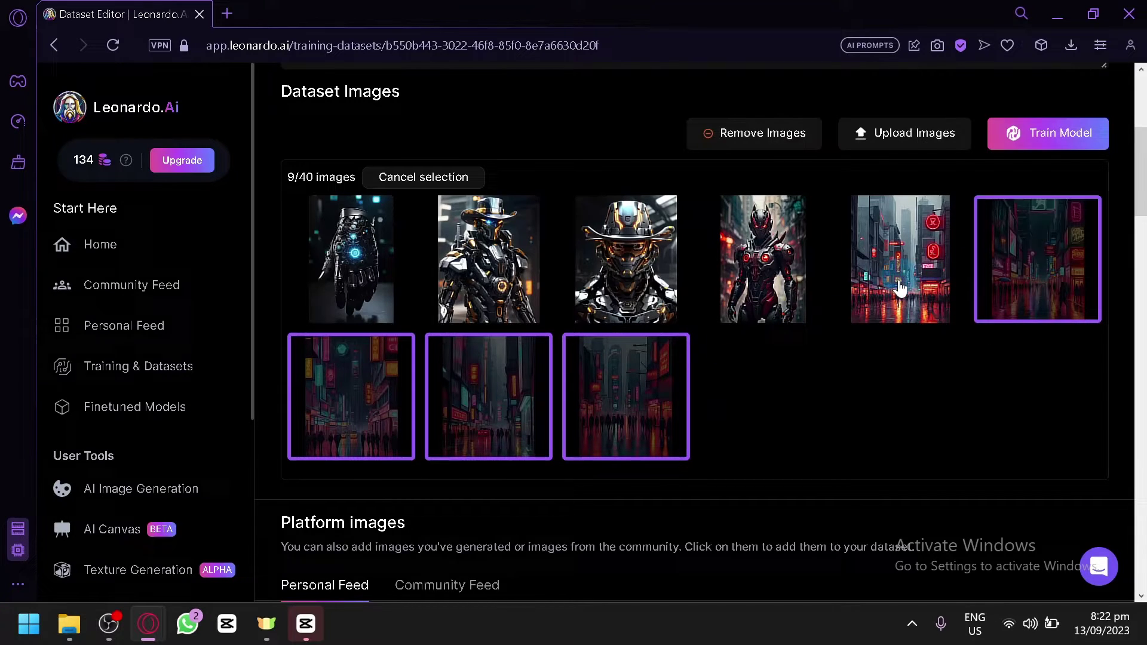
click(900, 285)
scroll(782, 472, up, 2)
scroll(752, 501, up, 4)
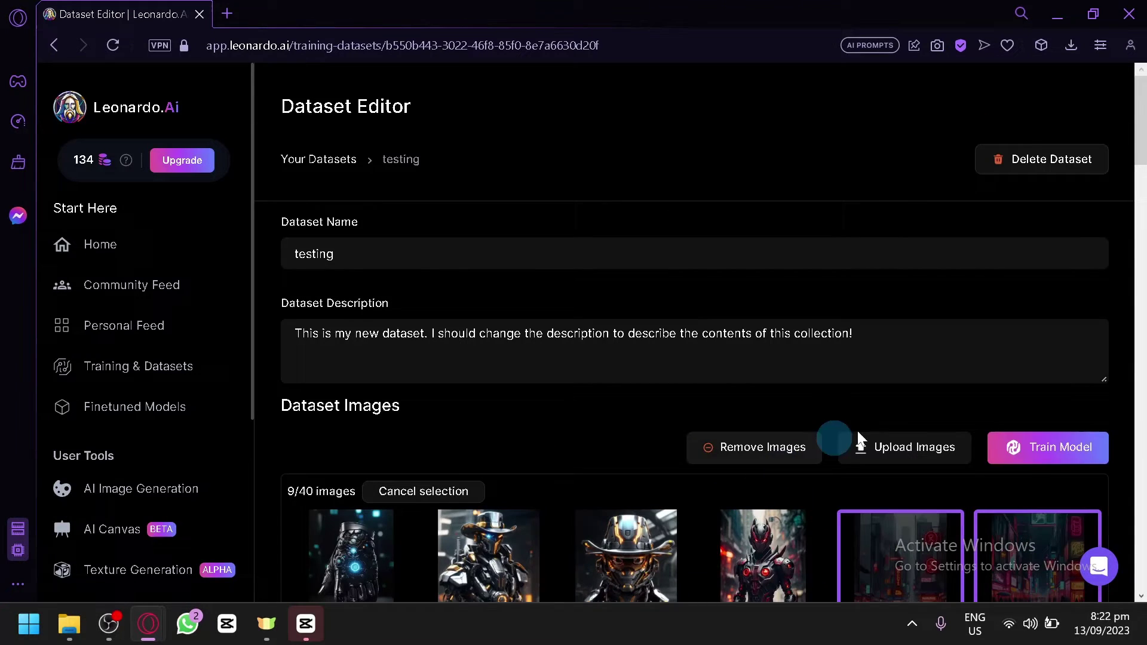
click(1030, 447)
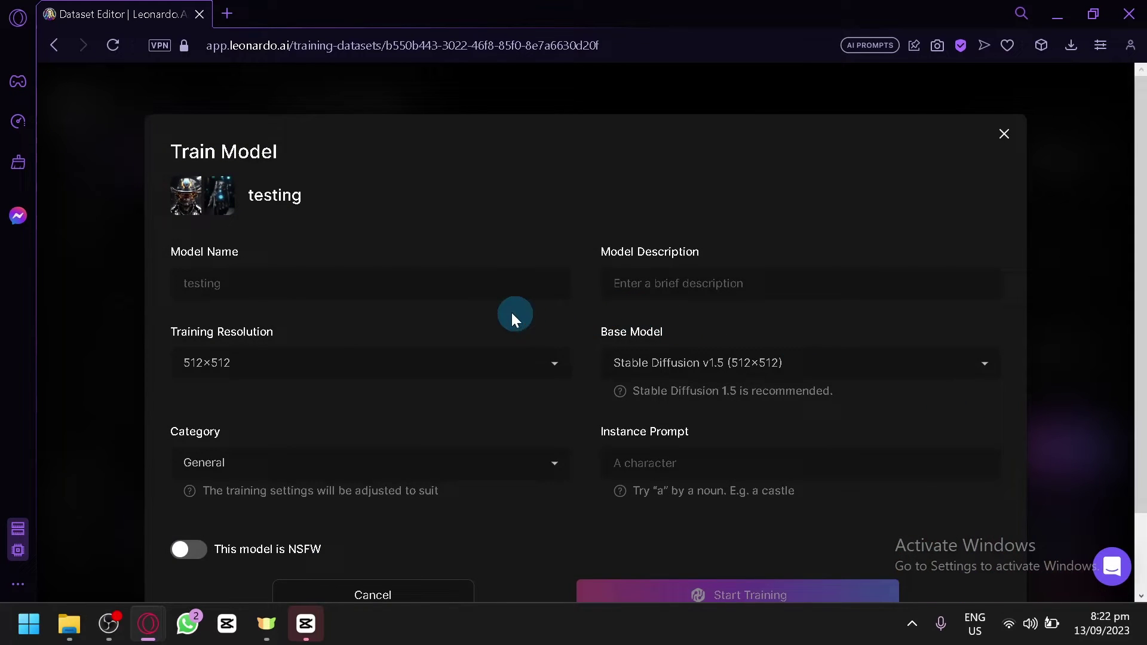
Enter 'Style that i like' as the model name, then close the dialog since training is out of models
click(475, 277)
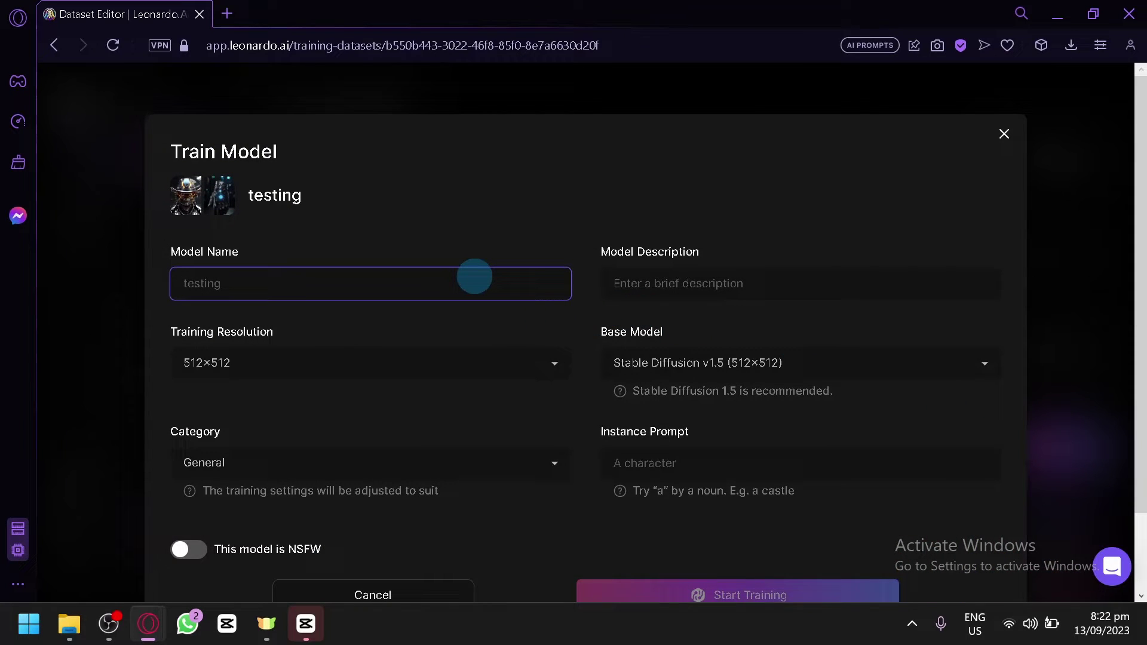
text(Style that i like)
scroll(582, 354, down, 2)
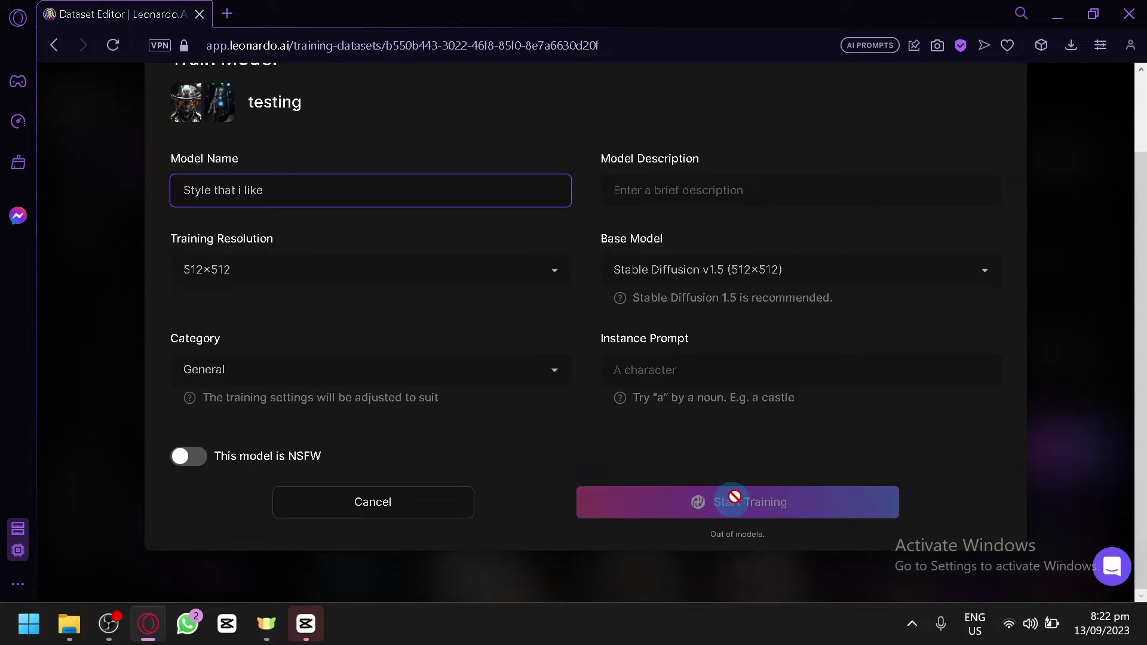
scroll(1060, 290, up, 2)
click(1005, 136)
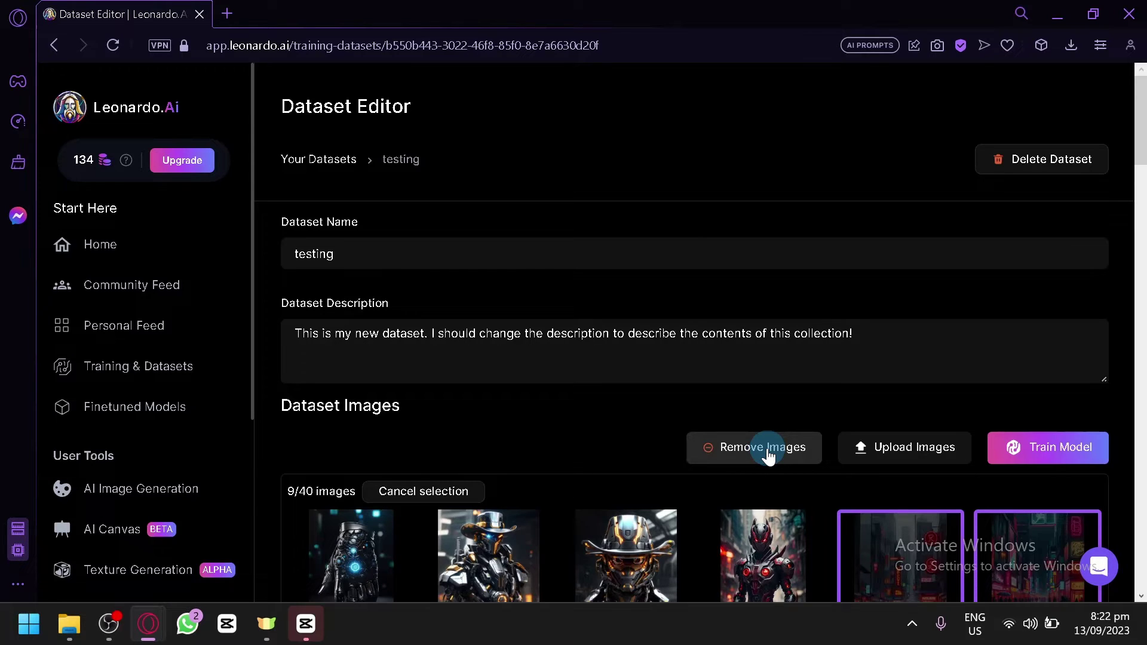
Leave the dataset editor, visit AI Image Generation, then return via the logo to Home's Featured Models
click(84, 246)
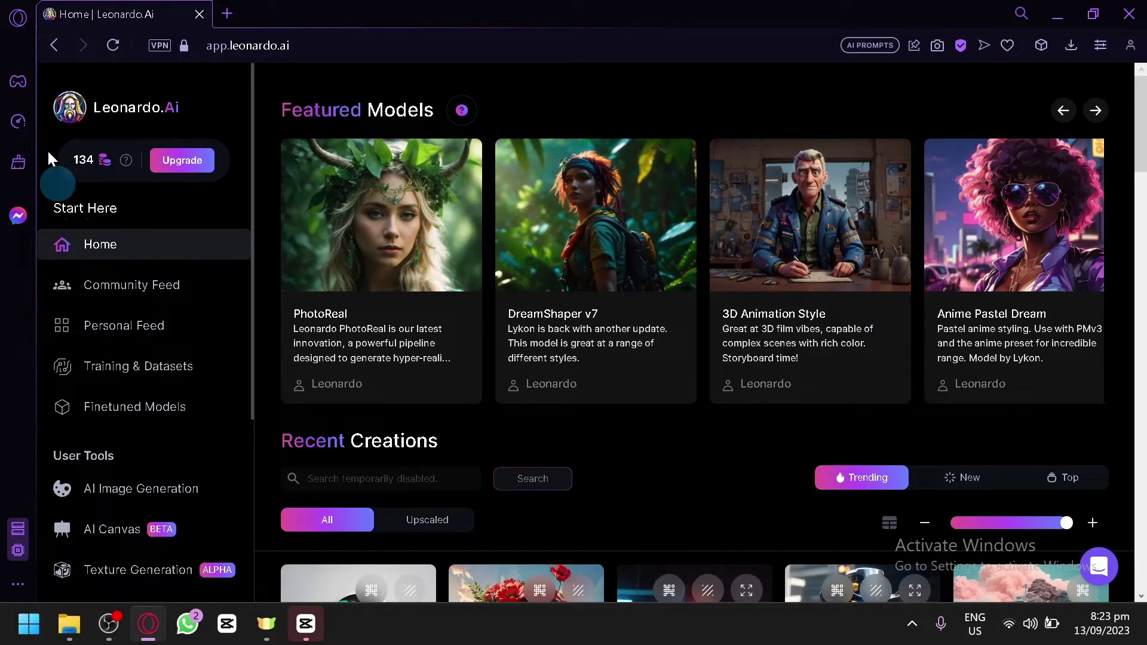
click(178, 496)
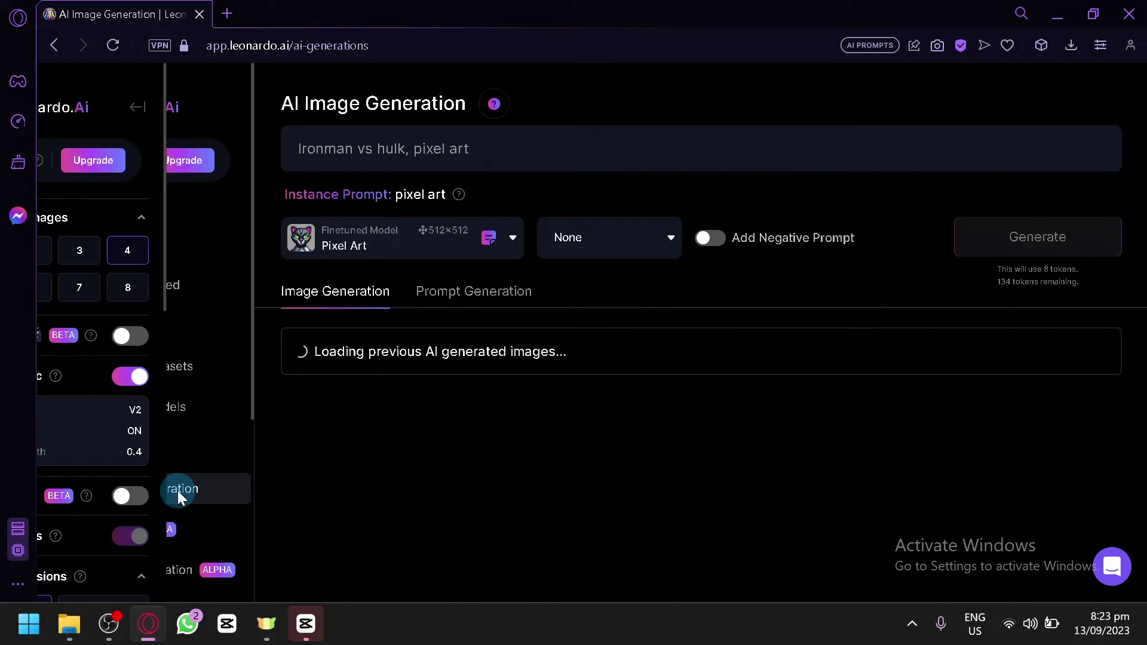
scroll(176, 490, down, 6)
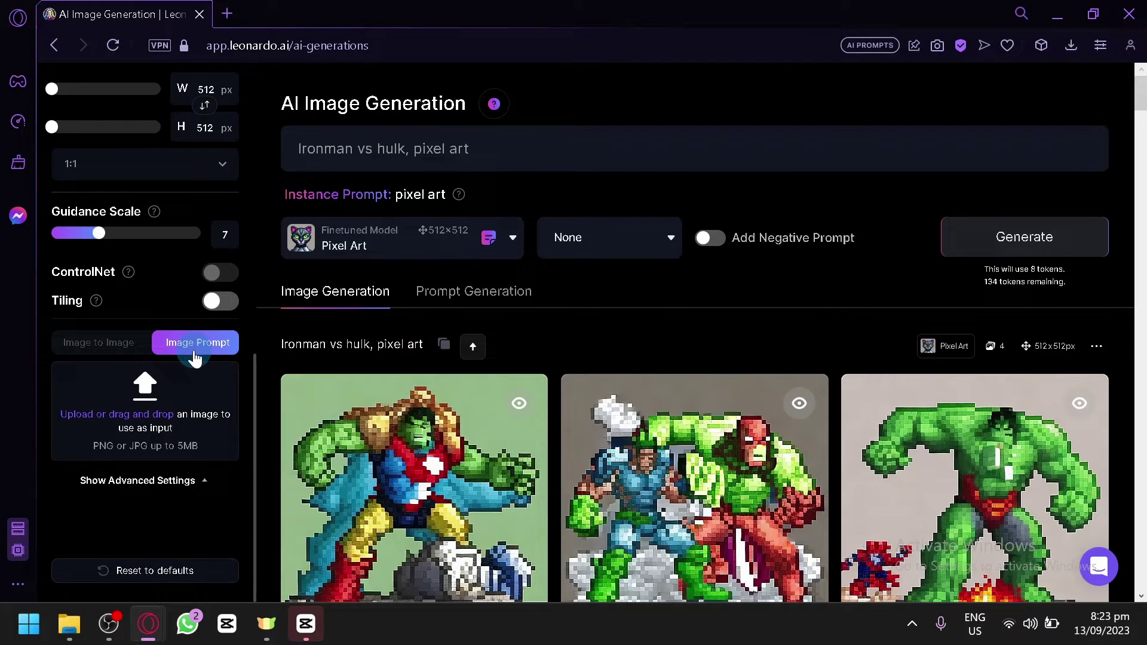
scroll(196, 353, up, 10)
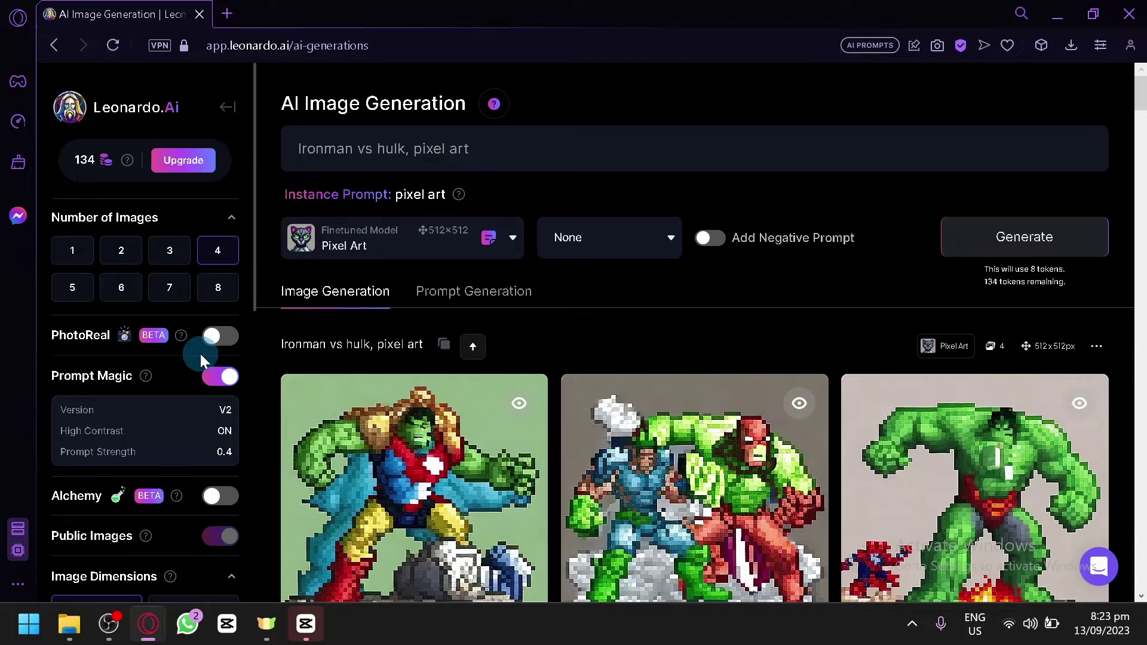
click(105, 109)
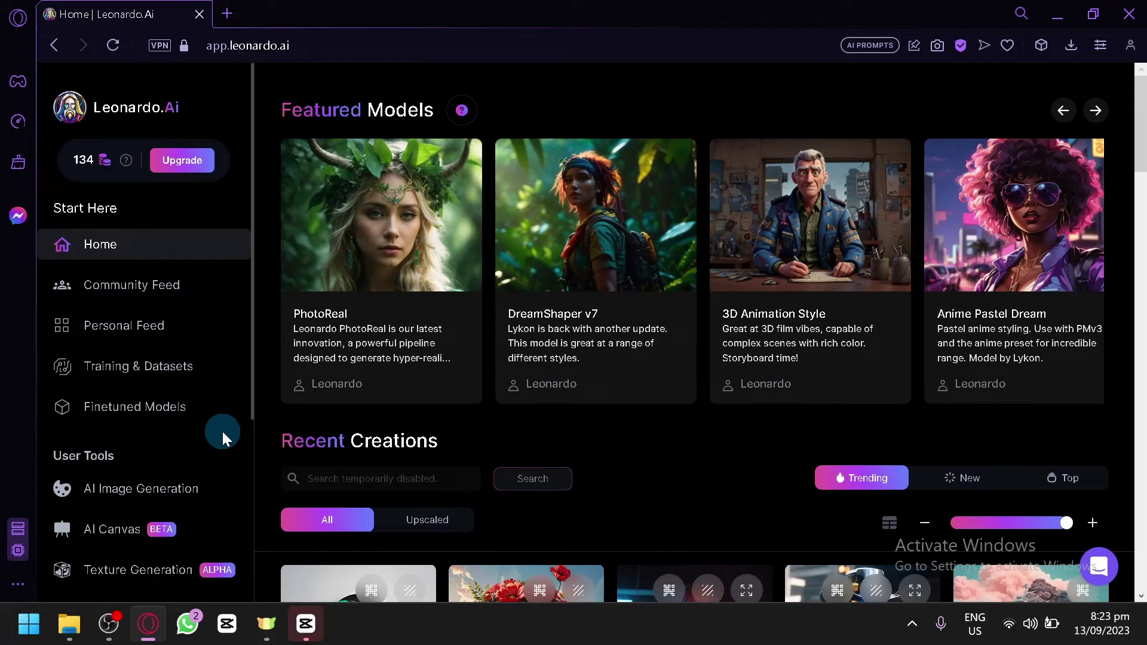
scroll(222, 431, down, 2)
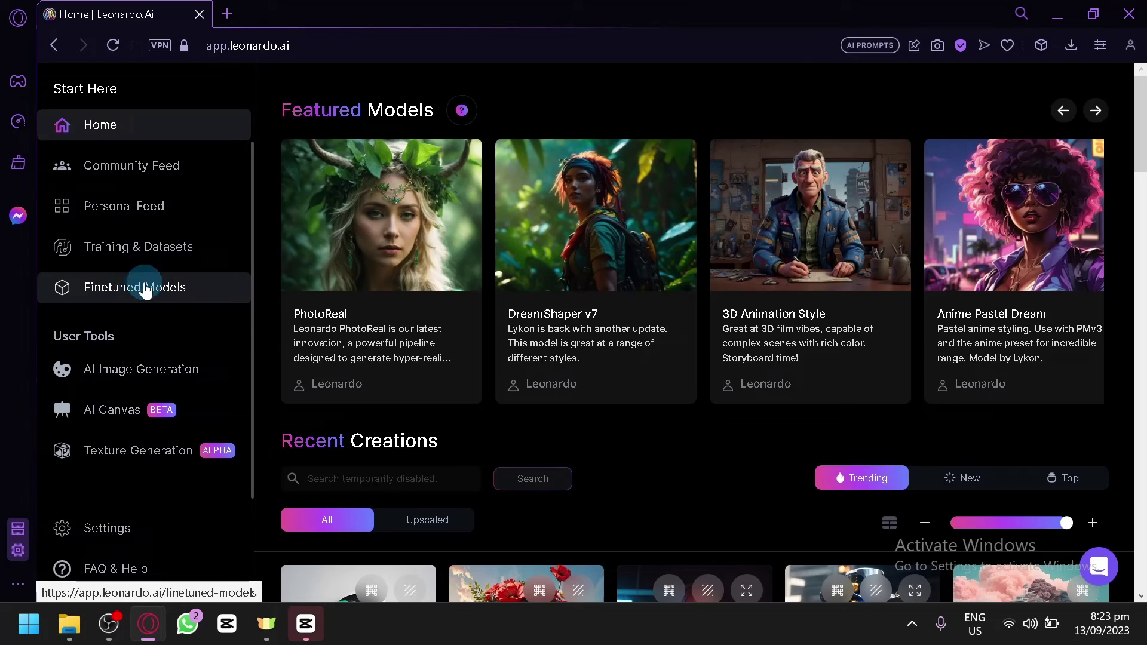
scroll(531, 457, down, 10)
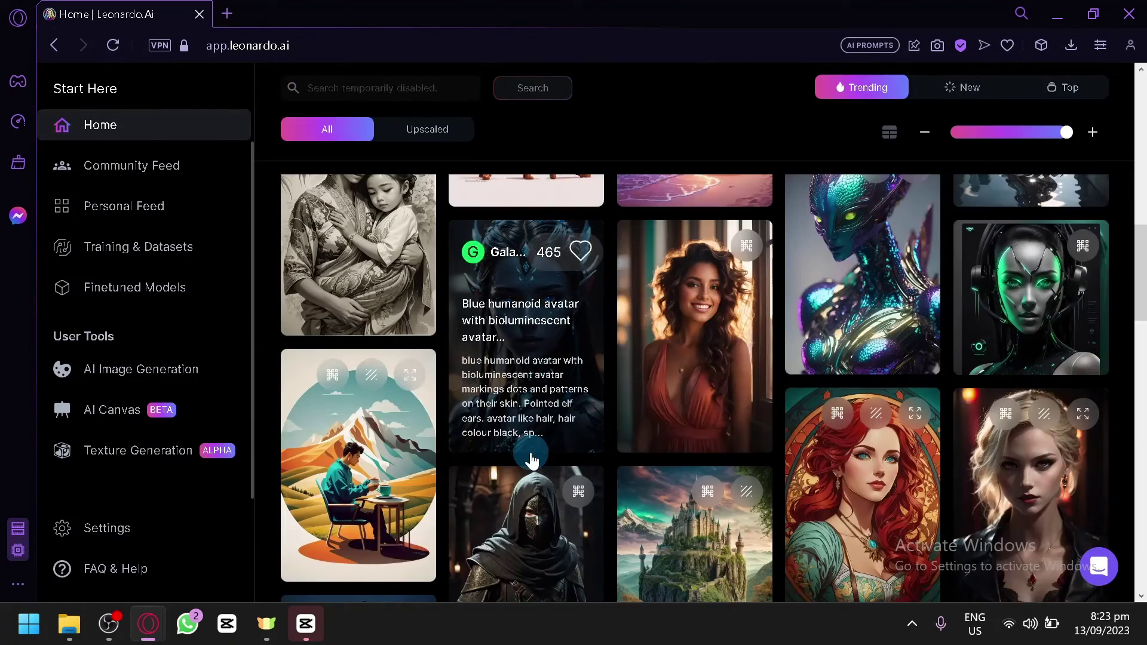
scroll(532, 446, down, 10)
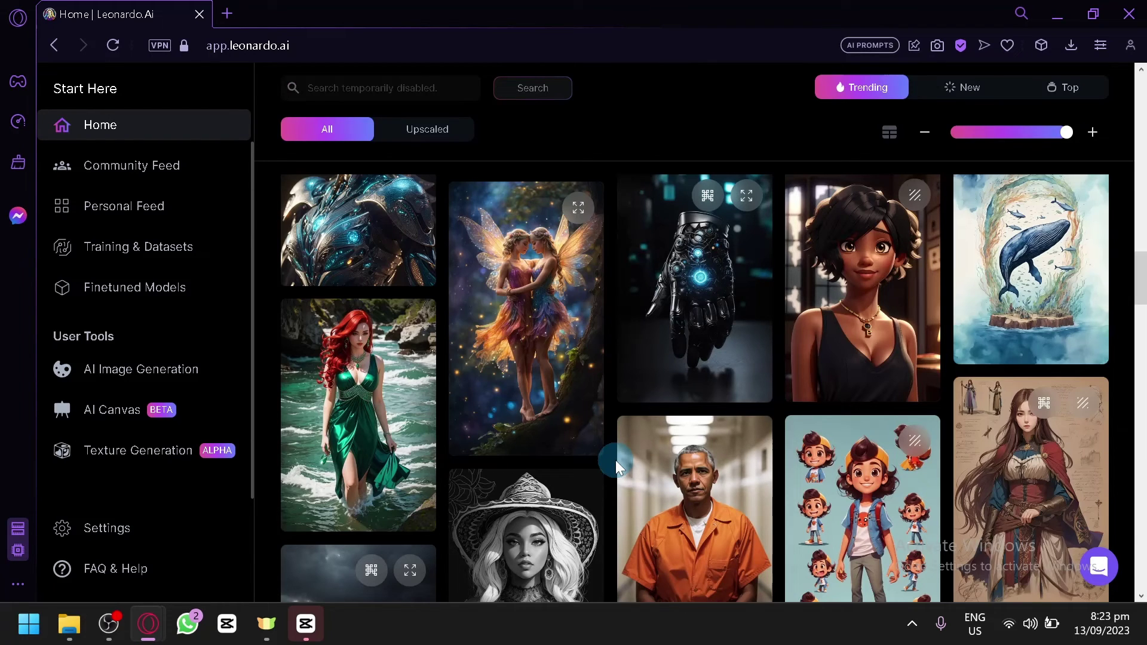
scroll(620, 461, down, 6)
scroll(619, 461, up, 3)
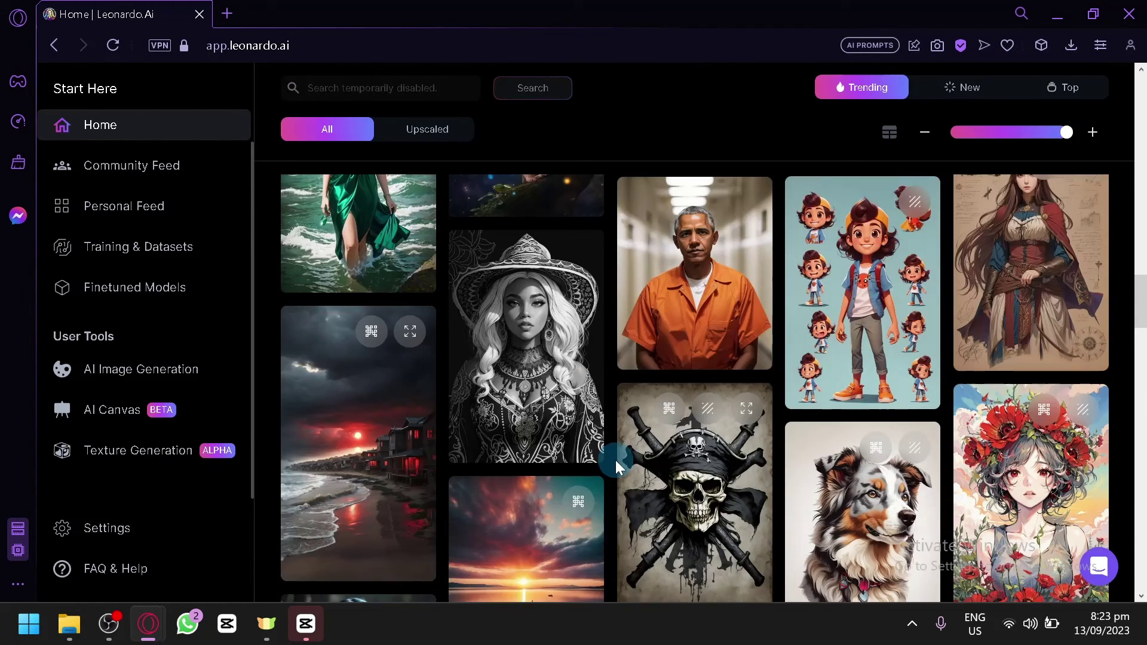
scroll(854, 382, down, 5)
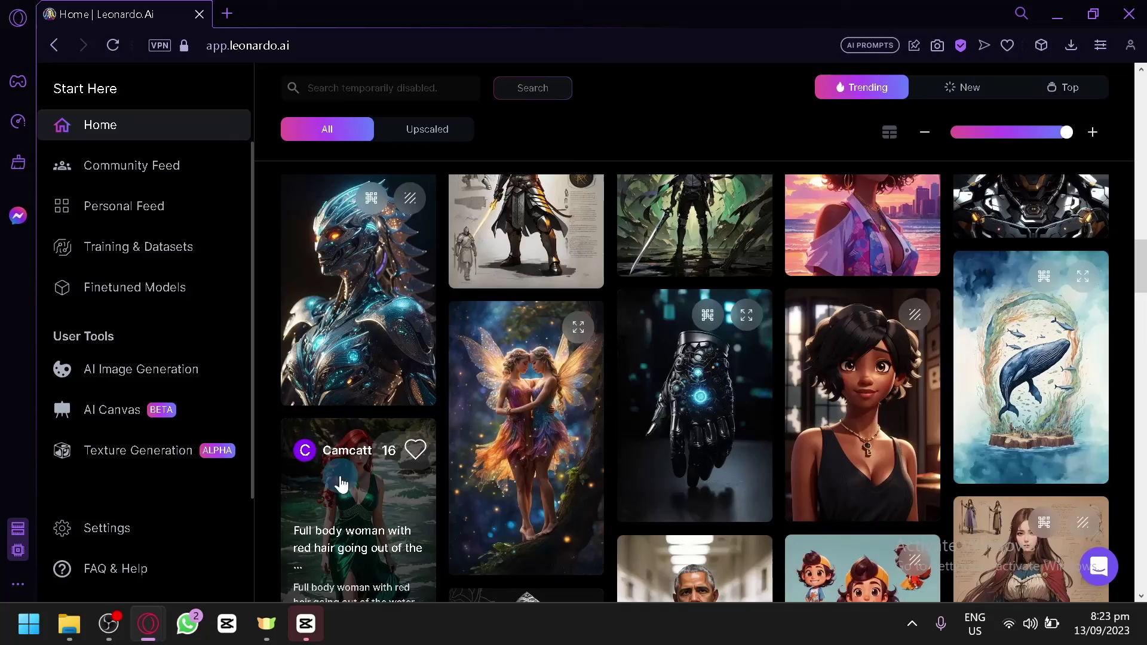
scroll(549, 395, down, 5)
scroll(549, 394, up, 8)
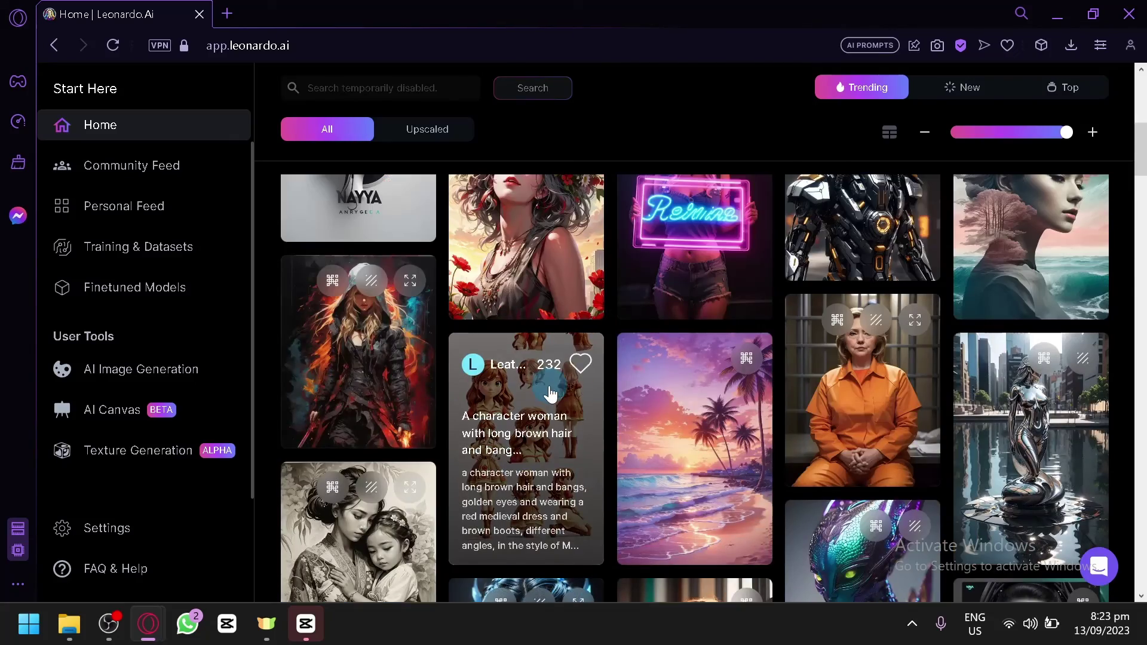
scroll(550, 394, up, 8)
scroll(548, 409, down, 12)
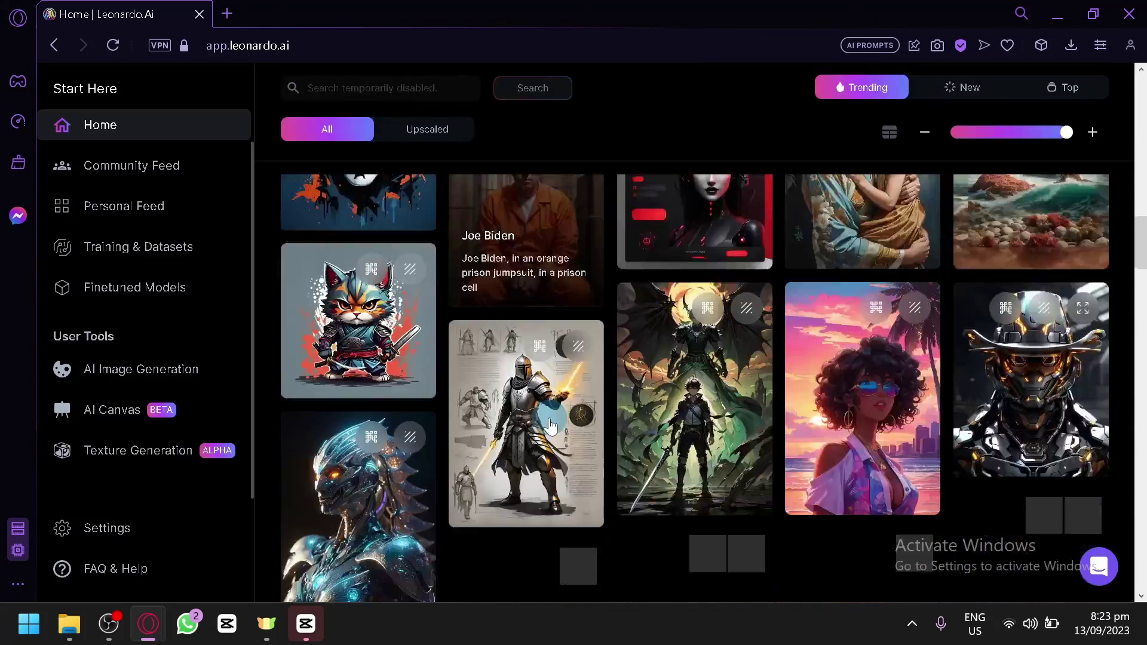
scroll(549, 418, down, 15)
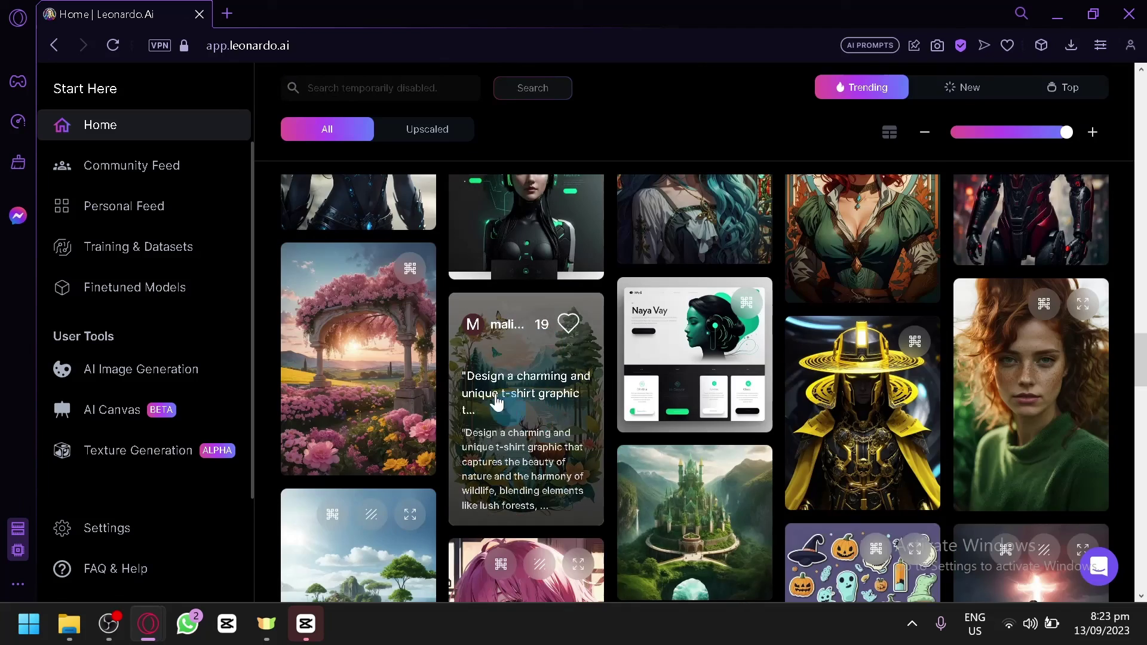